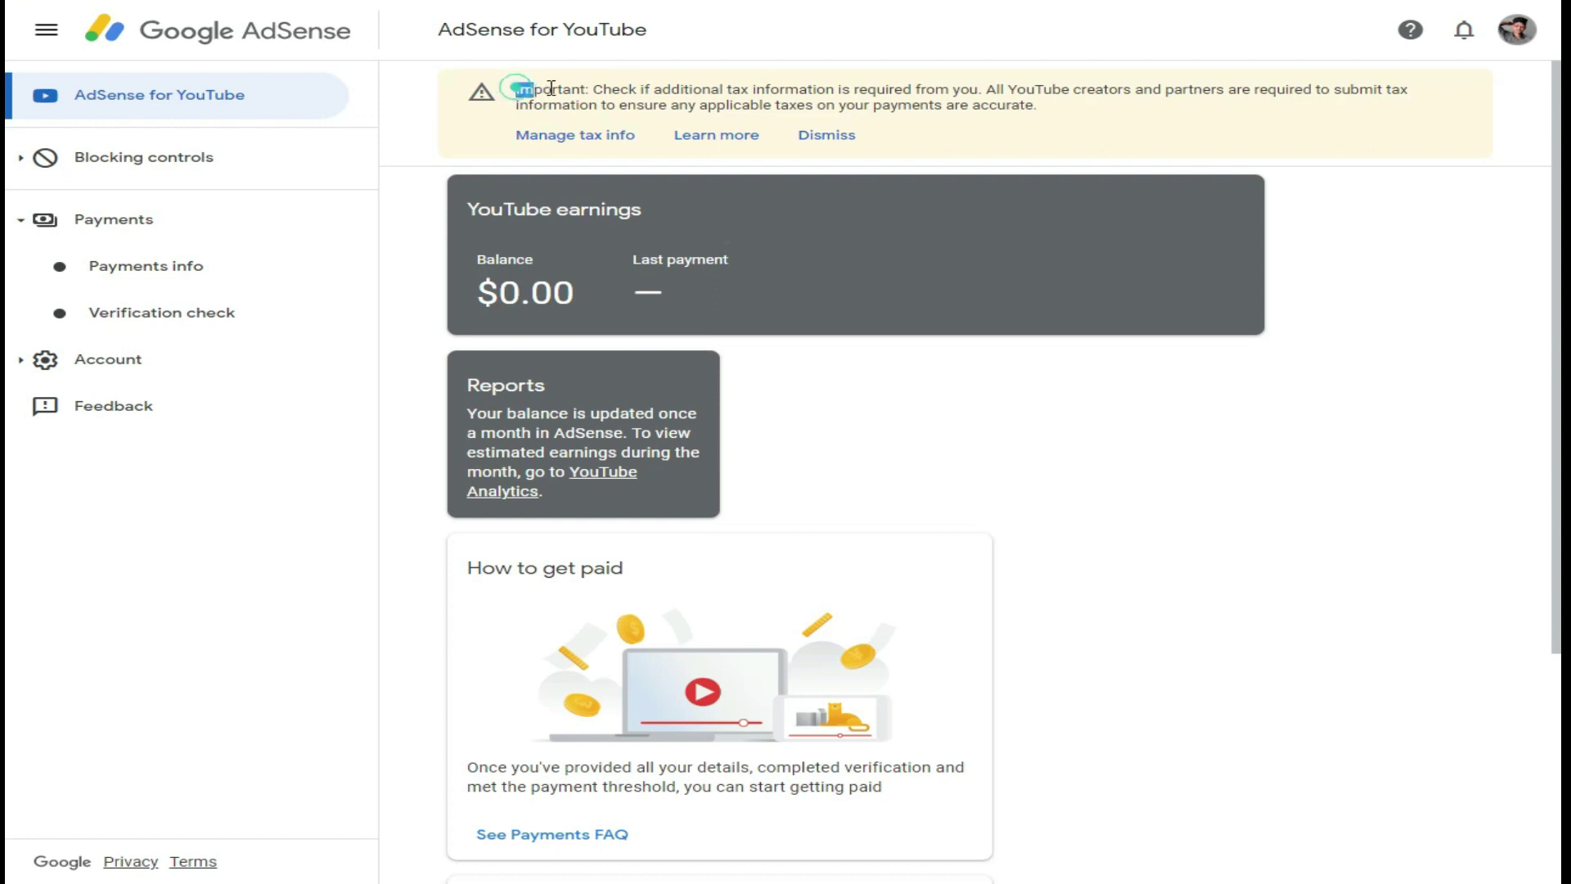
Read the notice about submitting additional tax information on the AdSense for YouTube page.
drag(513, 90, 934, 104)
click(606, 89)
drag(595, 88, 966, 85)
drag(986, 88, 1277, 91)
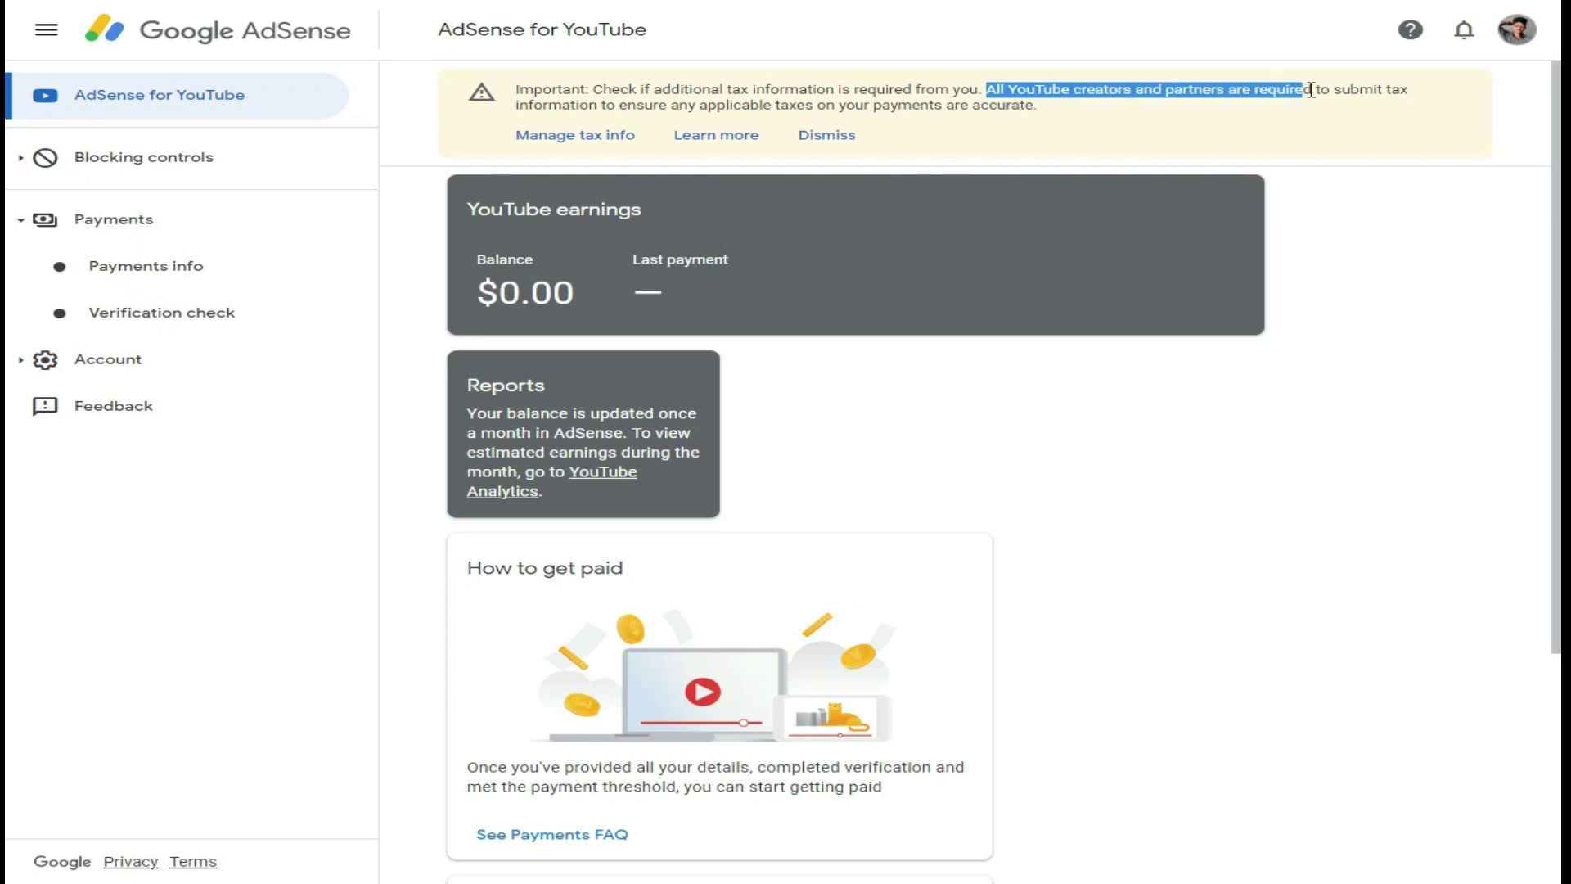
drag(524, 107, 1037, 107)
click(688, 57)
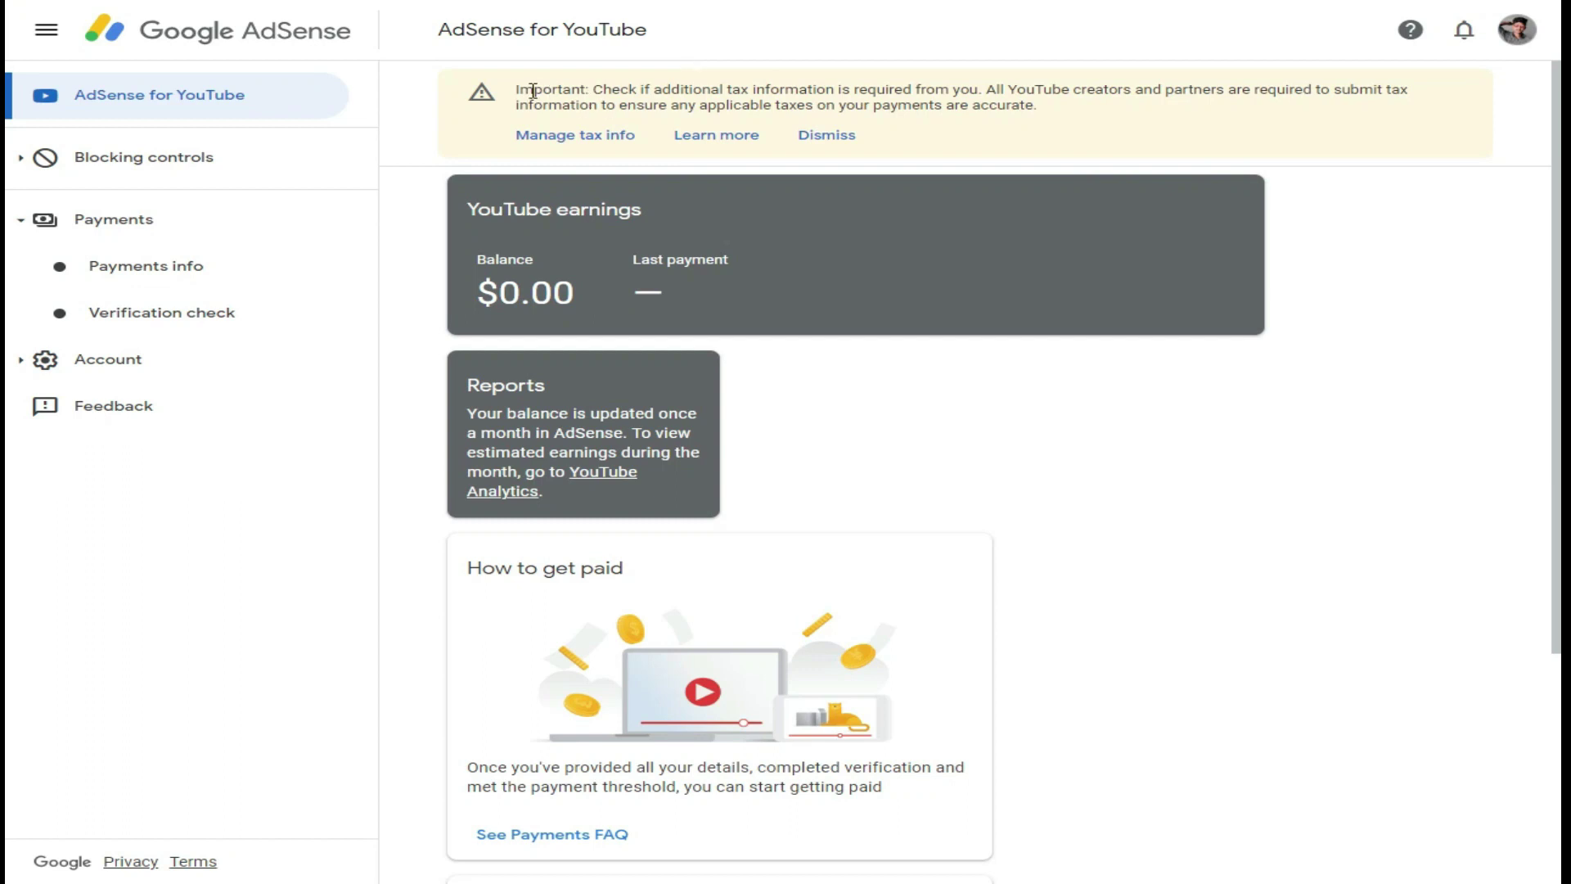
drag(517, 89, 1064, 121)
click(643, 109)
triple_click(993, 105)
click(993, 106)
click(1133, 456)
Check the account notifications for the tax information message and close them.
click(1466, 35)
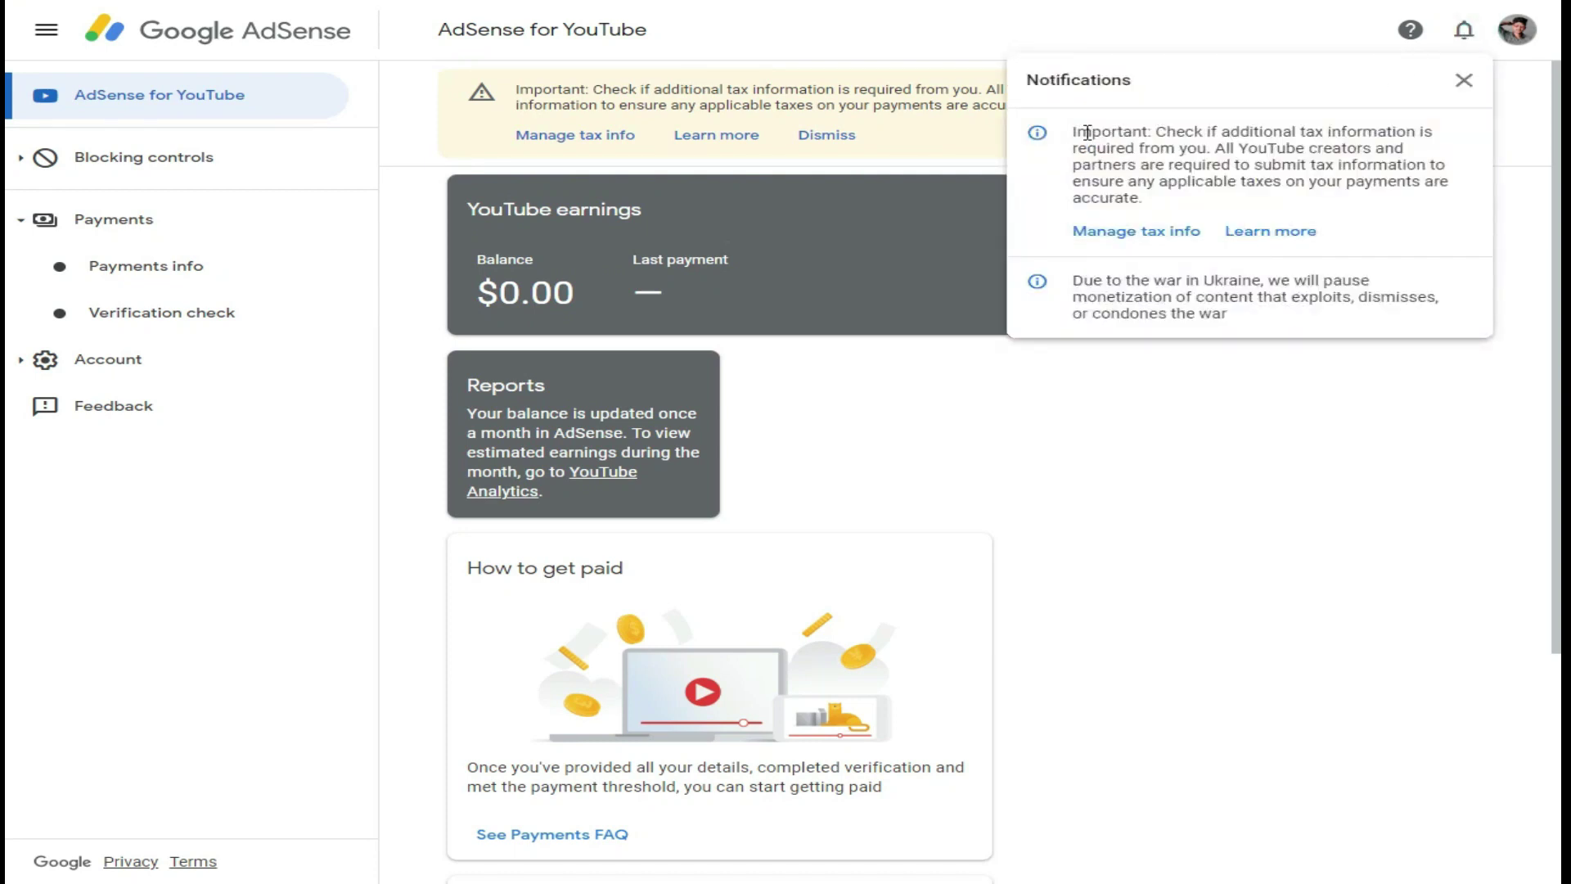
drag(1080, 132, 1214, 151)
click(1218, 152)
click(1465, 83)
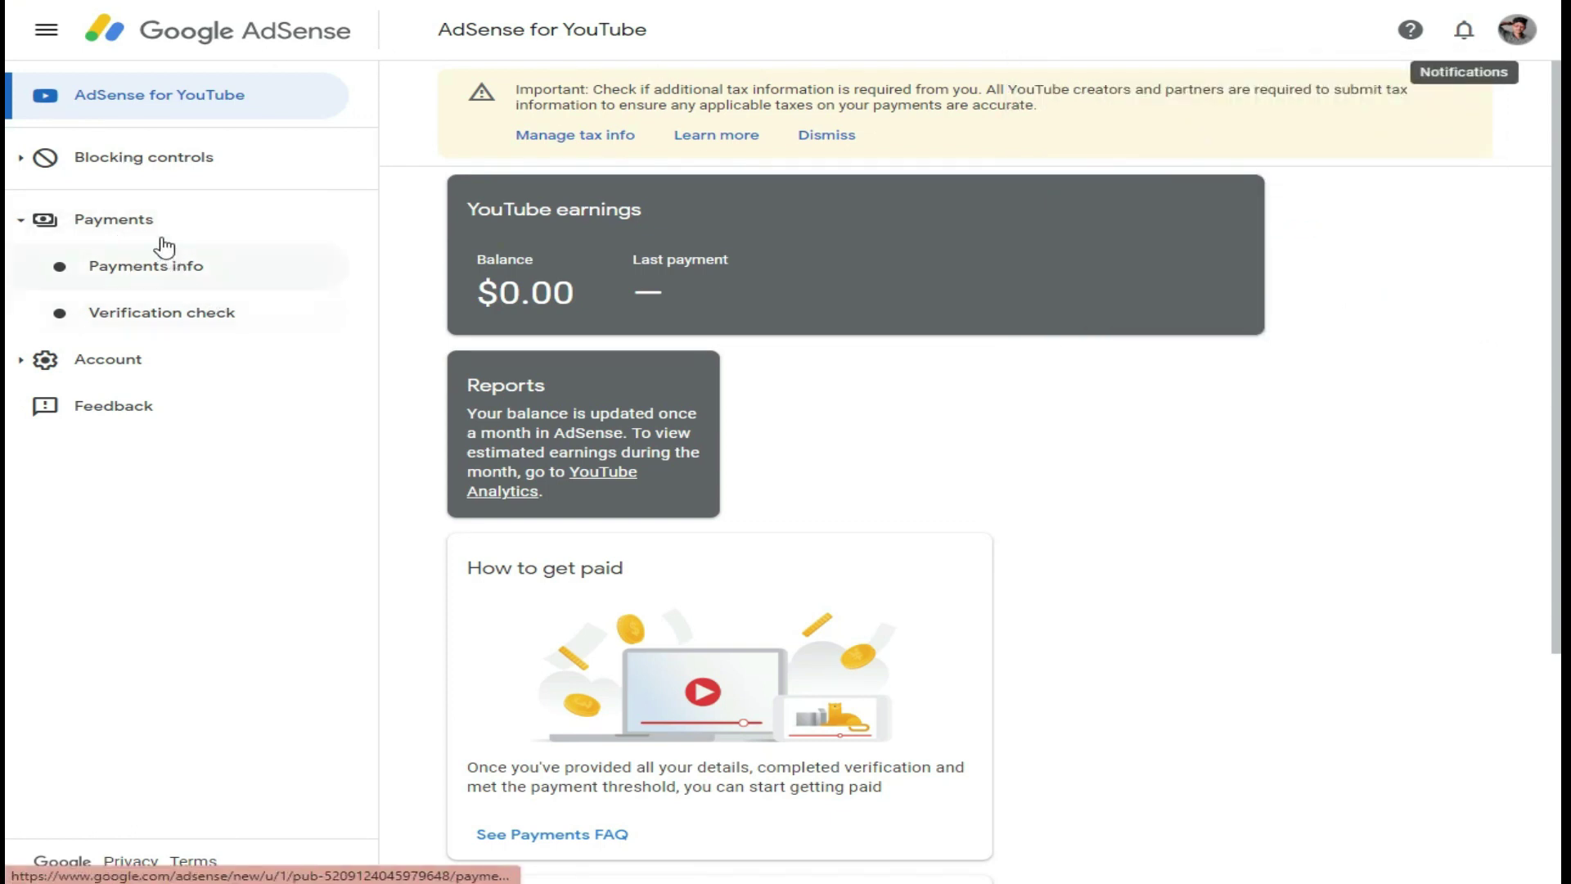
Open the payments settings and expand United States tax info in the payments profile.
click(116, 218)
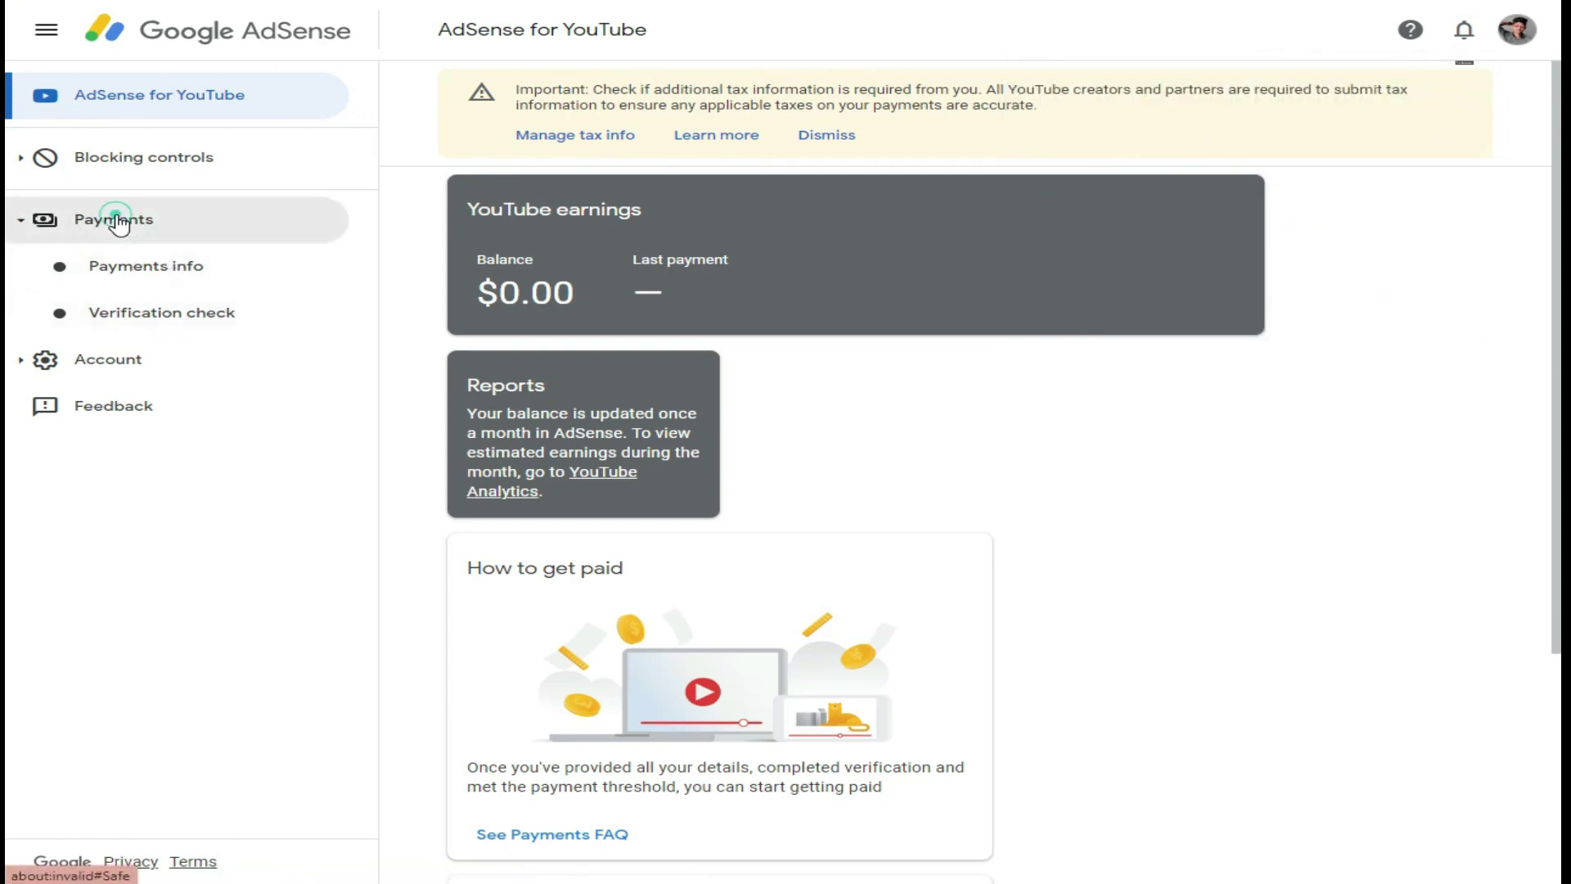
click(188, 239)
click(171, 270)
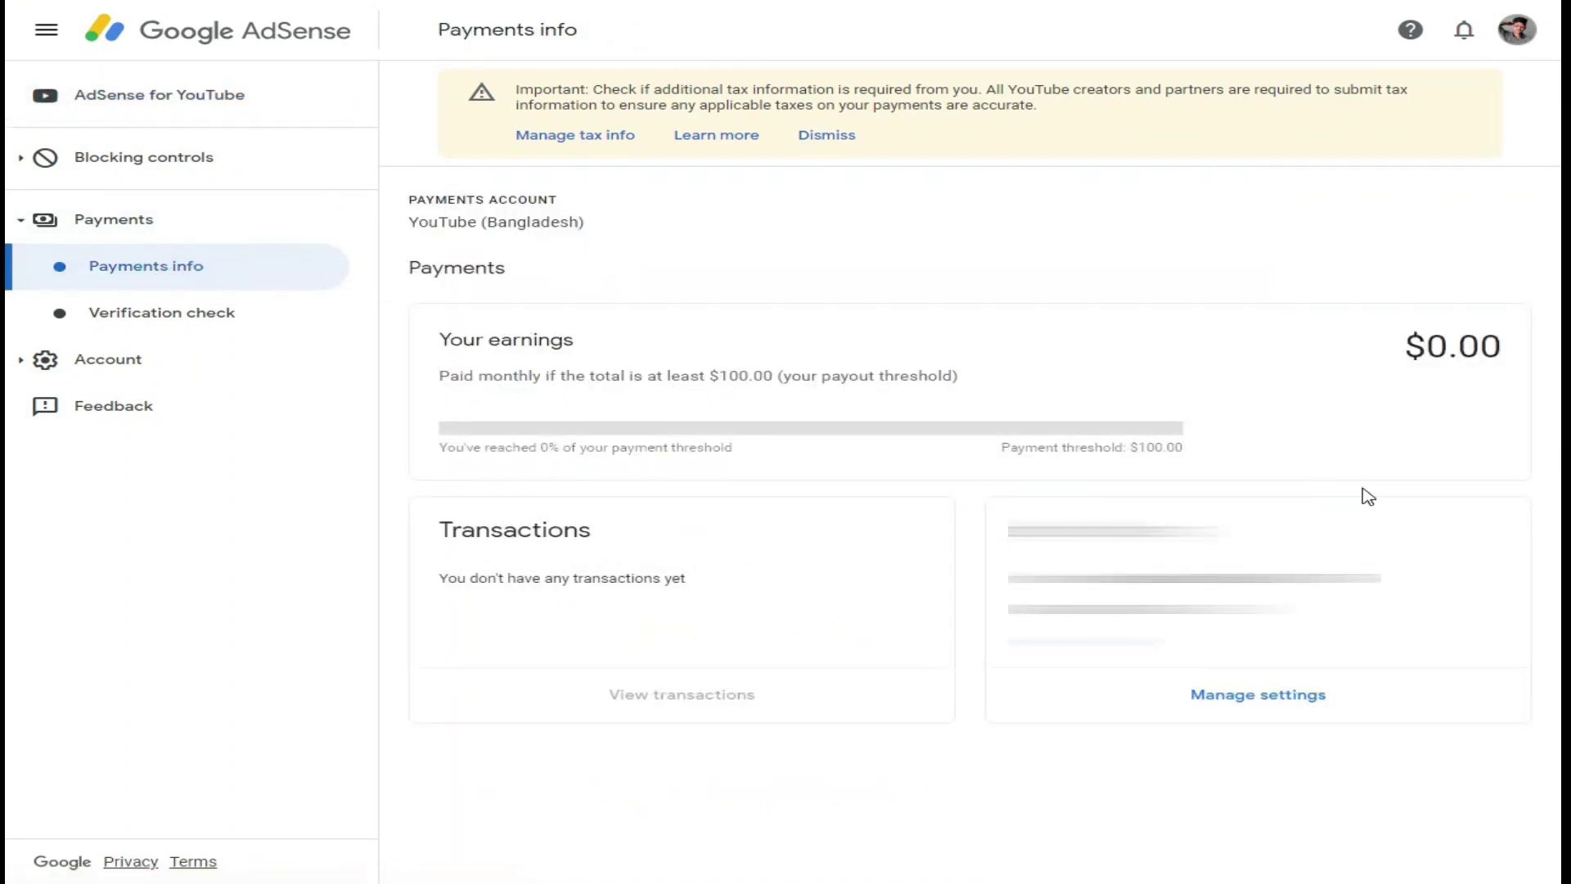
click(1291, 709)
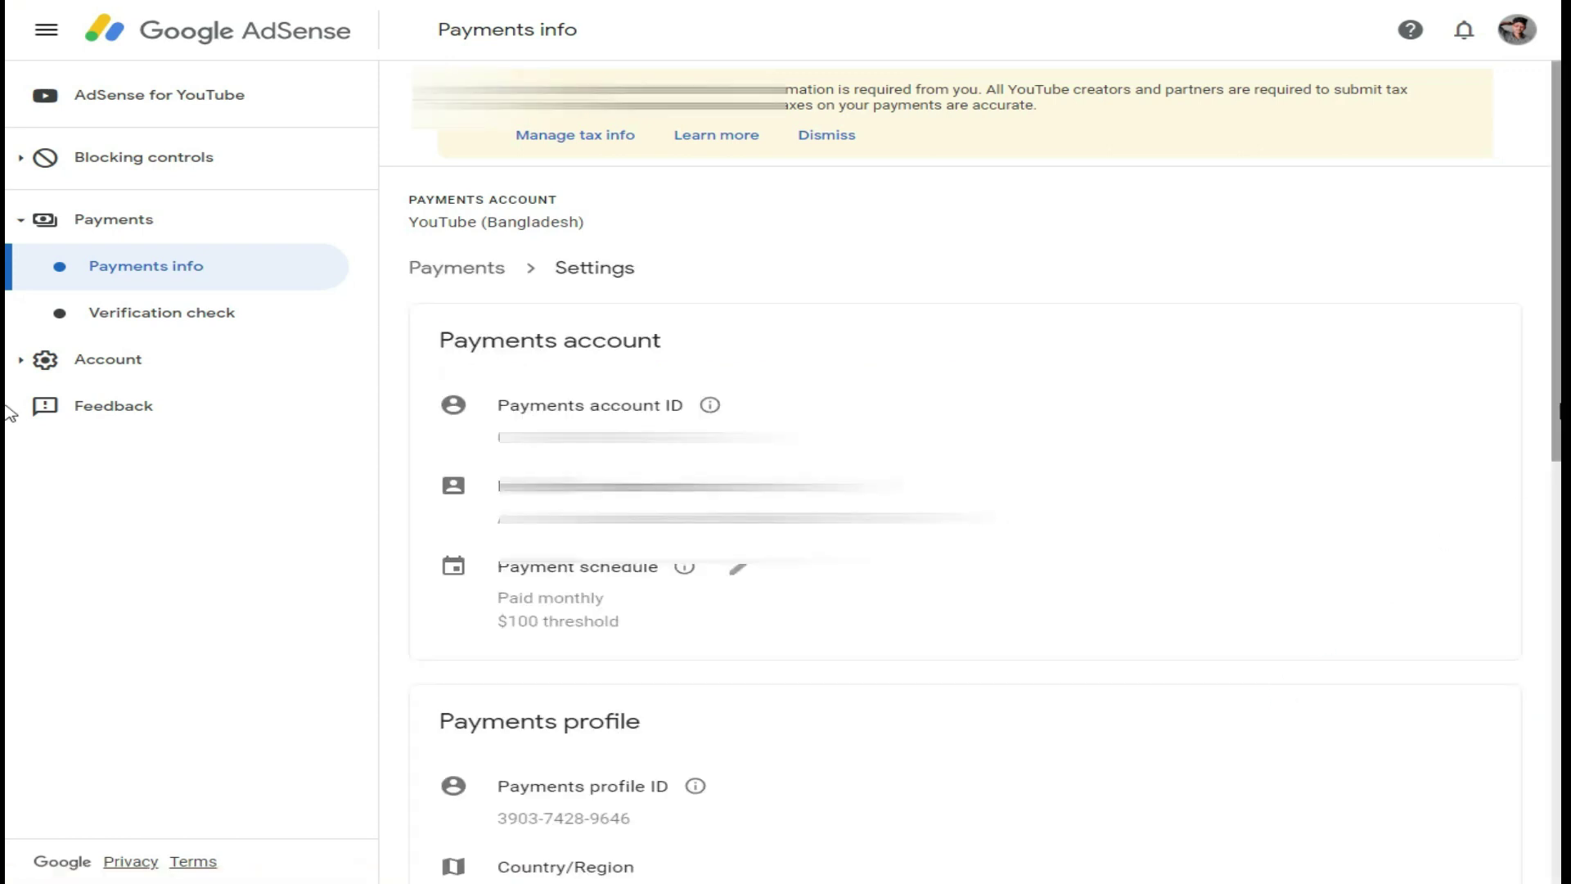
scroll(8, 351, down, 9)
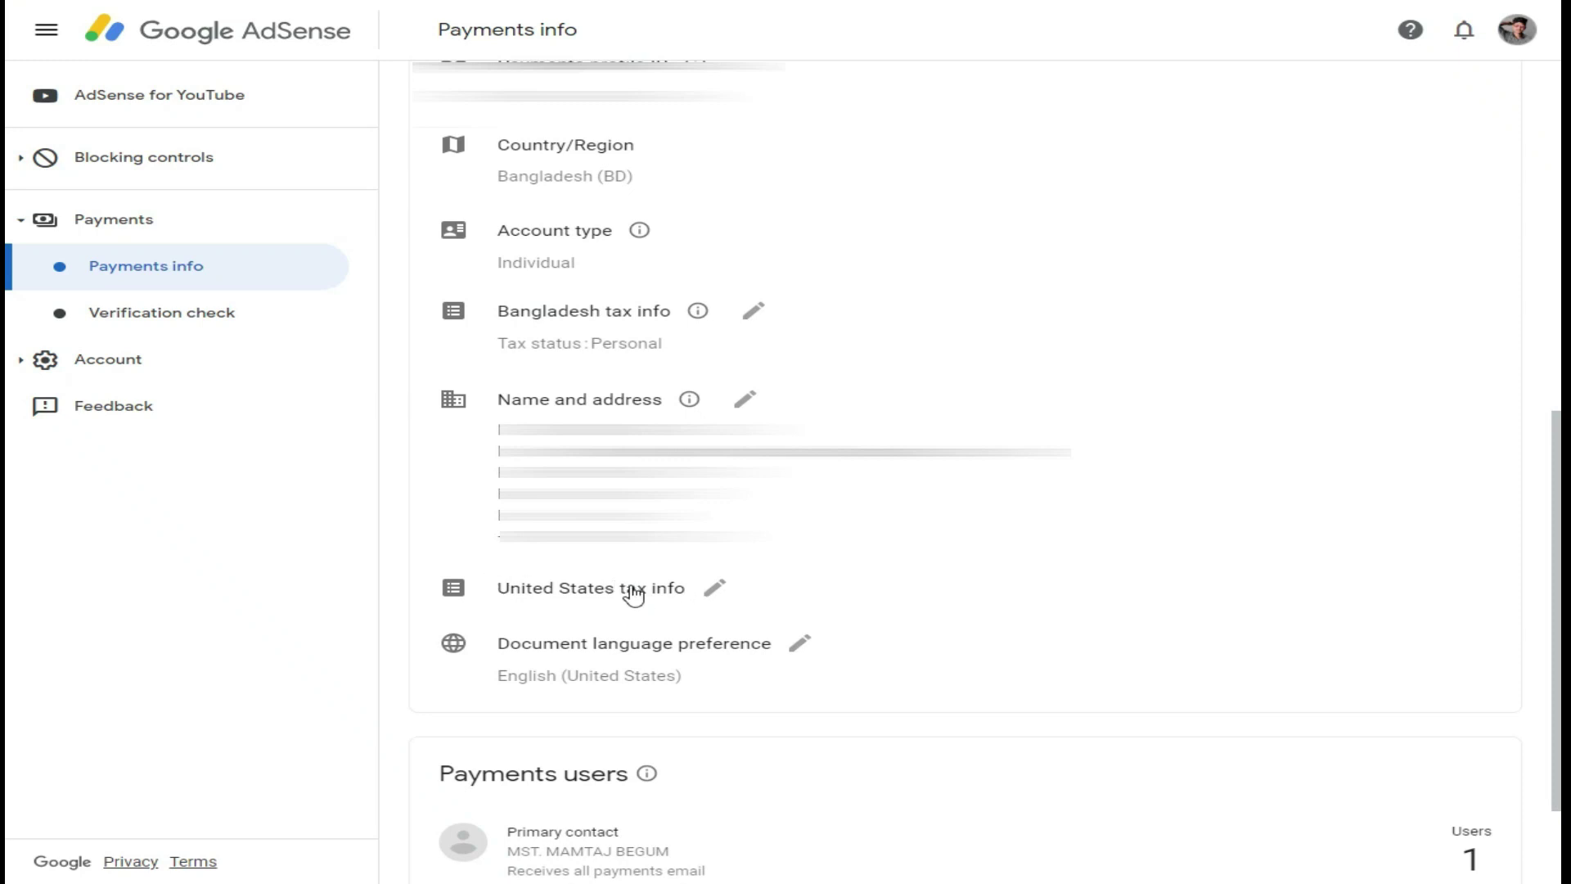
click(715, 595)
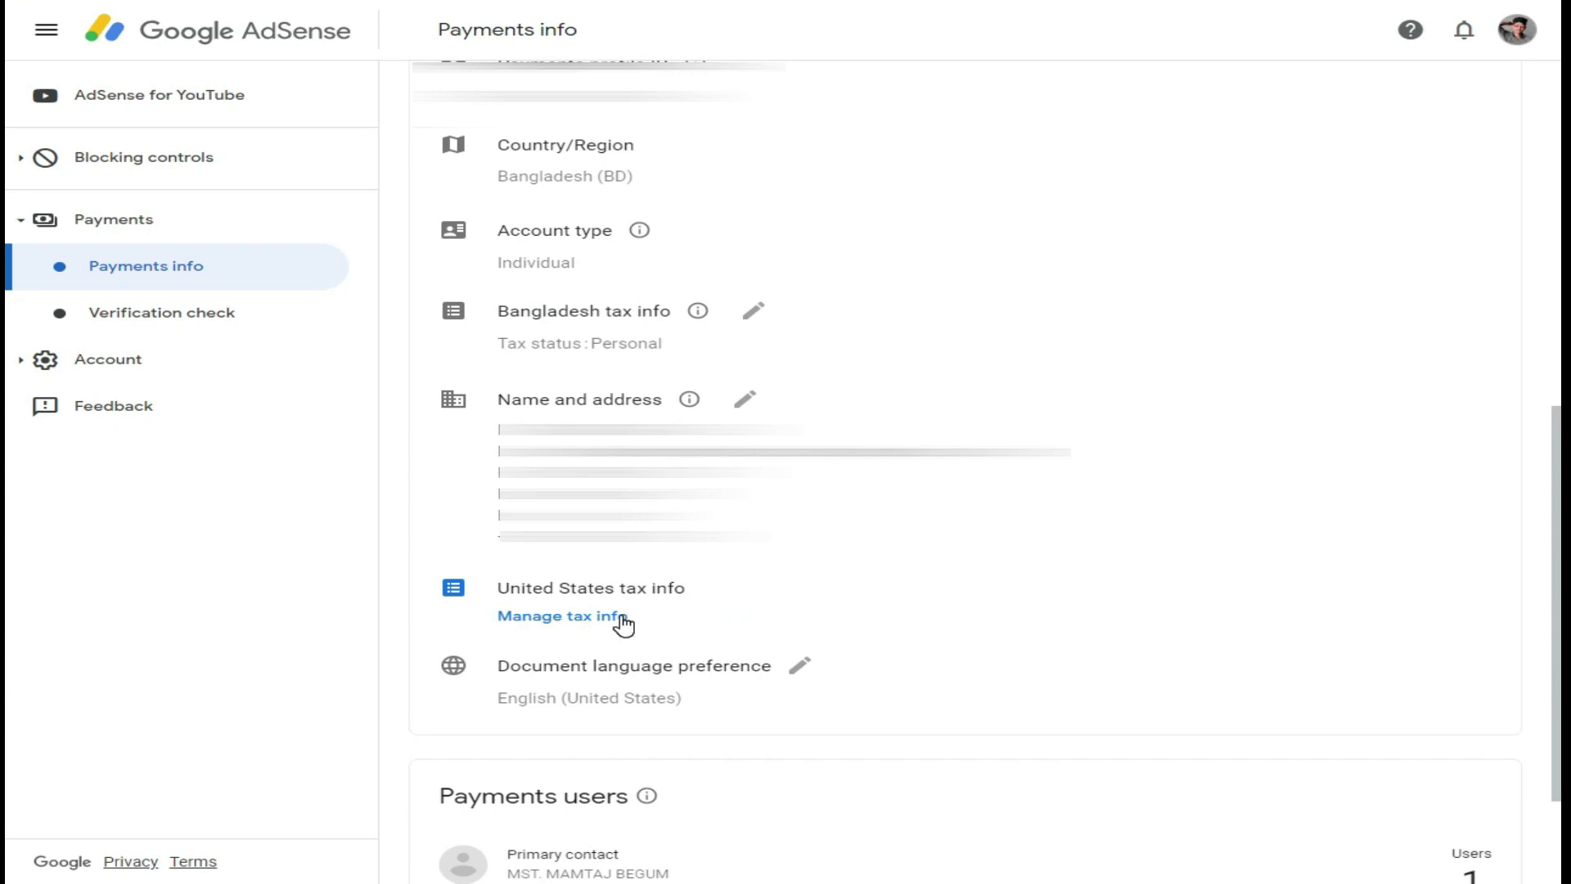
Return to AdSense for YouTube, open Manage tax info from the tax notice and start a new United States tax form.
click(204, 96)
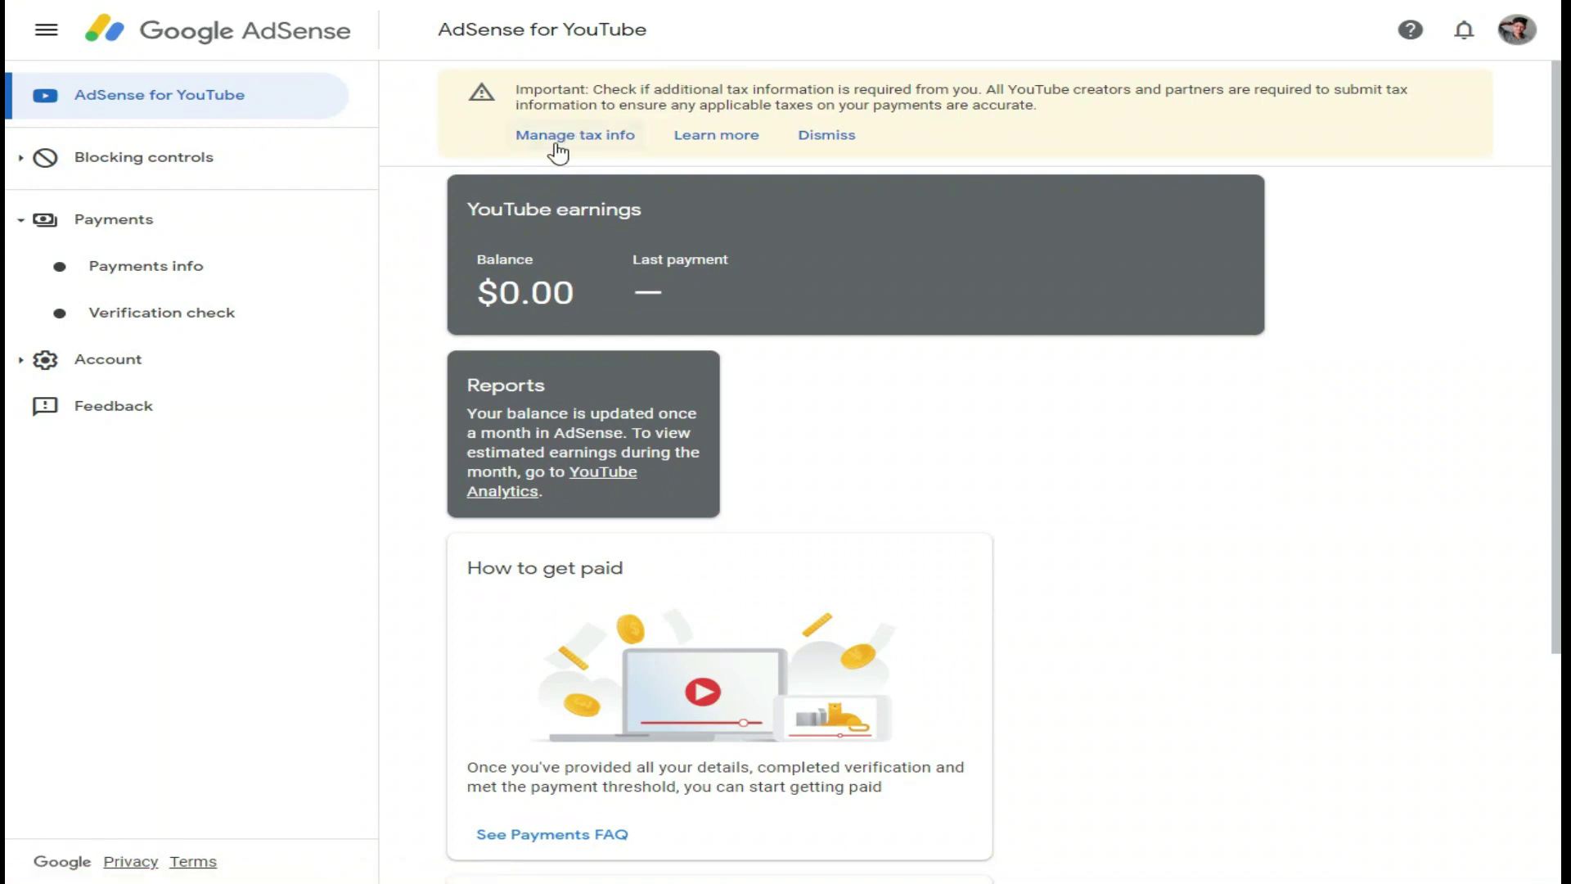
click(610, 141)
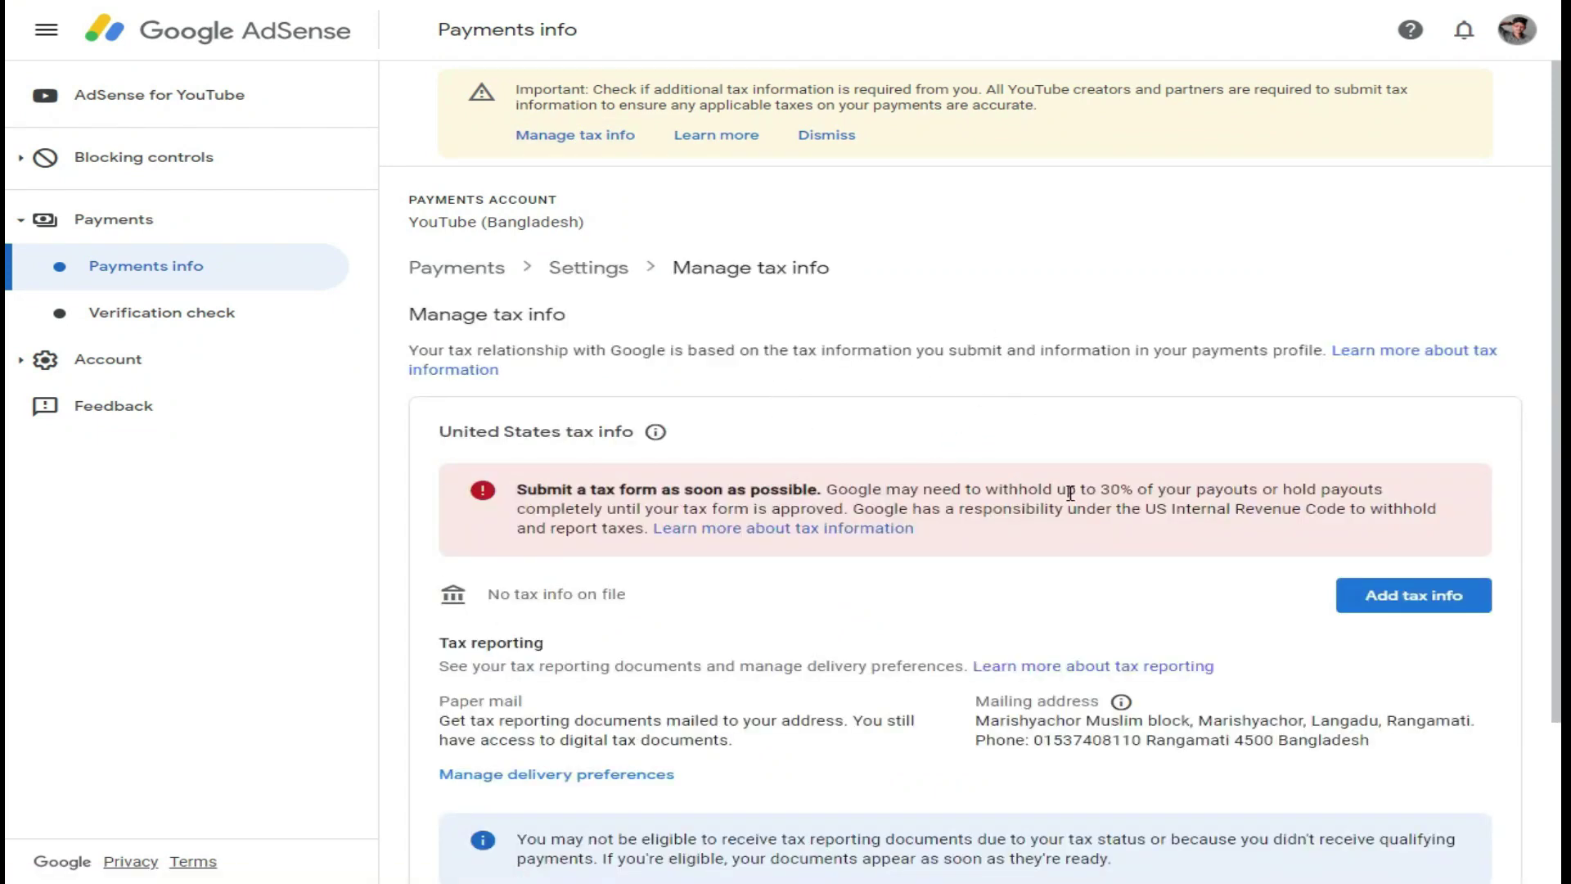
click(1434, 603)
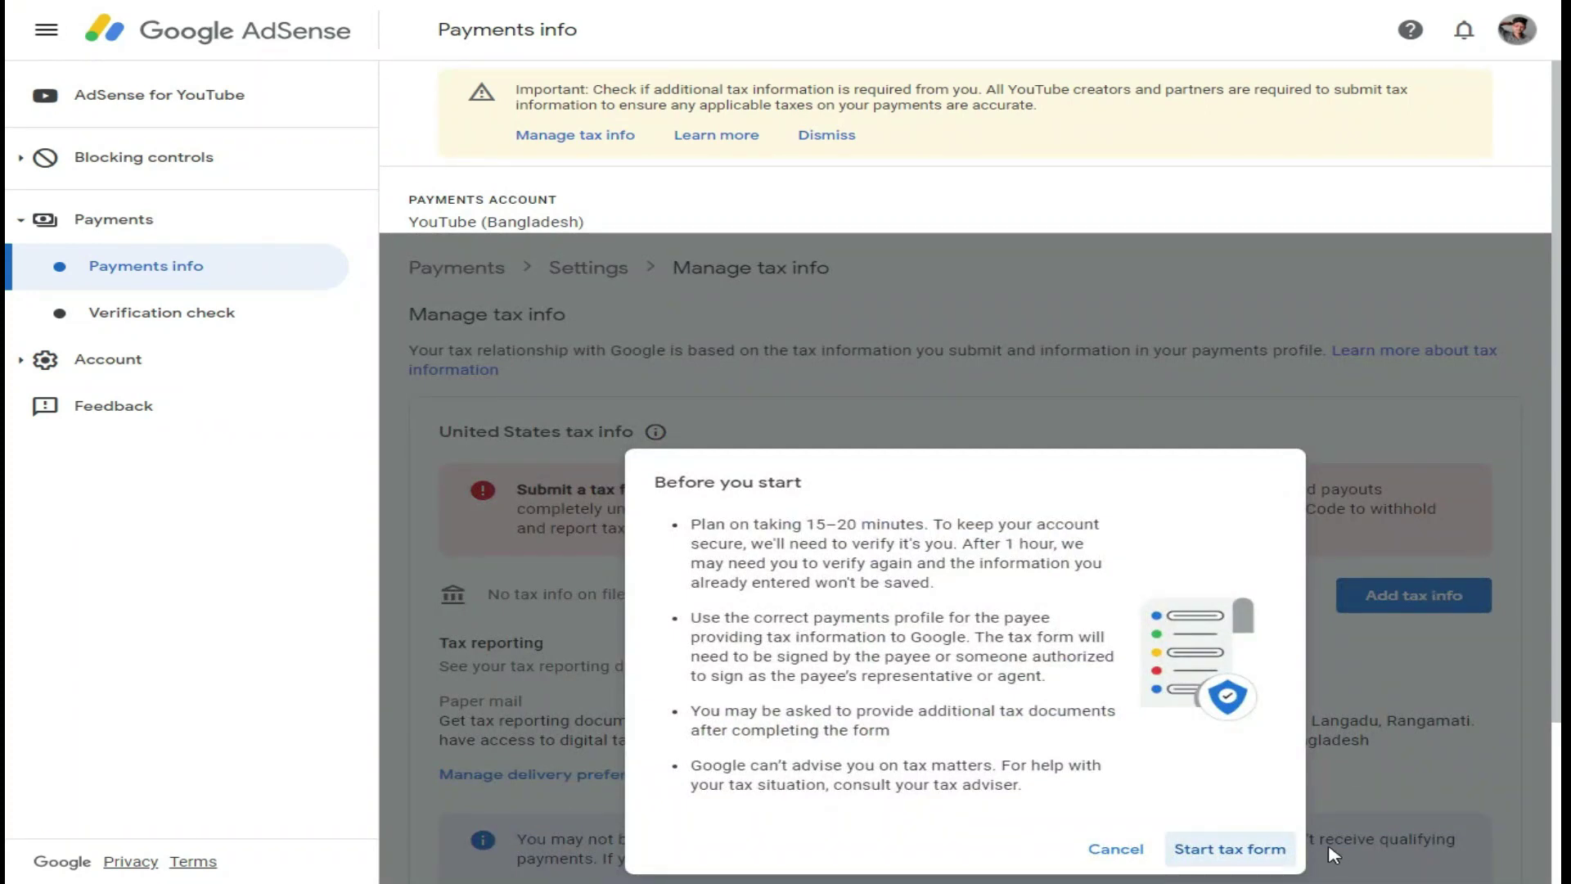
click(1252, 856)
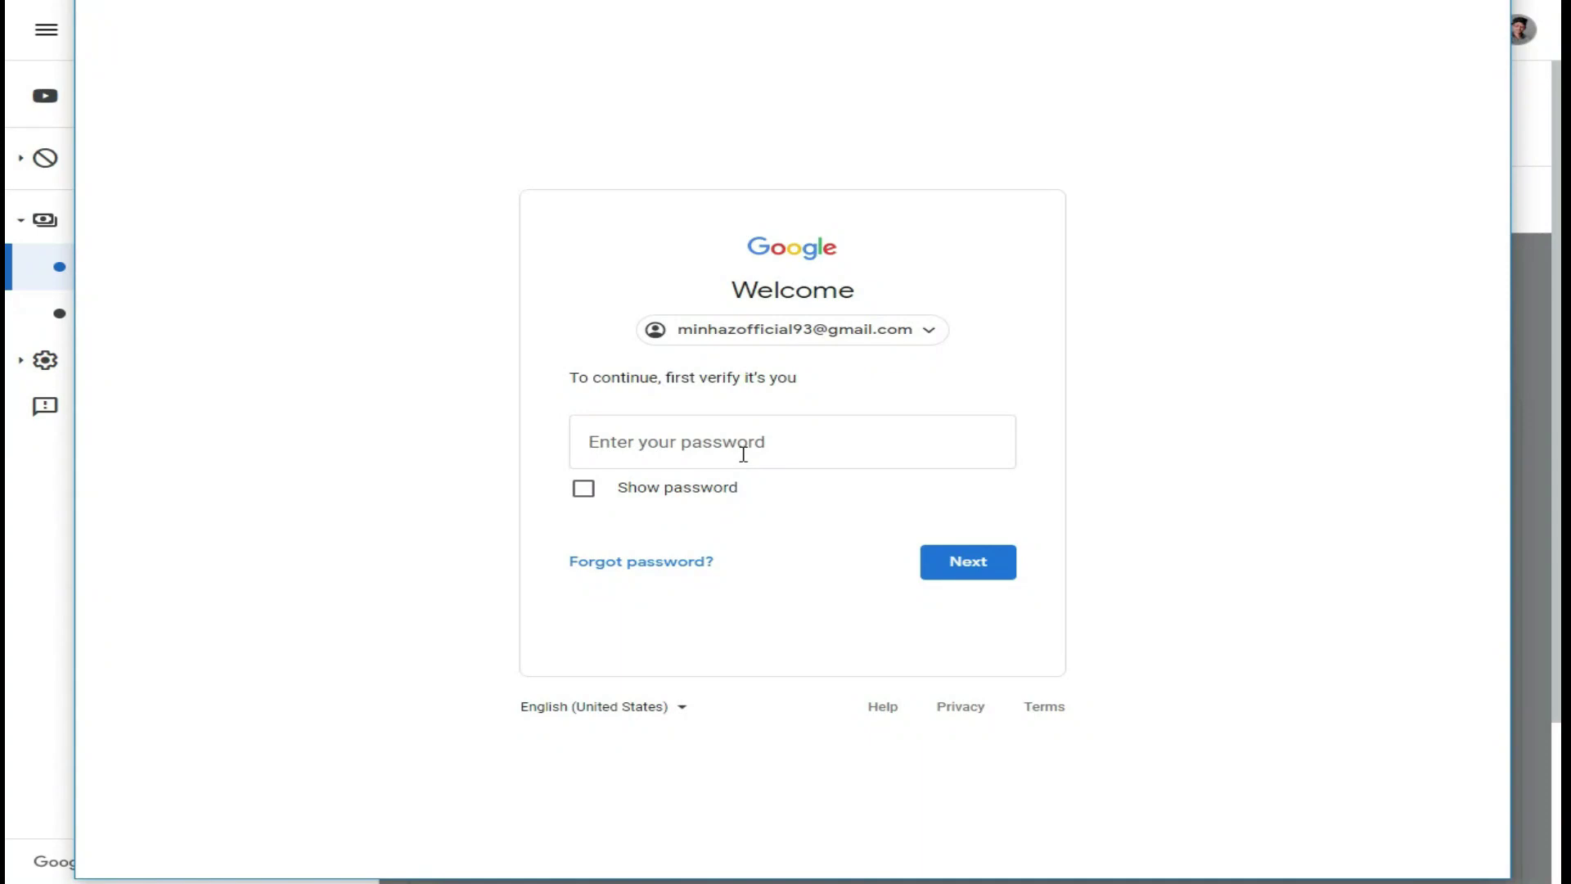
Enter the Google account password to verify the account holder's identity.
click(722, 445)
text(•••••)
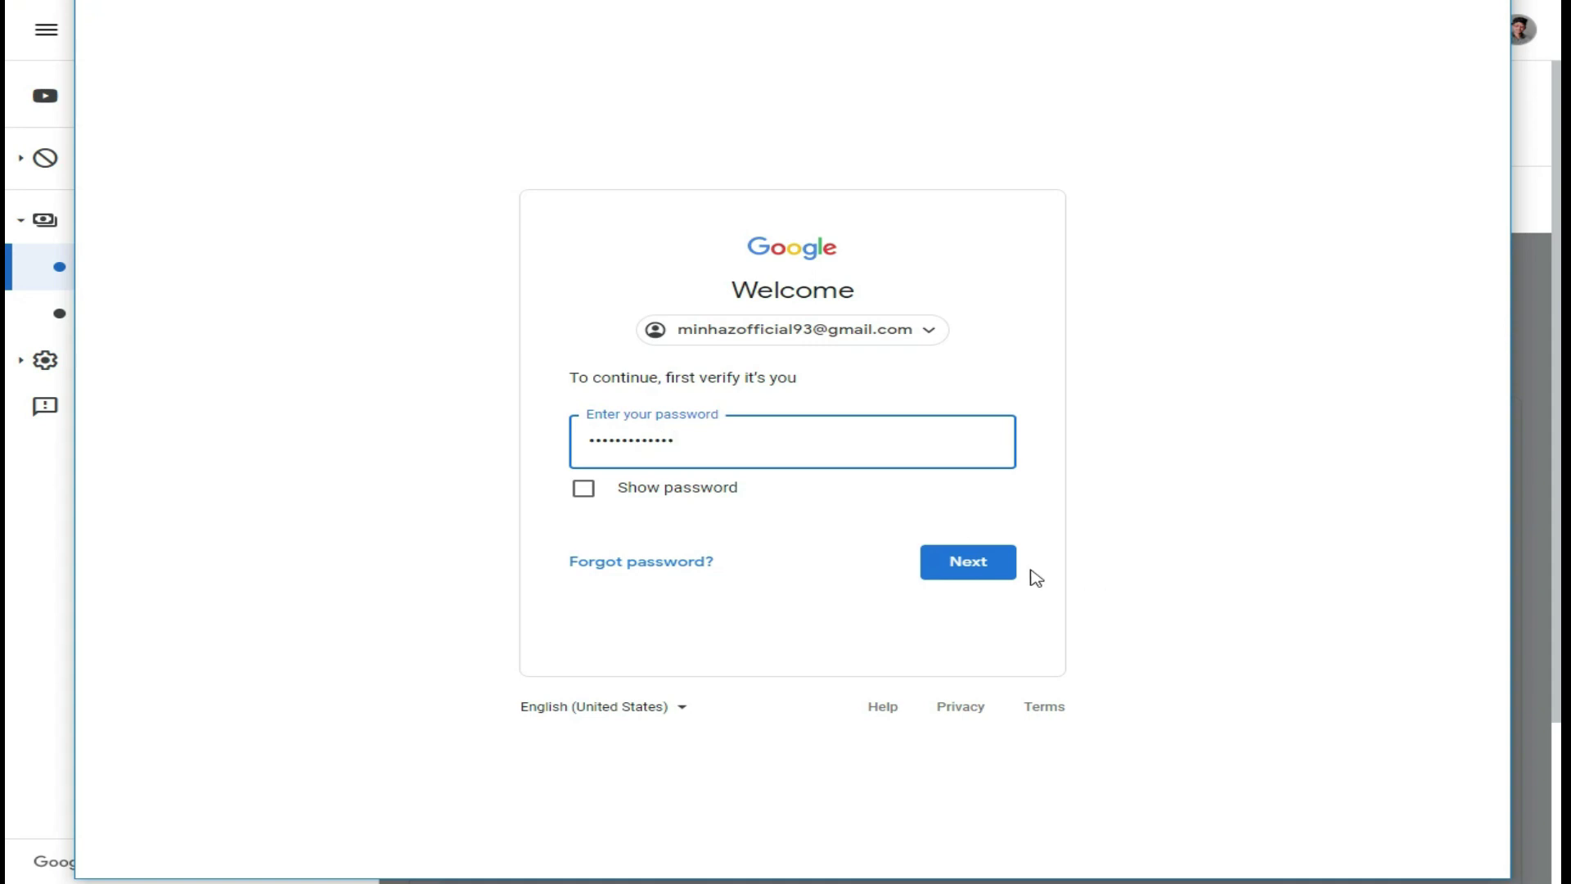
click(1003, 566)
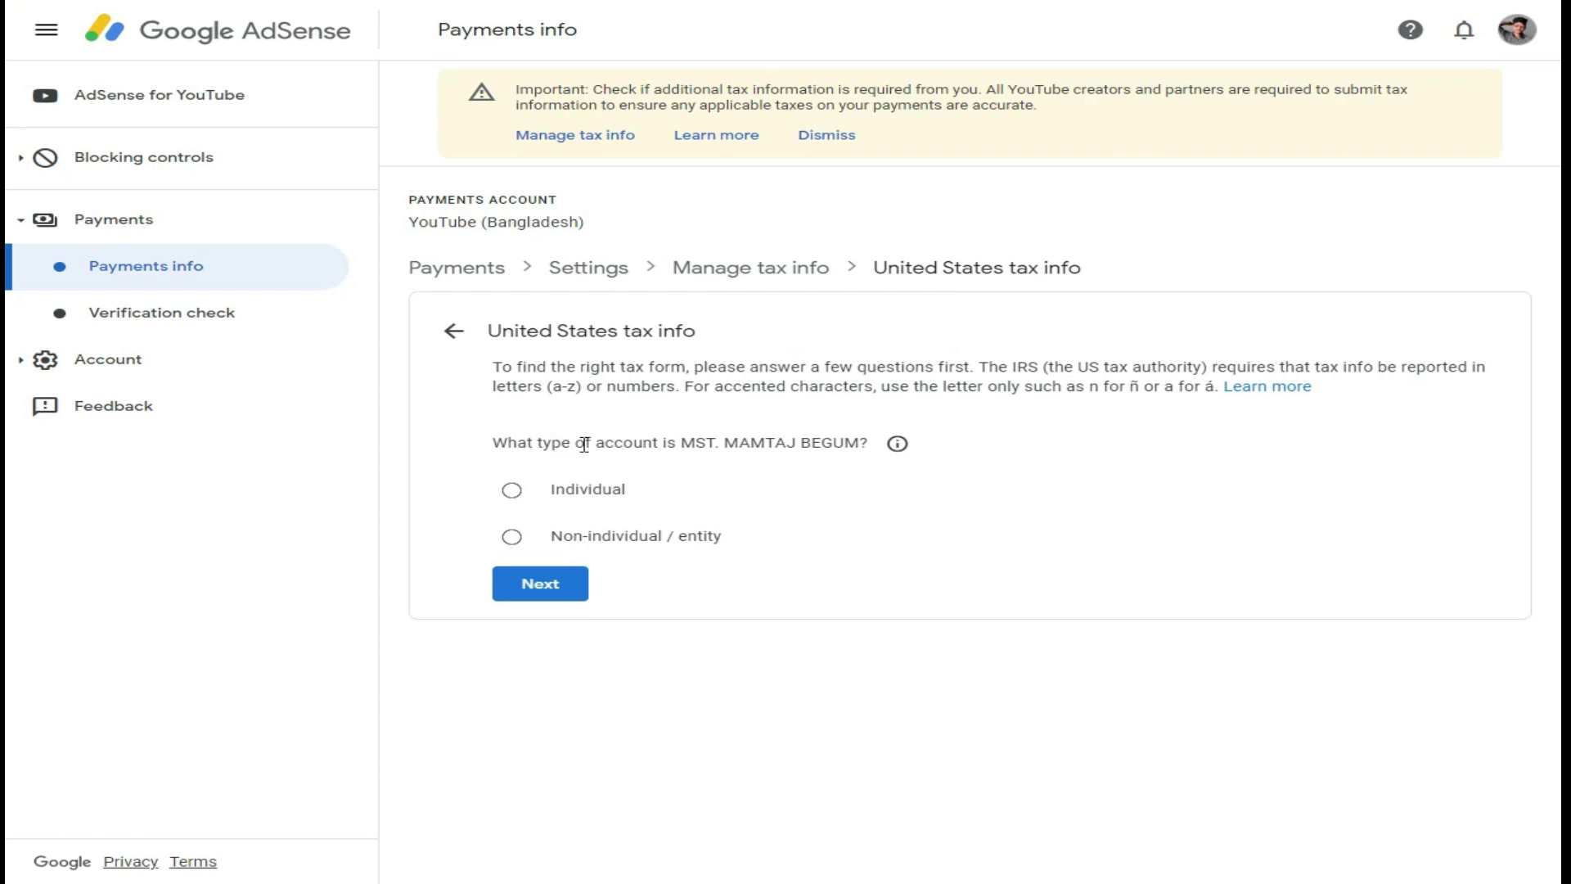
Set the account type to Individual and answer No to being a citizen or resident of the United States.
click(630, 442)
click(513, 494)
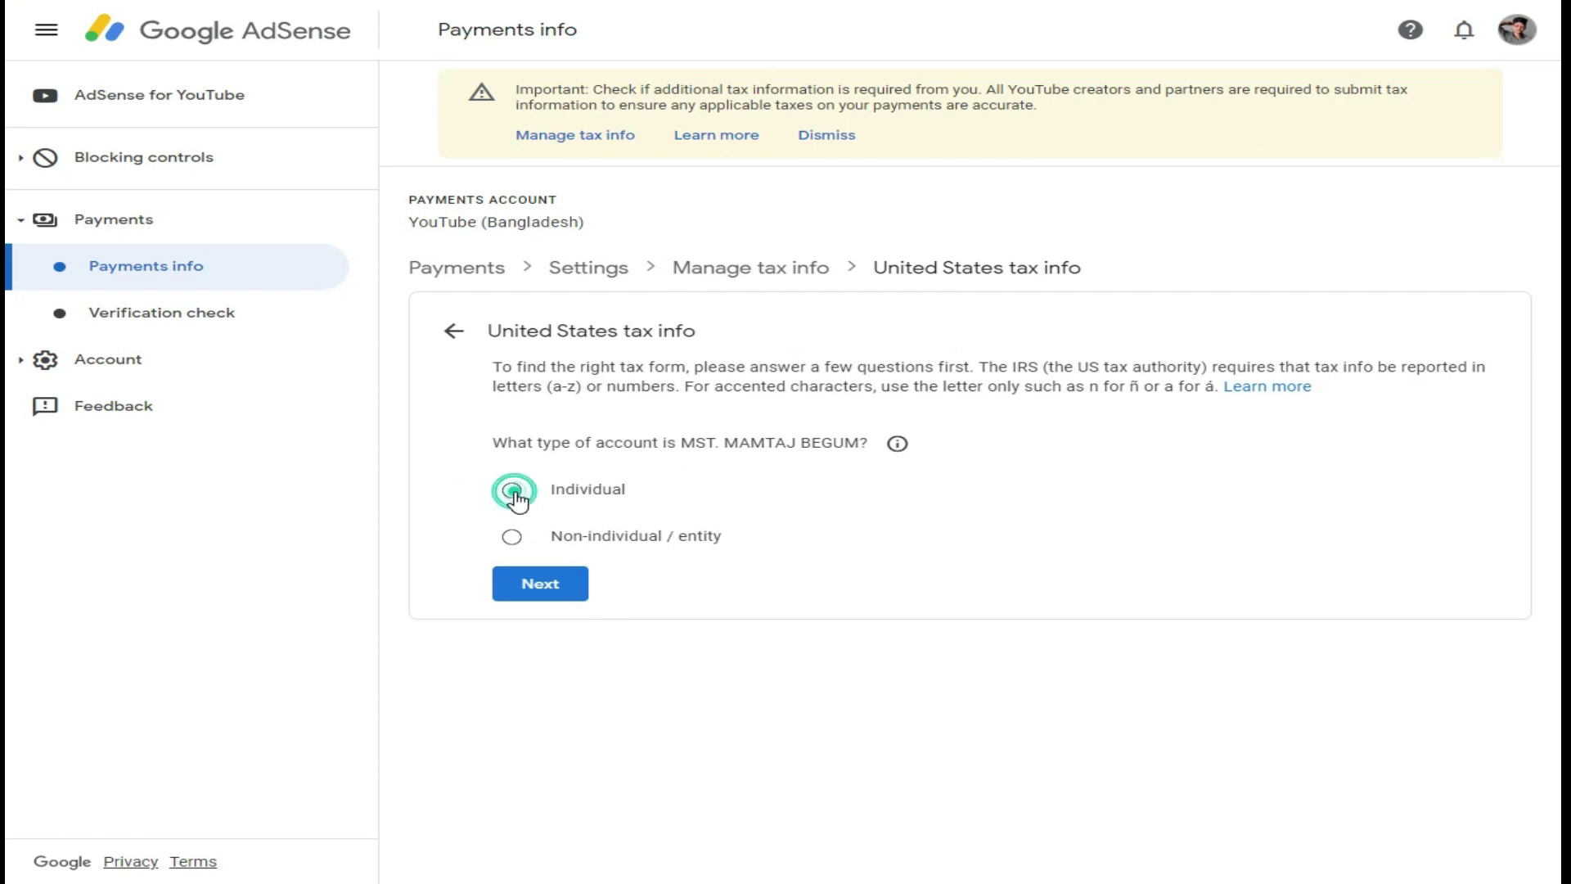
click(540, 587)
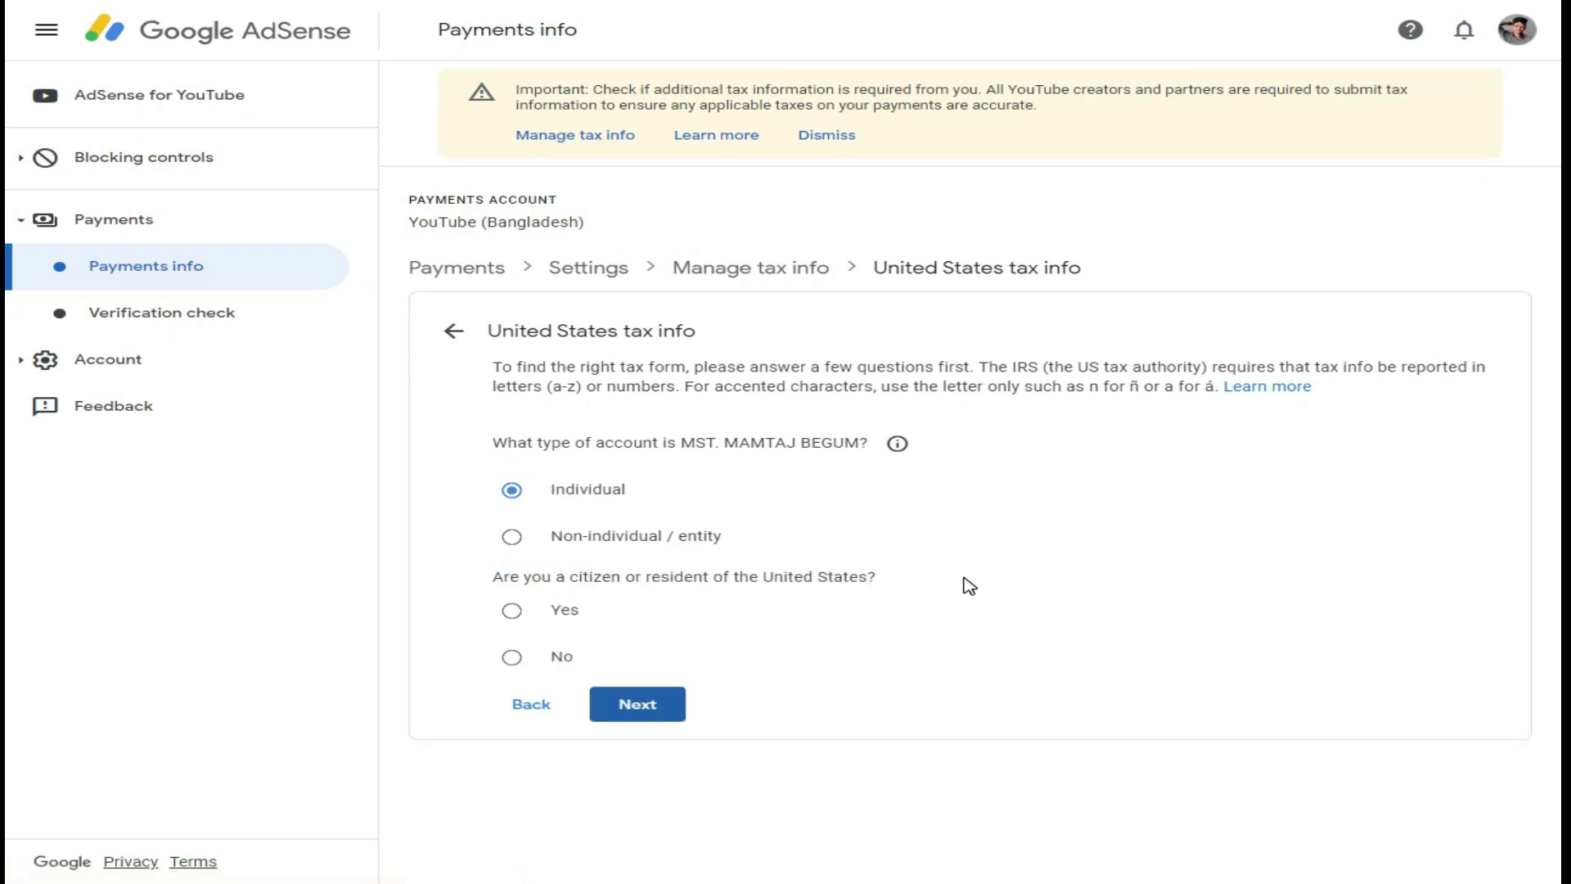
drag(515, 580, 765, 577)
click(681, 579)
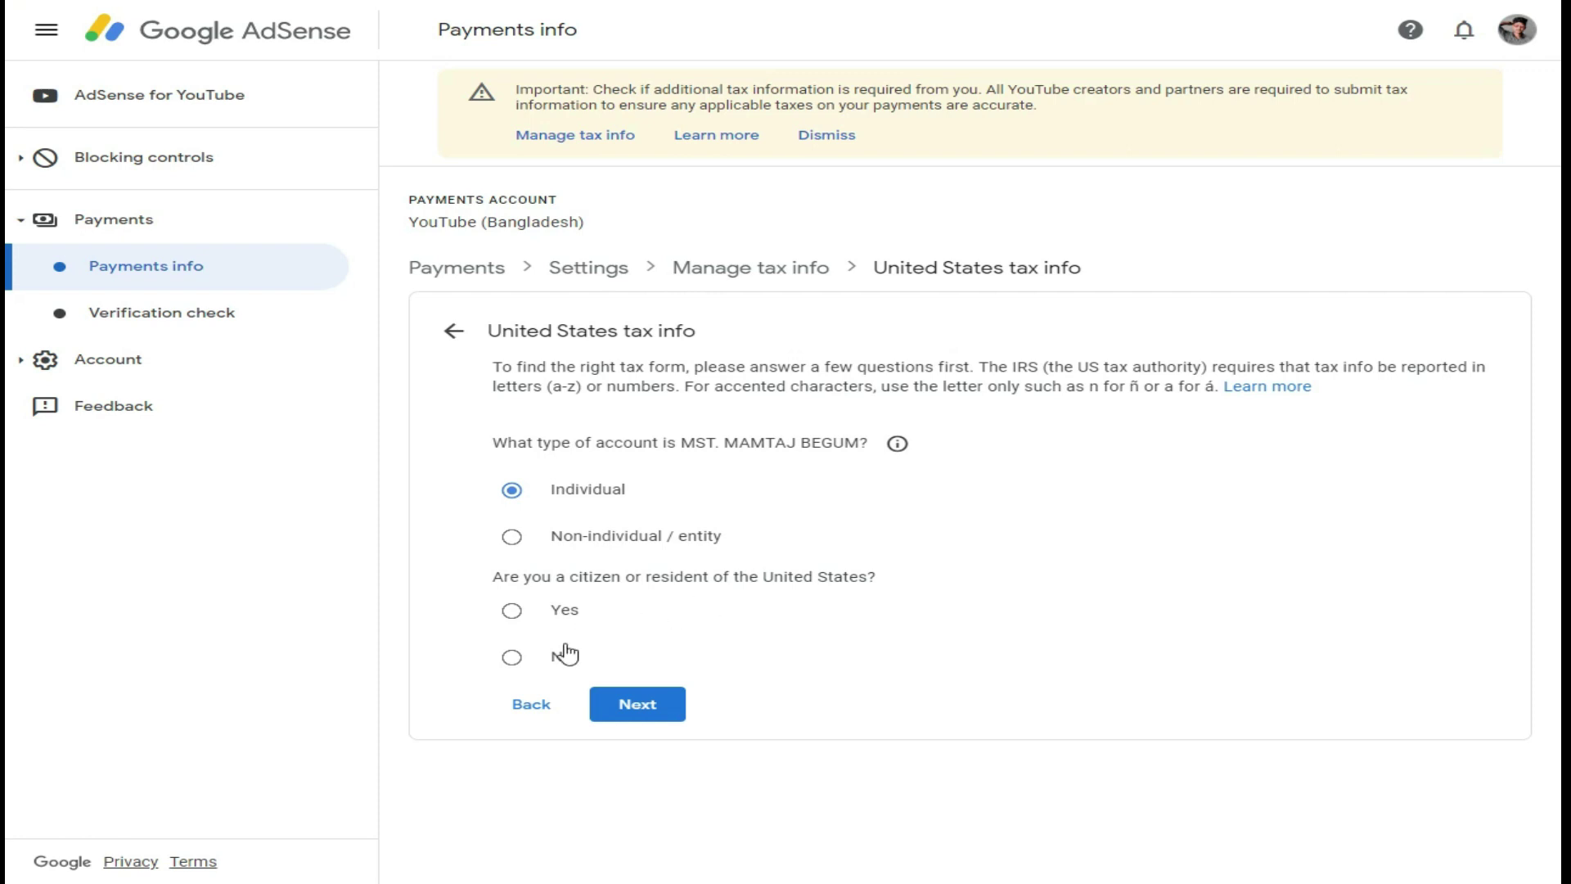
click(515, 657)
click(672, 709)
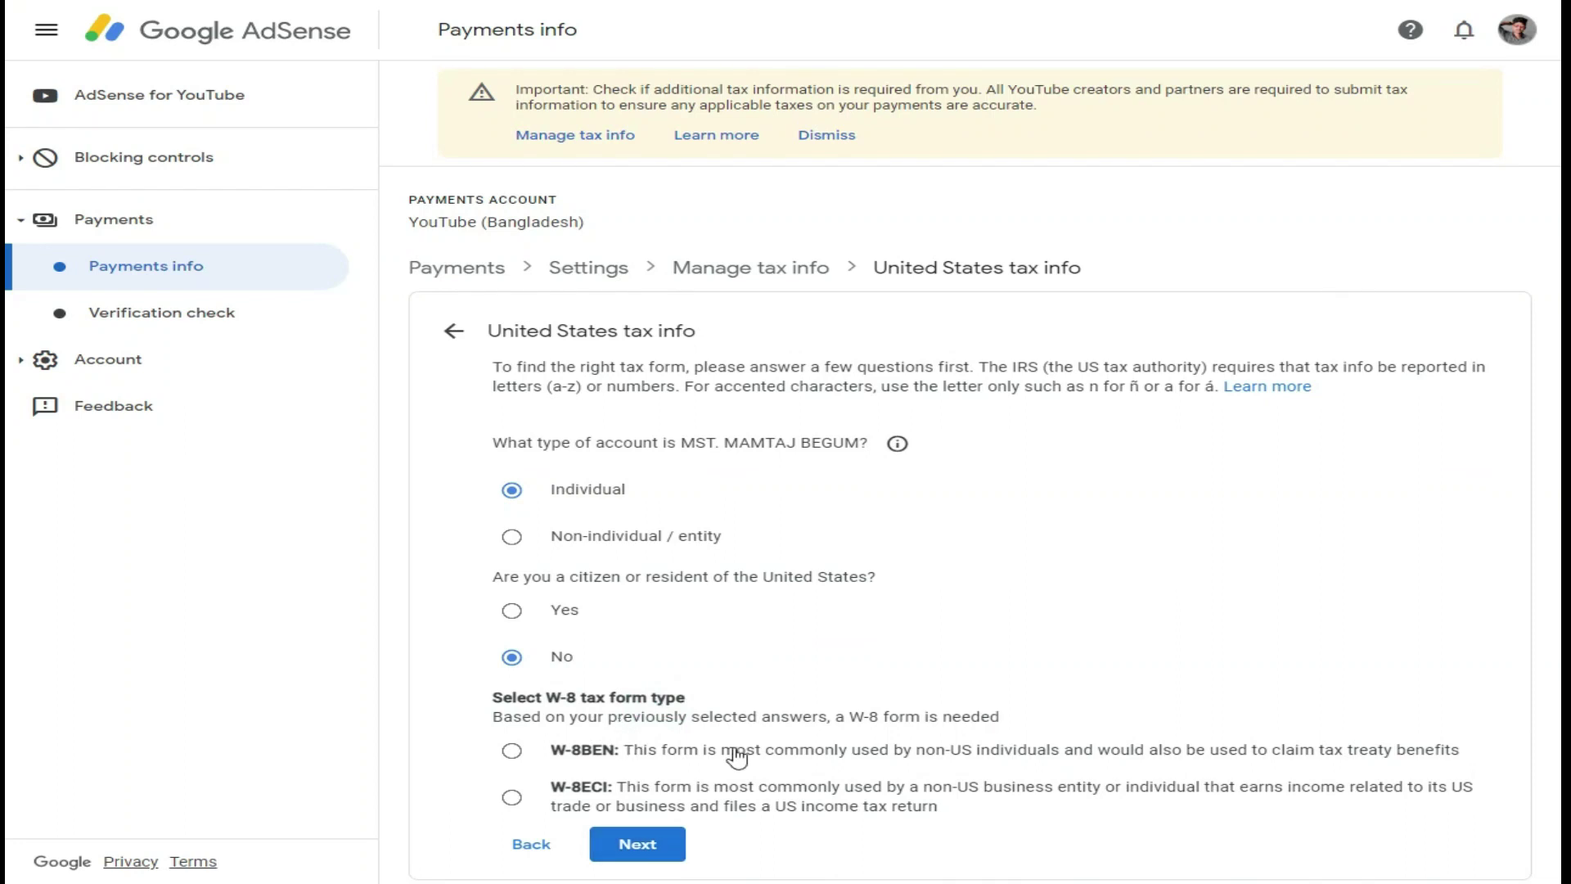
Choose W-8BEN as the W-8 tax form type and start that form.
click(920, 756)
drag(922, 761, 1010, 757)
click(1025, 761)
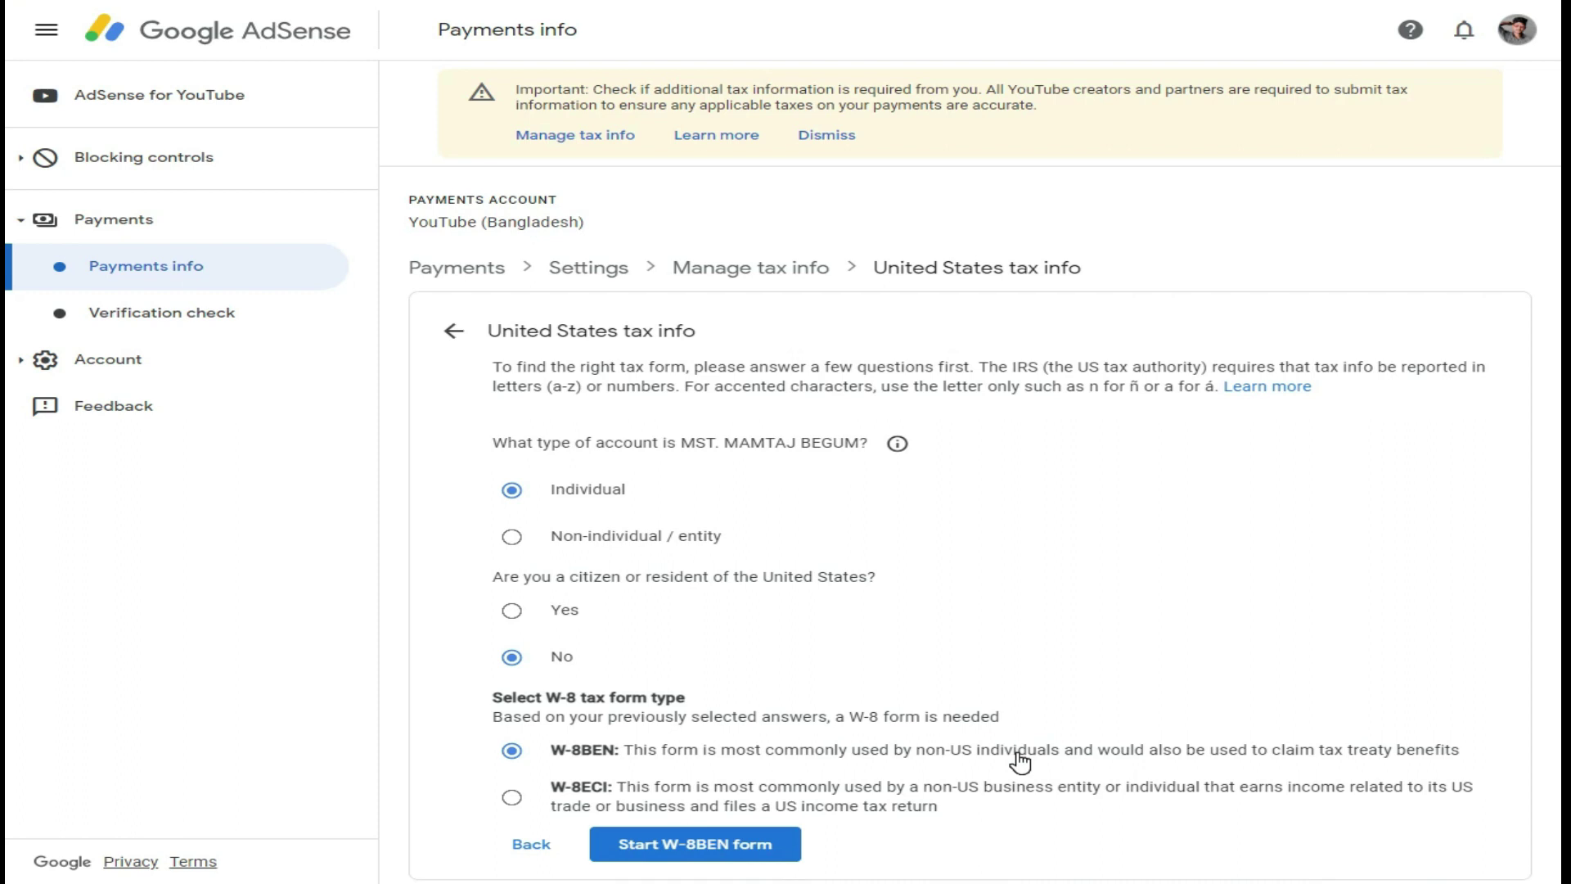
drag(945, 757, 1052, 763)
click(1052, 763)
drag(934, 788, 1039, 791)
click(616, 790)
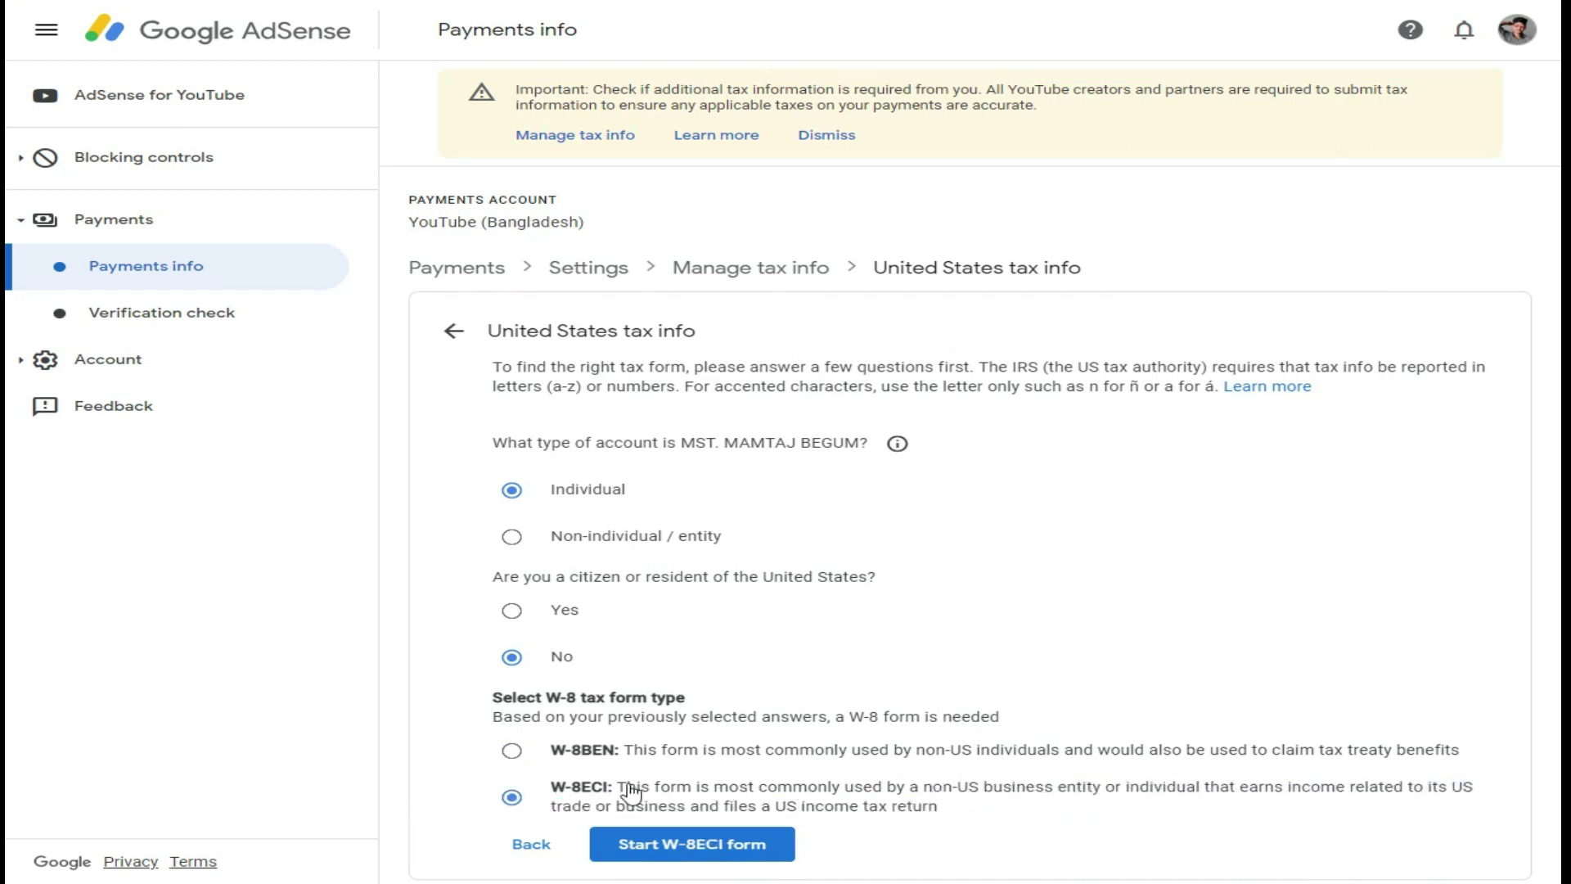
click(575, 755)
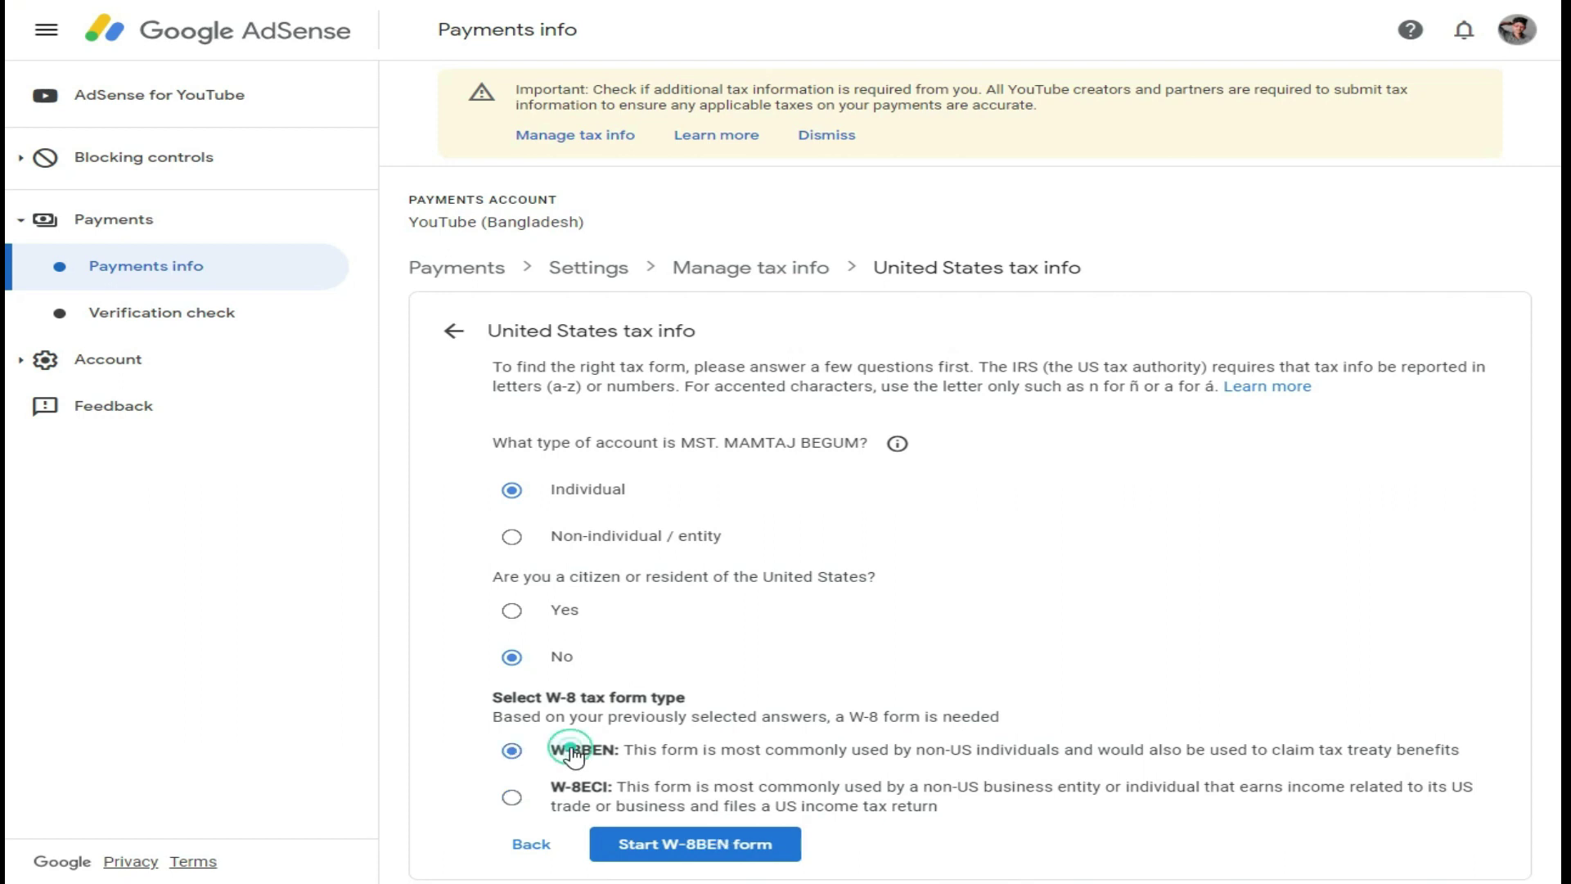
click(704, 847)
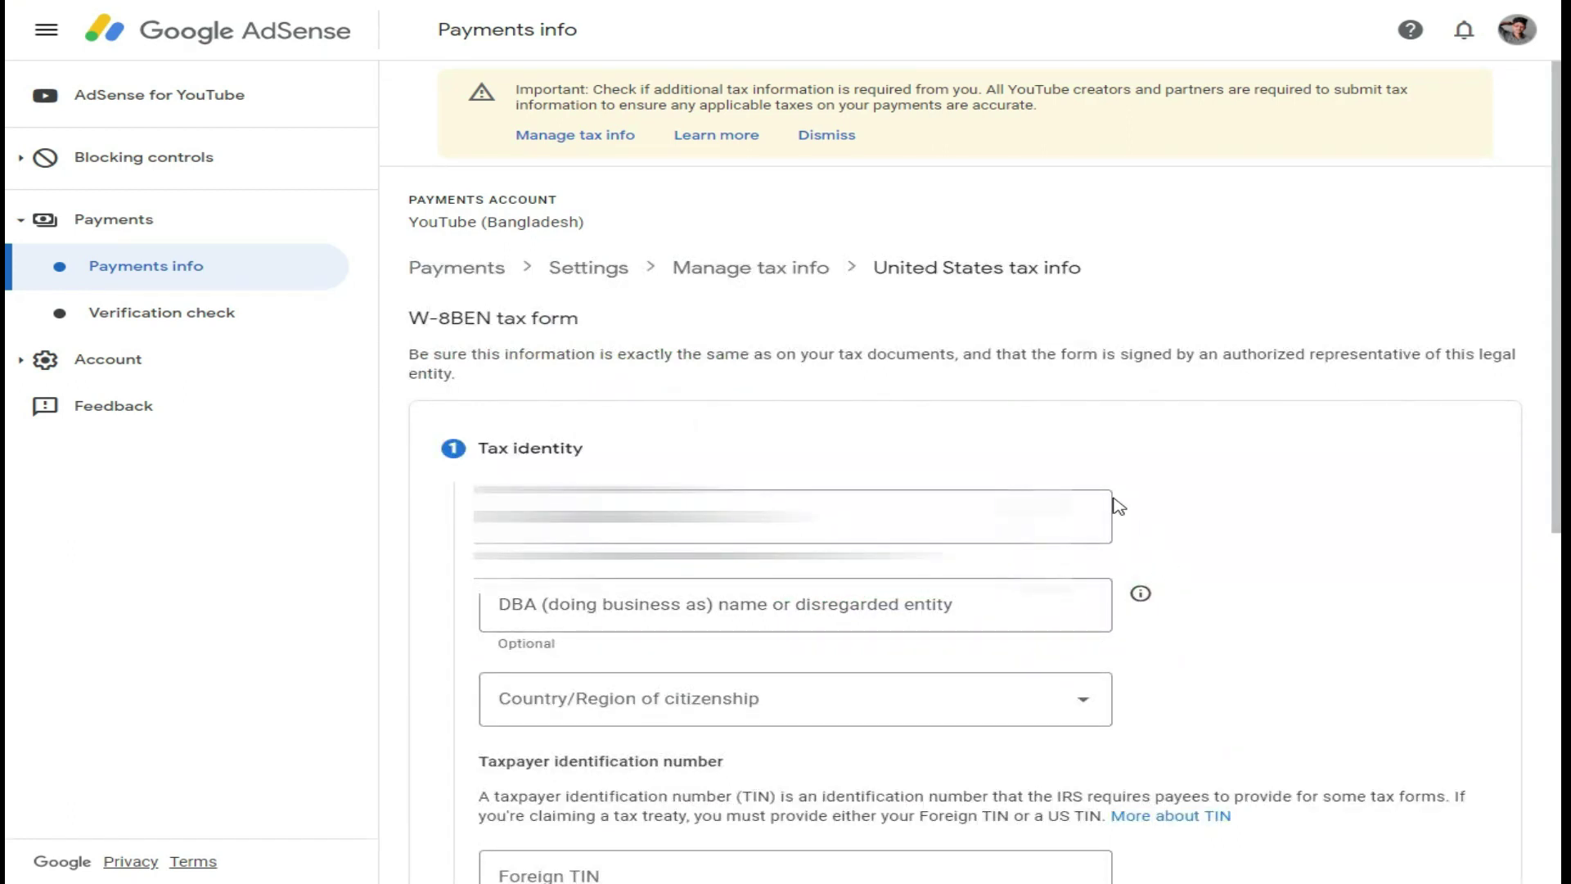
Leave the optional DBA name blank and set the country/region of citizenship to Bangladesh.
click(507, 517)
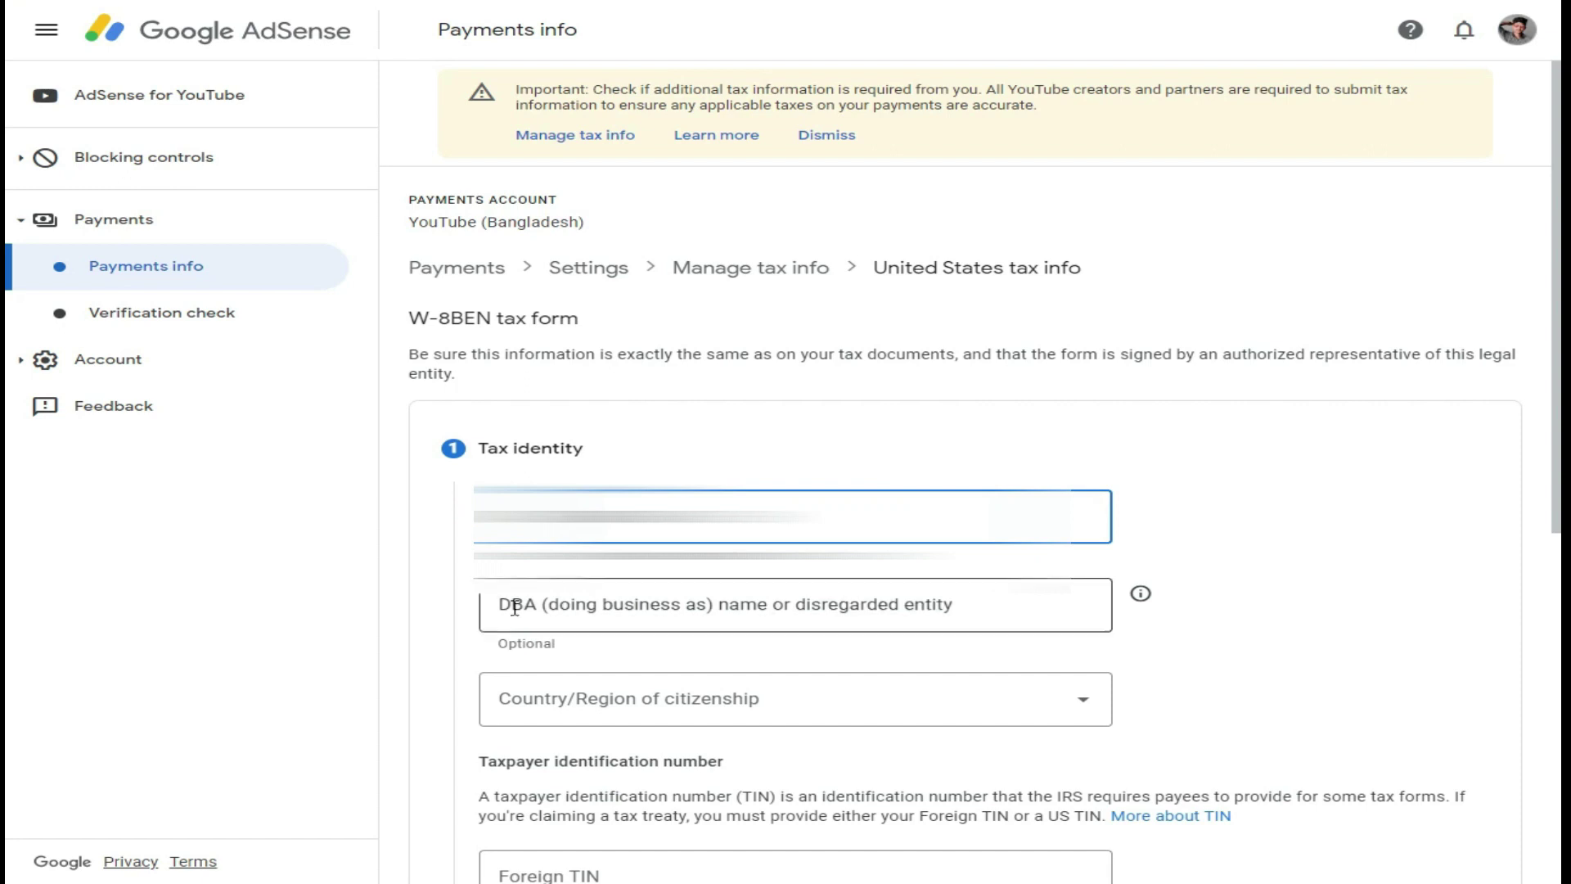
click(630, 604)
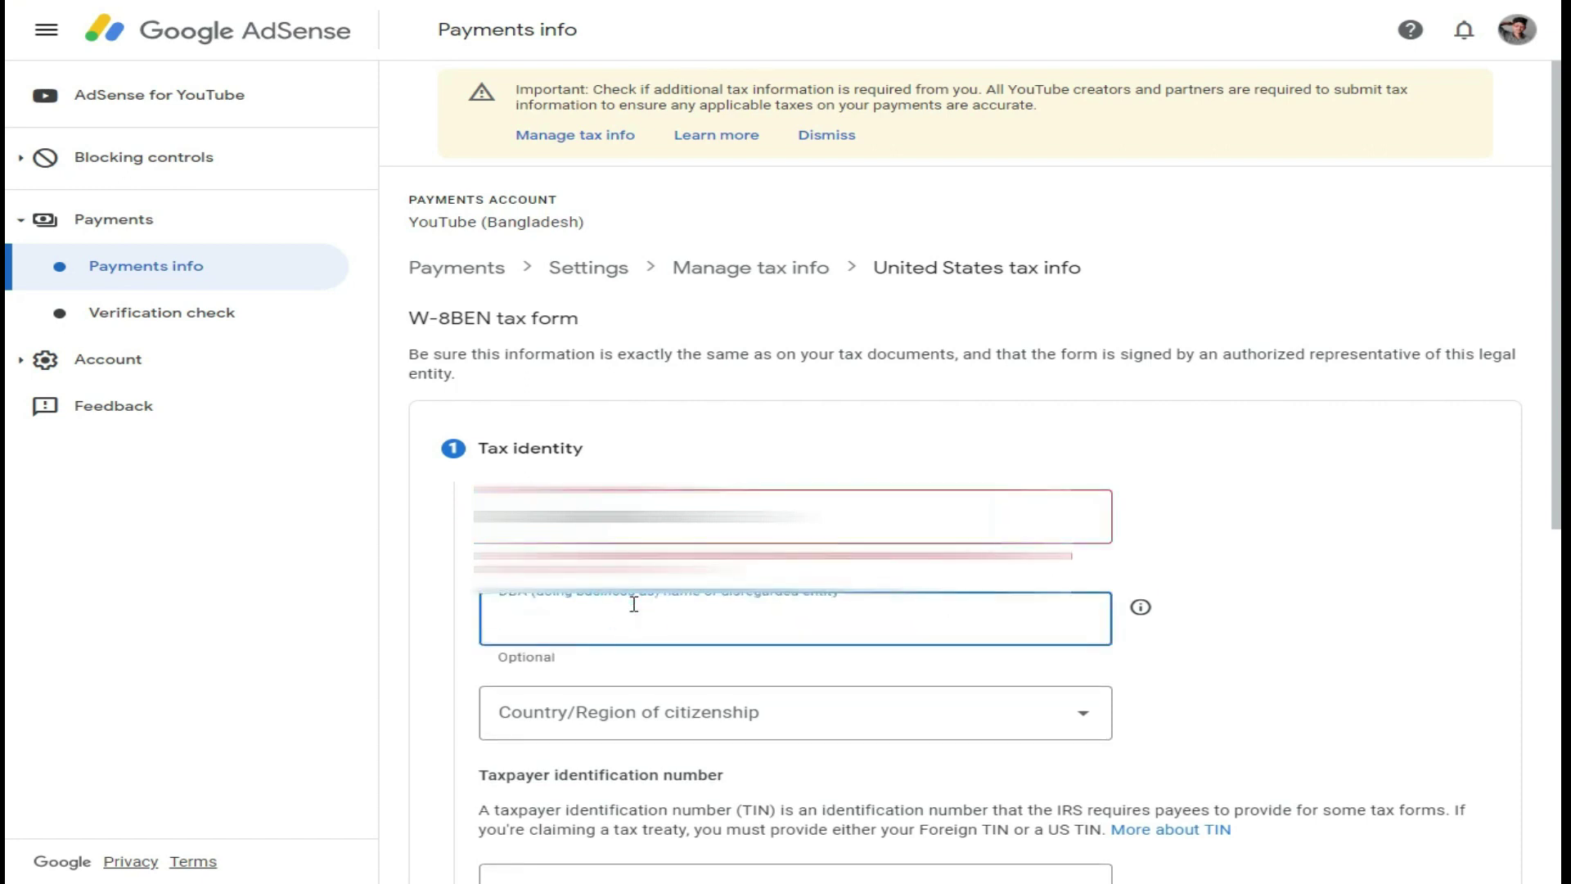
click(1230, 590)
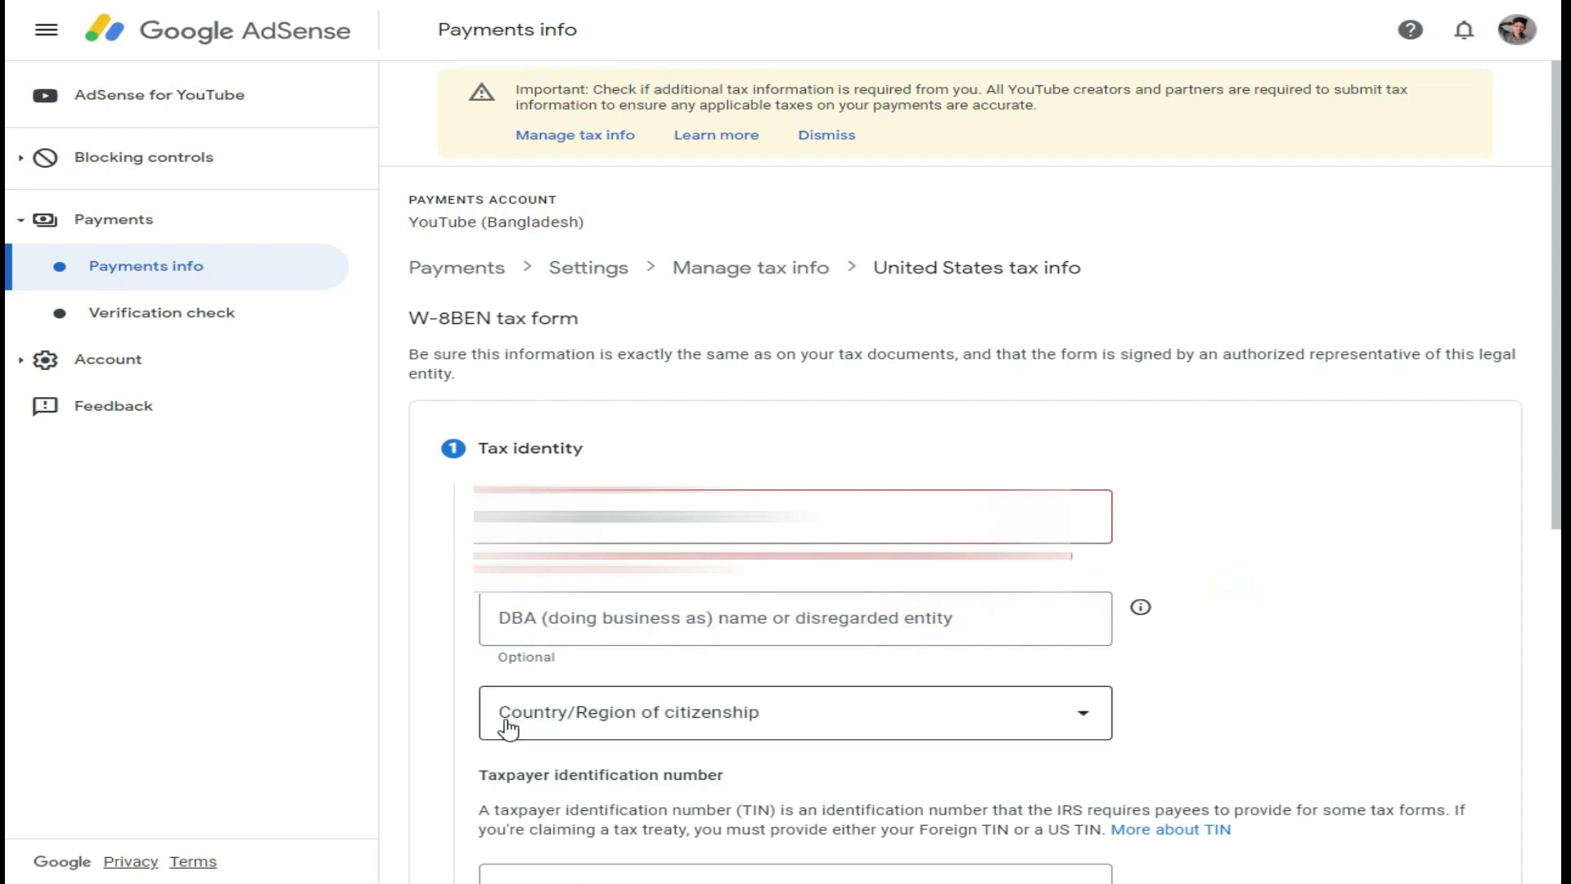
drag(491, 654, 568, 660)
click(567, 659)
click(655, 717)
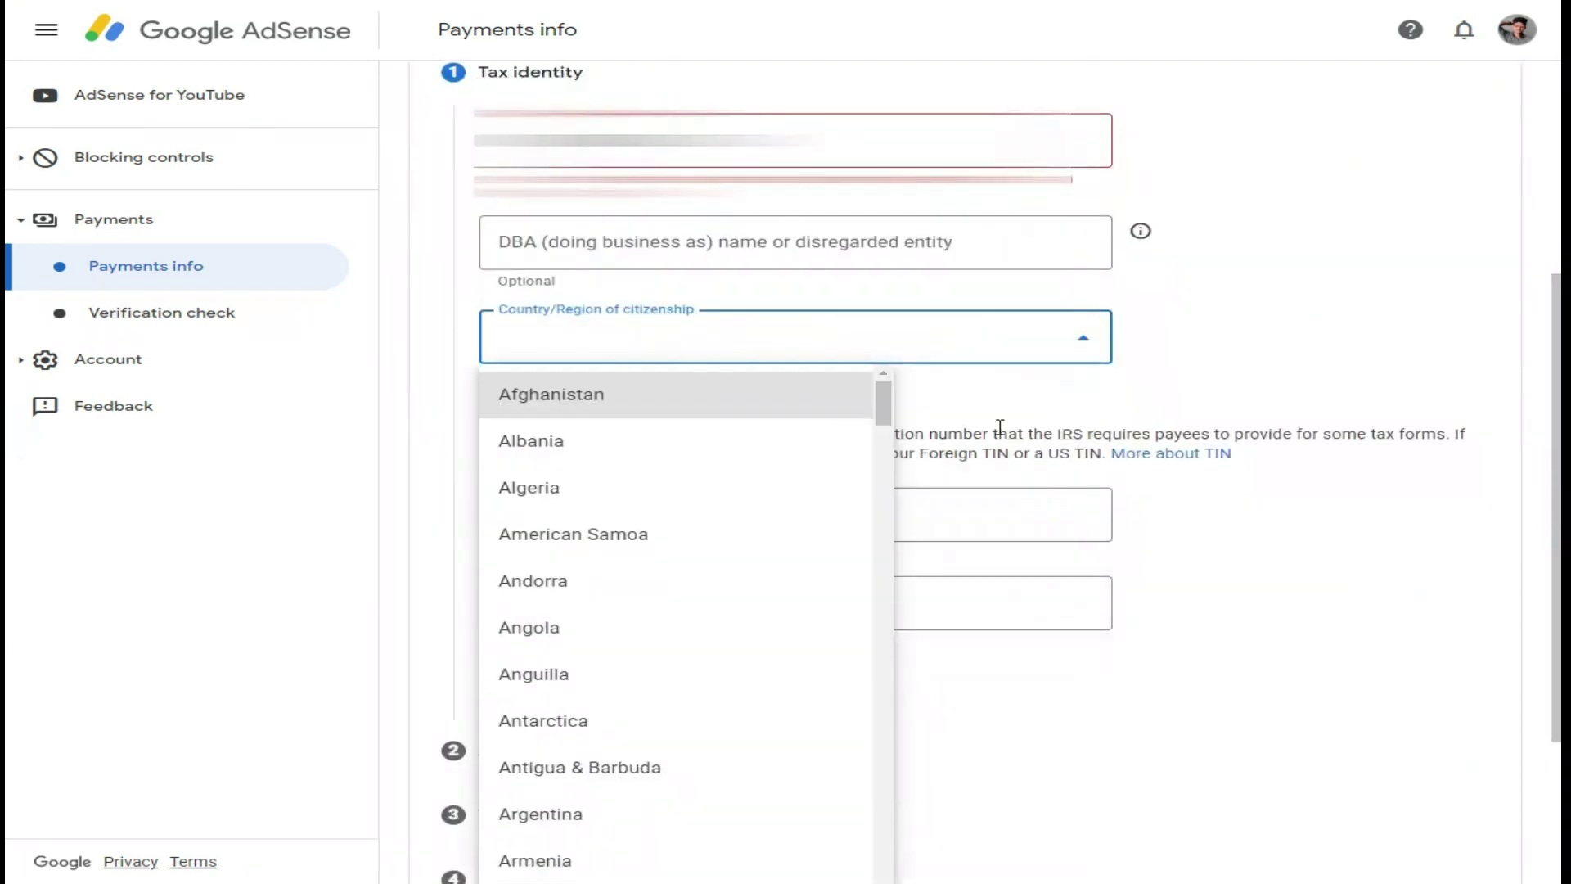
drag(884, 403, 888, 446)
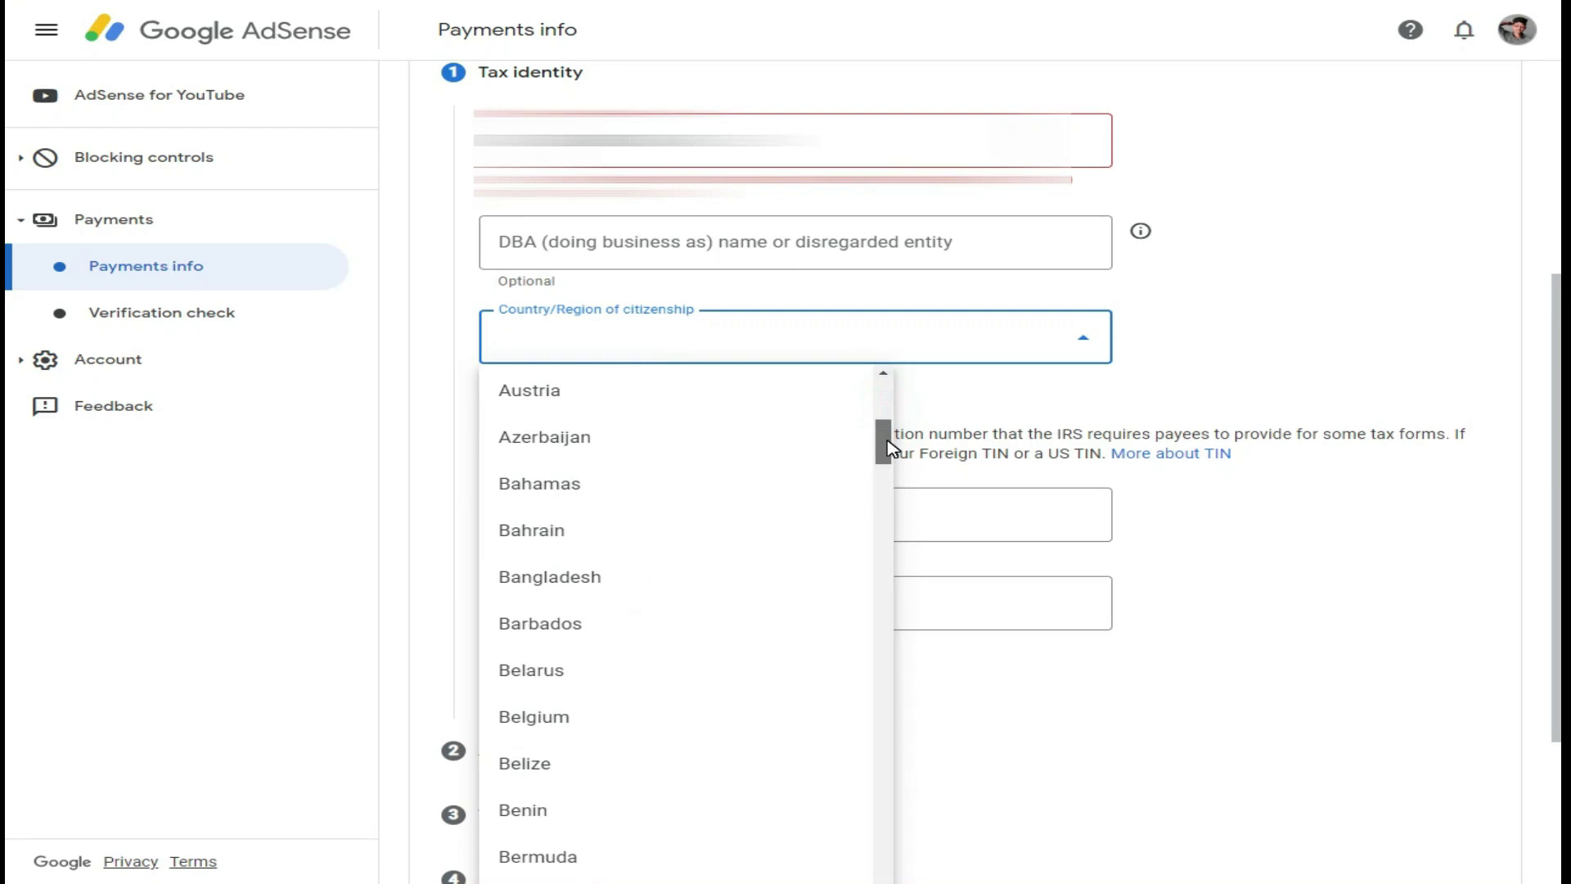
click(561, 577)
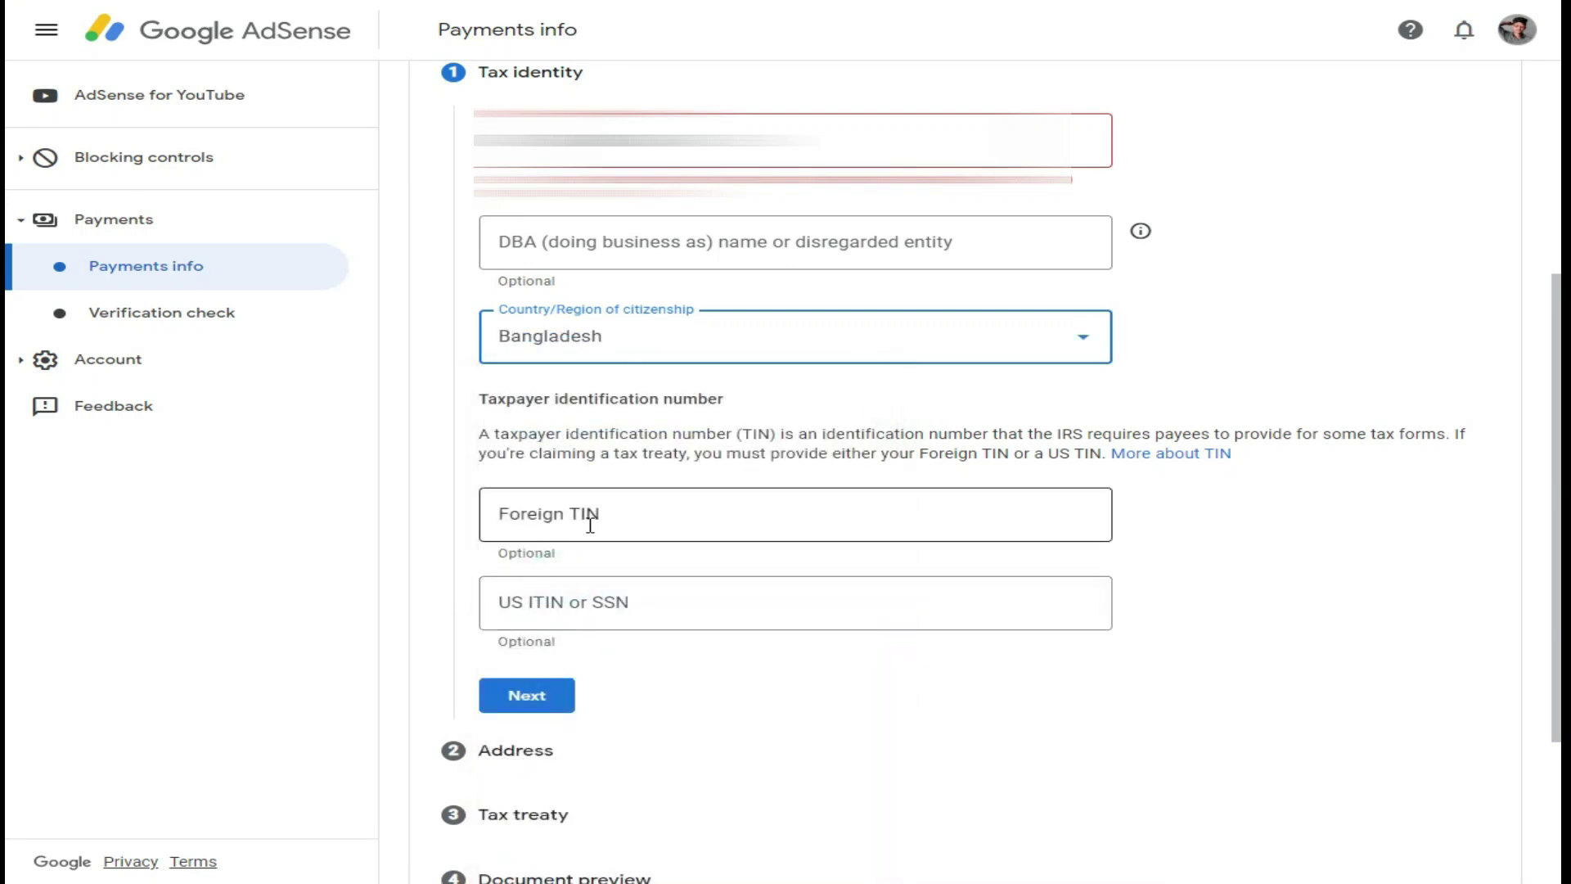
Leave the optional Foreign TIN and US ITIN or SSN blank and continue to the Address section.
click(543, 510)
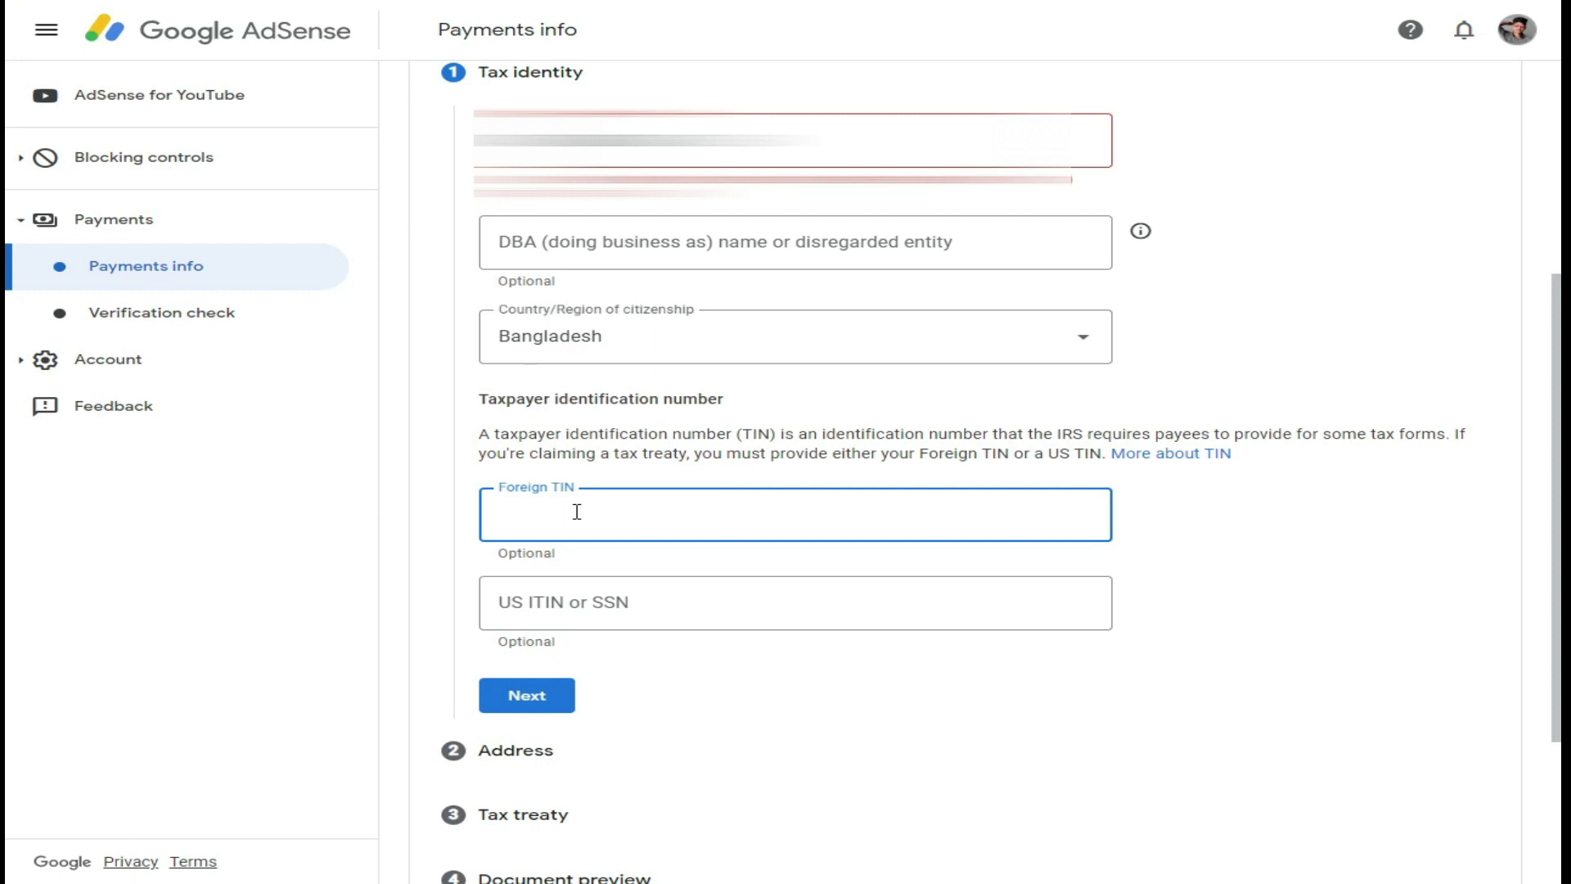
double_click(540, 551)
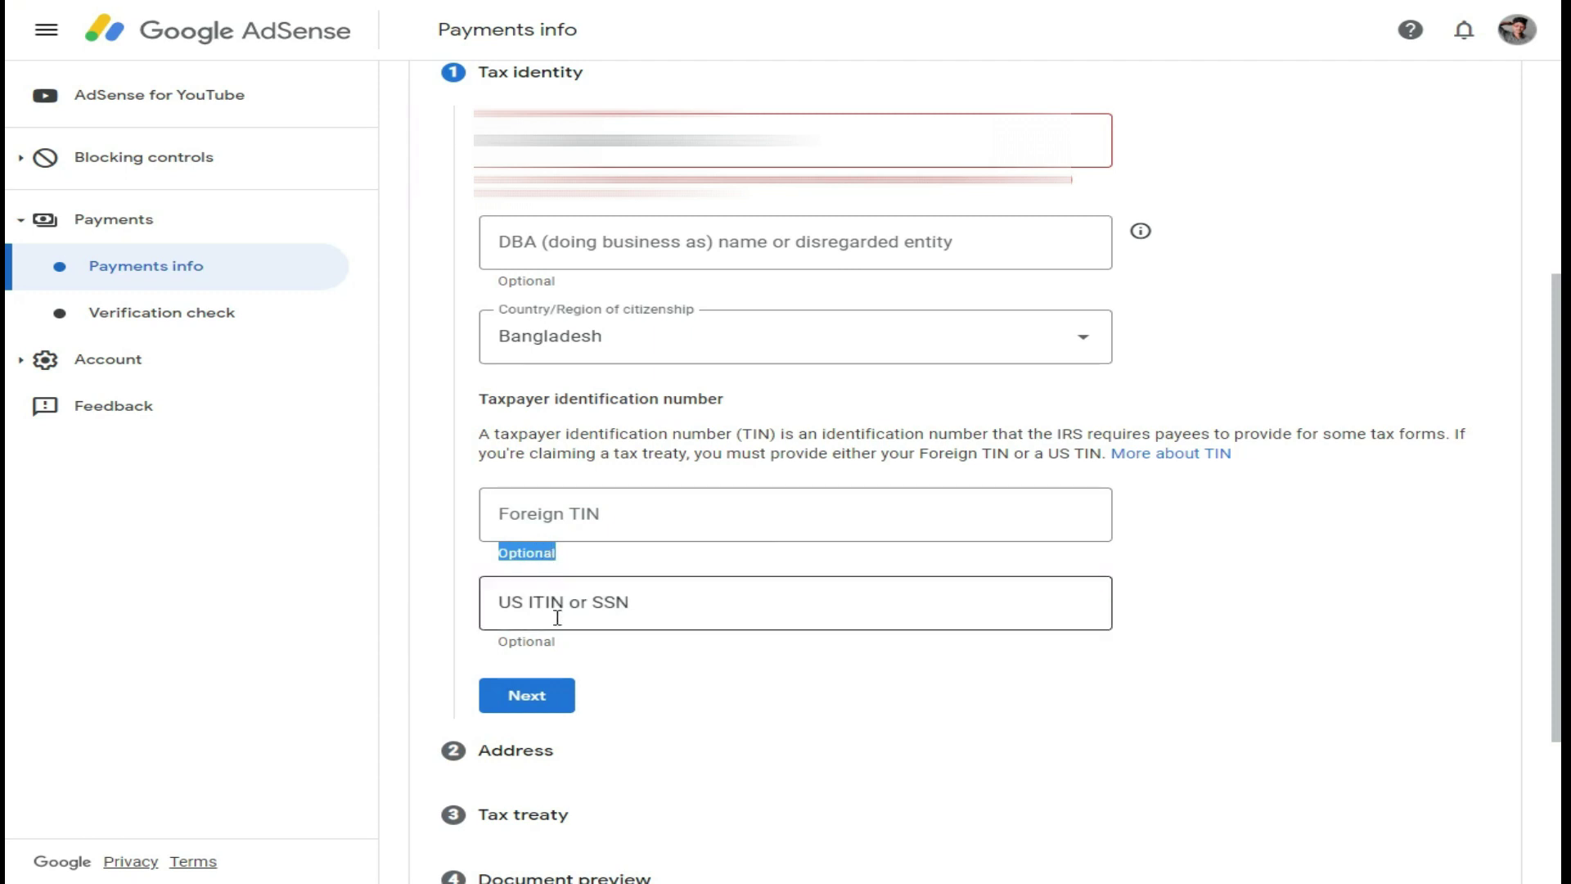
click(515, 602)
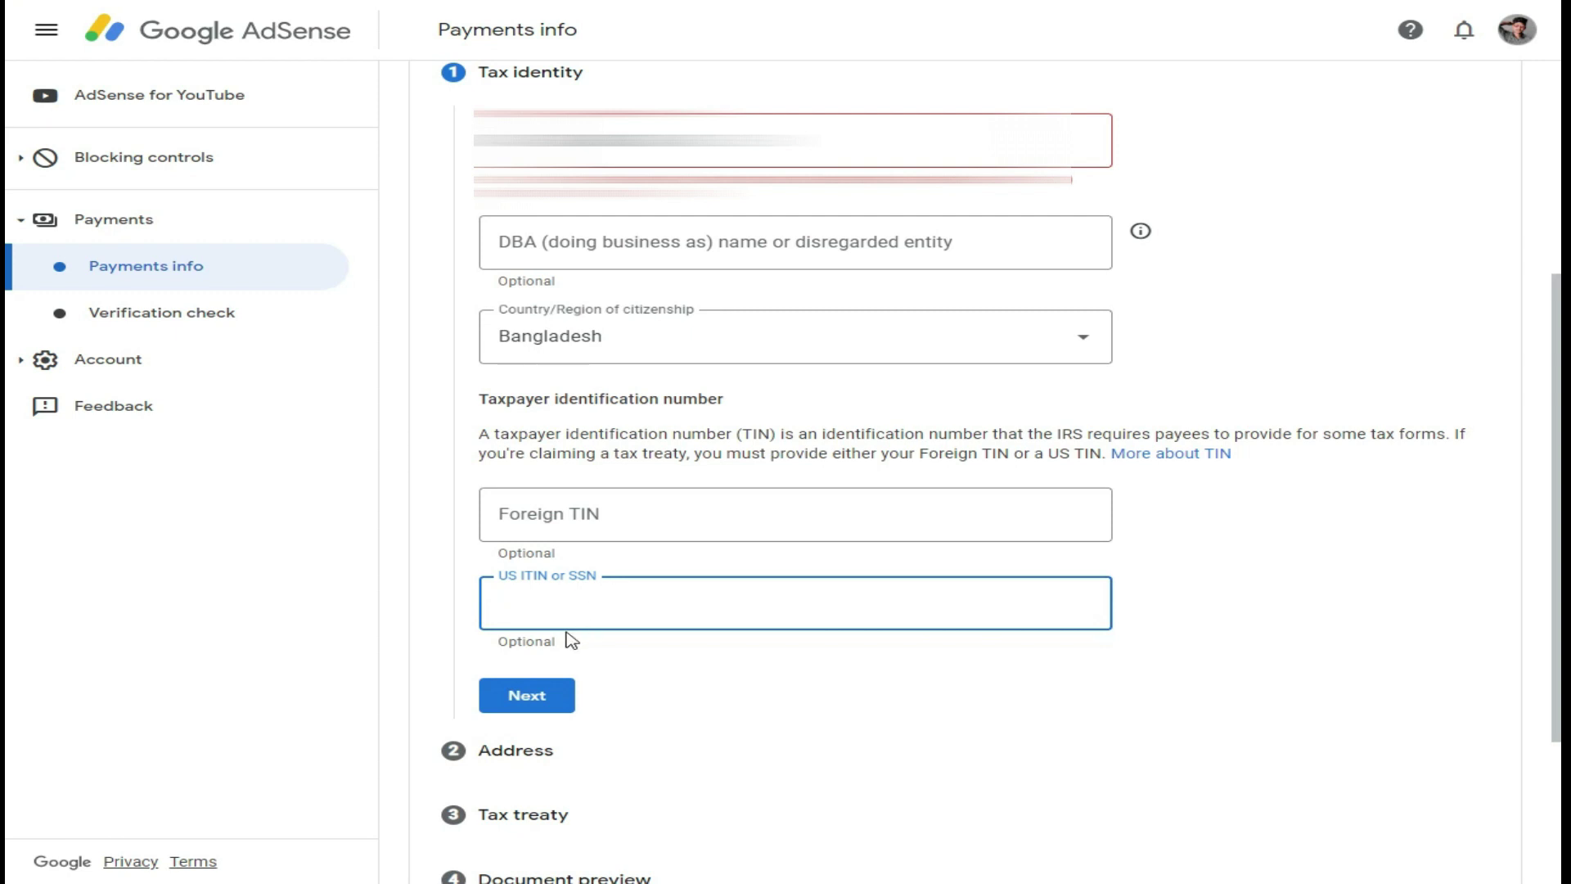
click(527, 642)
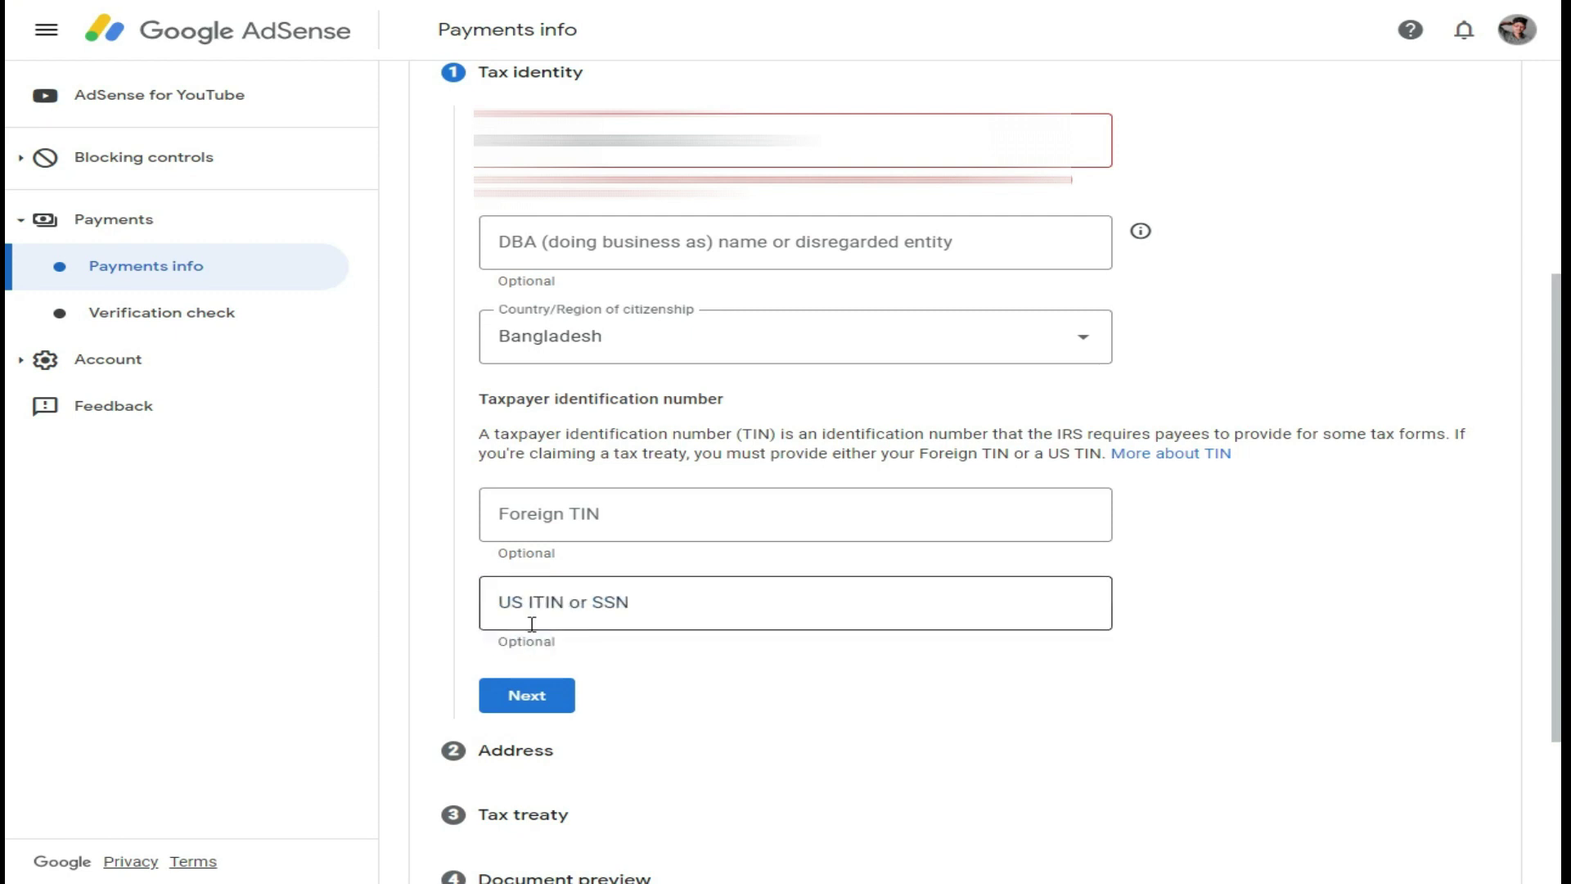
double_click(528, 639)
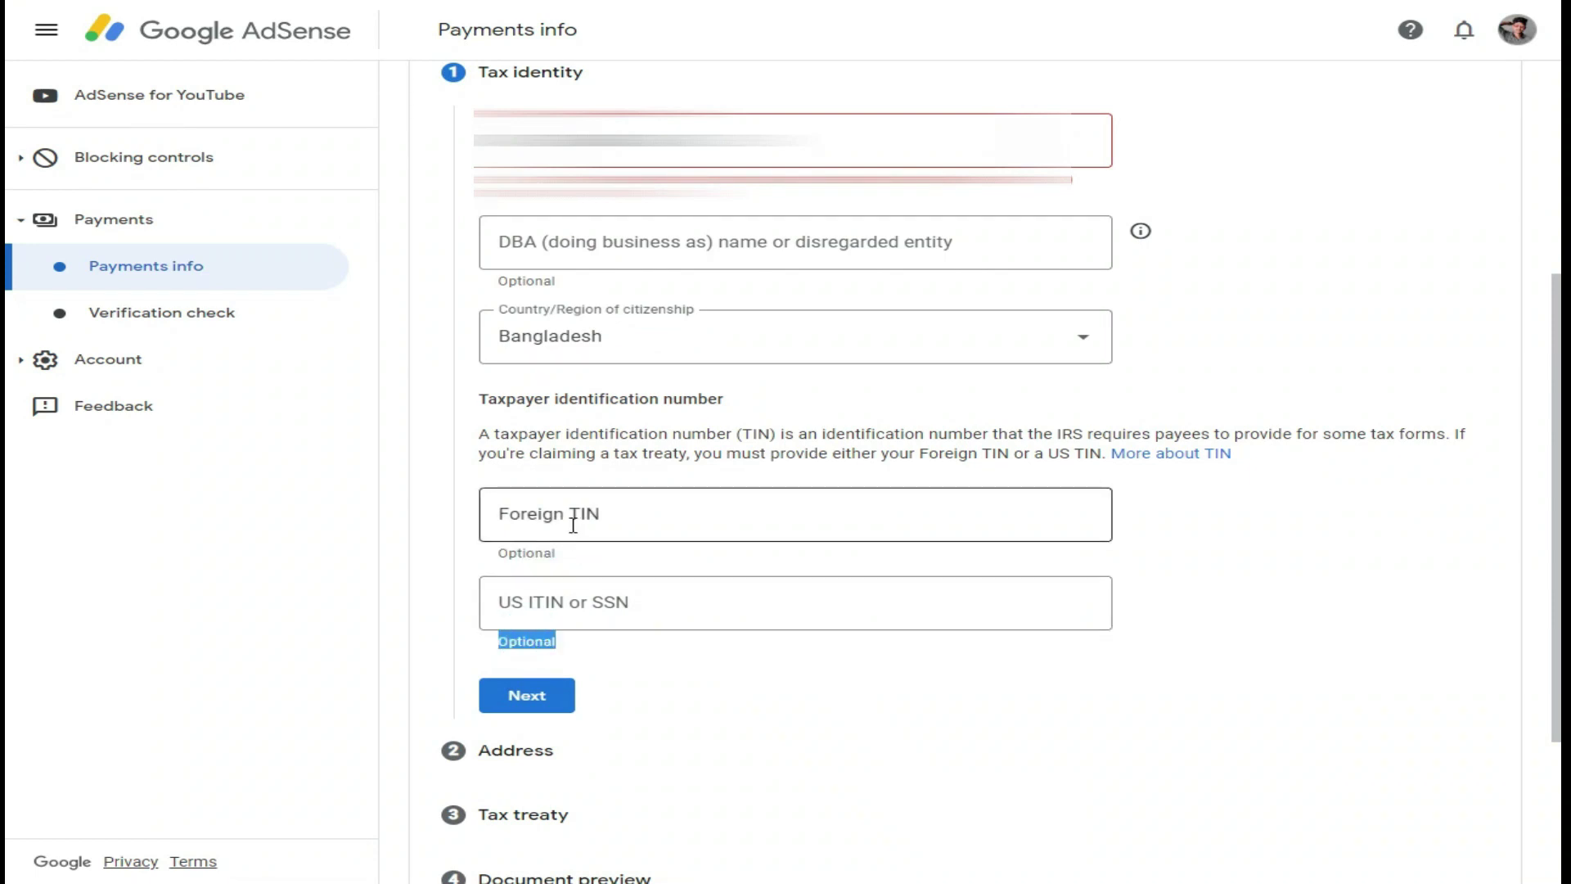
click(539, 701)
click(1424, 404)
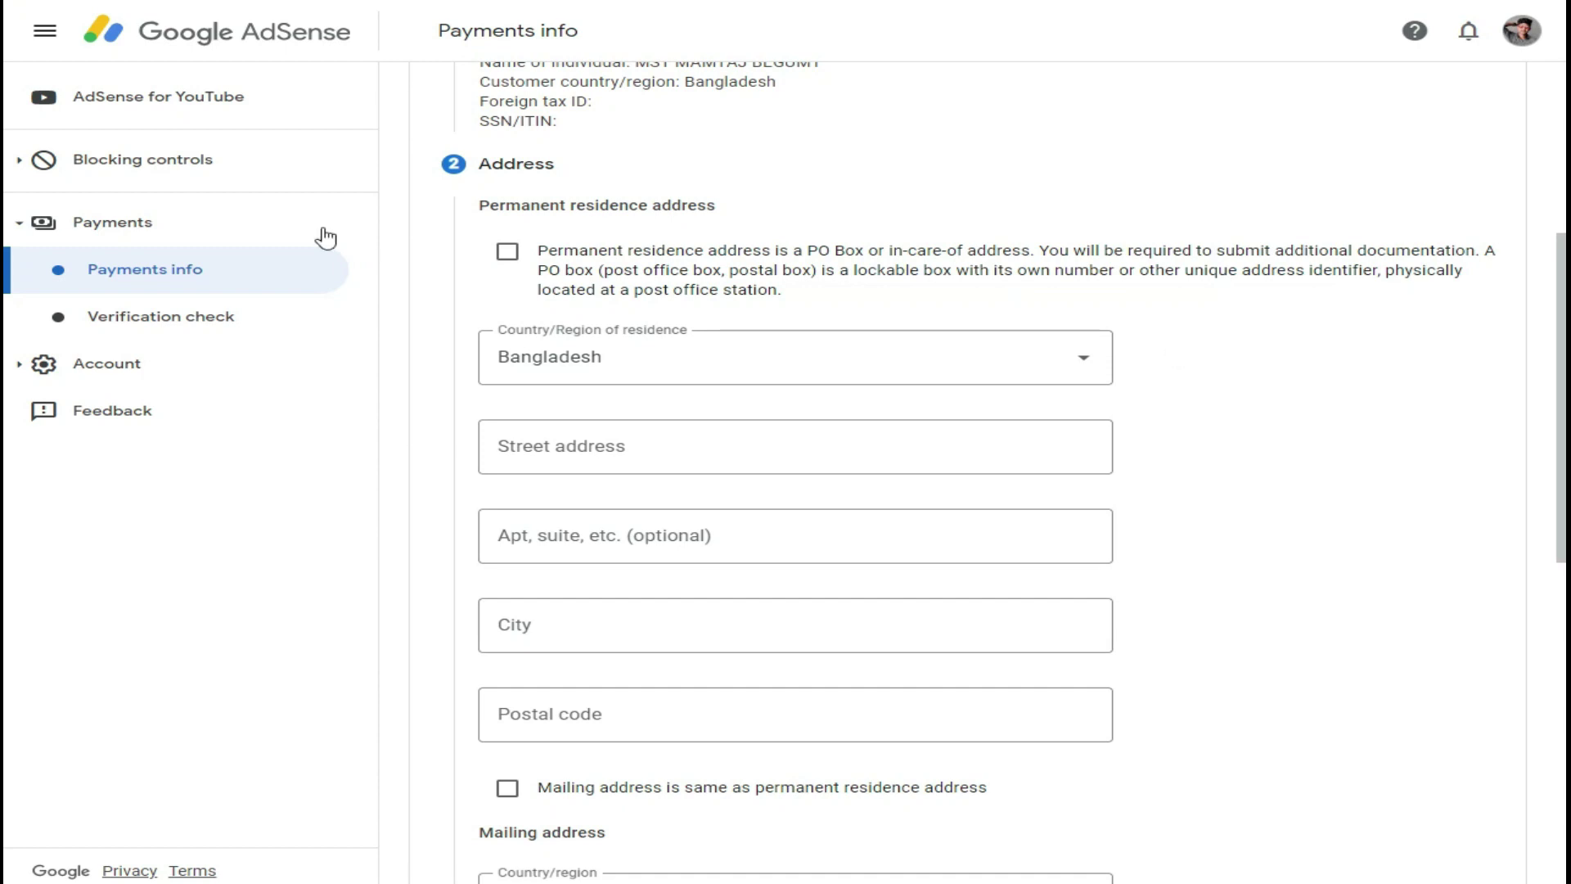
Mark the permanent residence address as a PO Box or in-care-of address, keep Bangladesh as country/region, and fill in the street address, city and postal code.
click(507, 252)
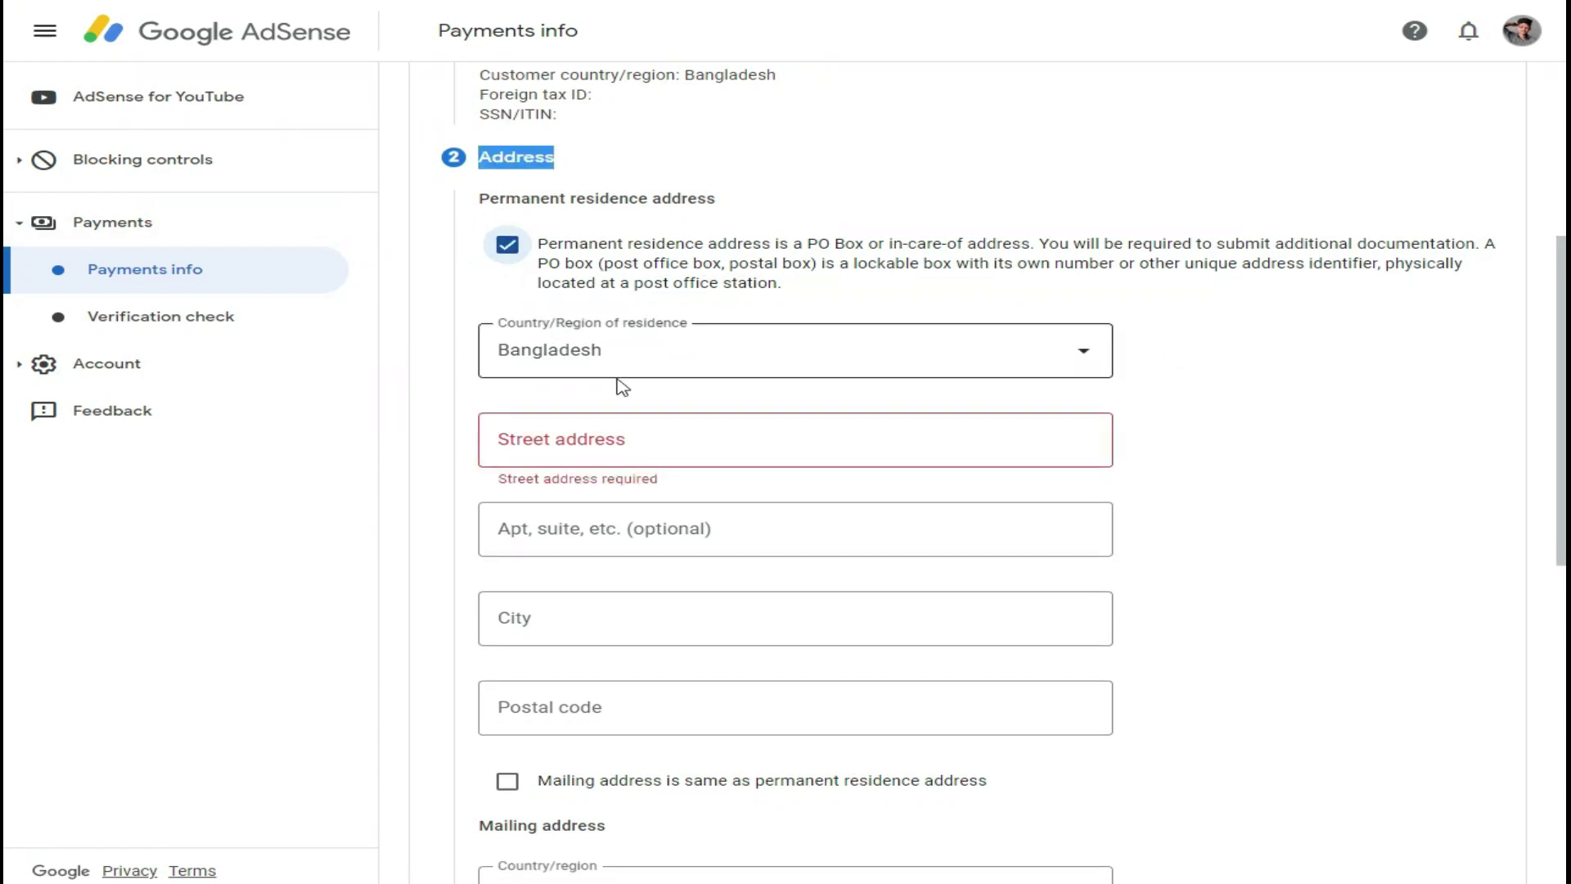
click(528, 352)
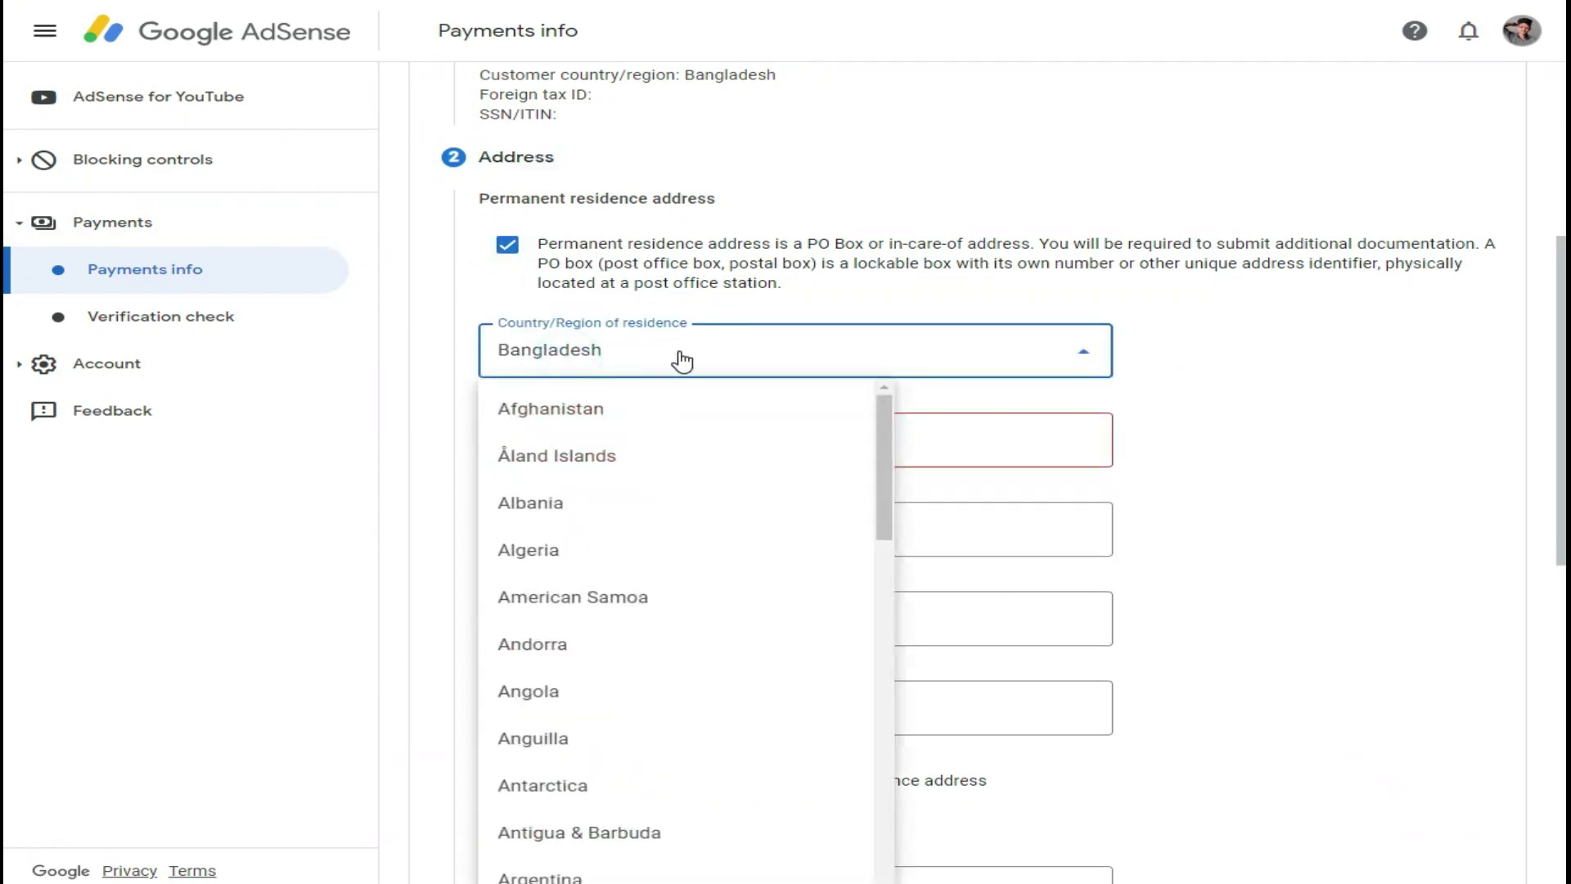
click(1294, 396)
click(585, 441)
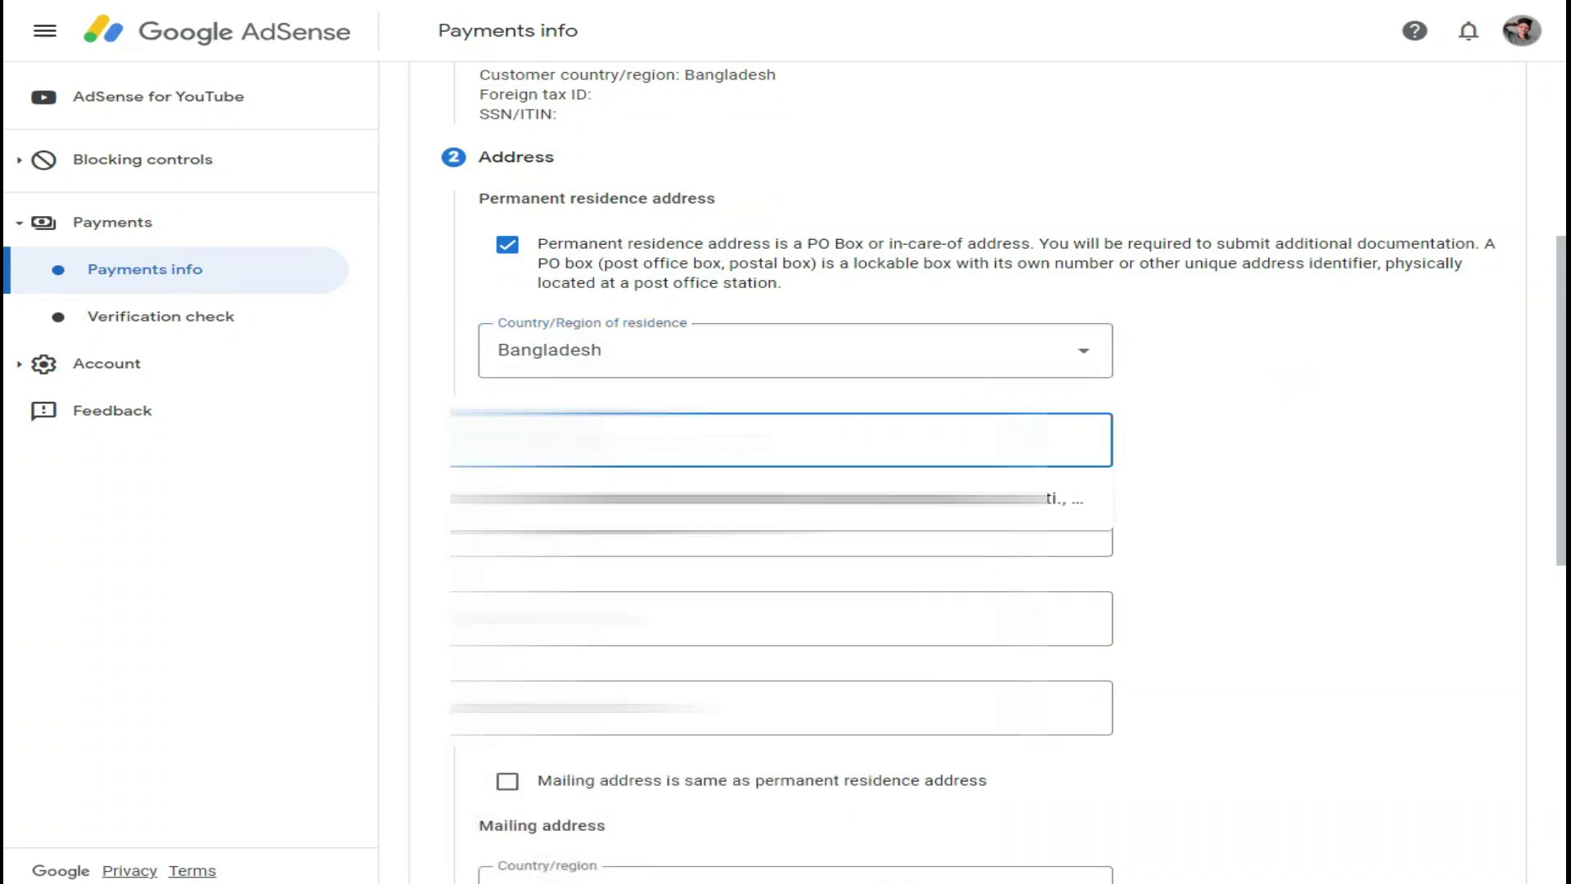
key(Return)
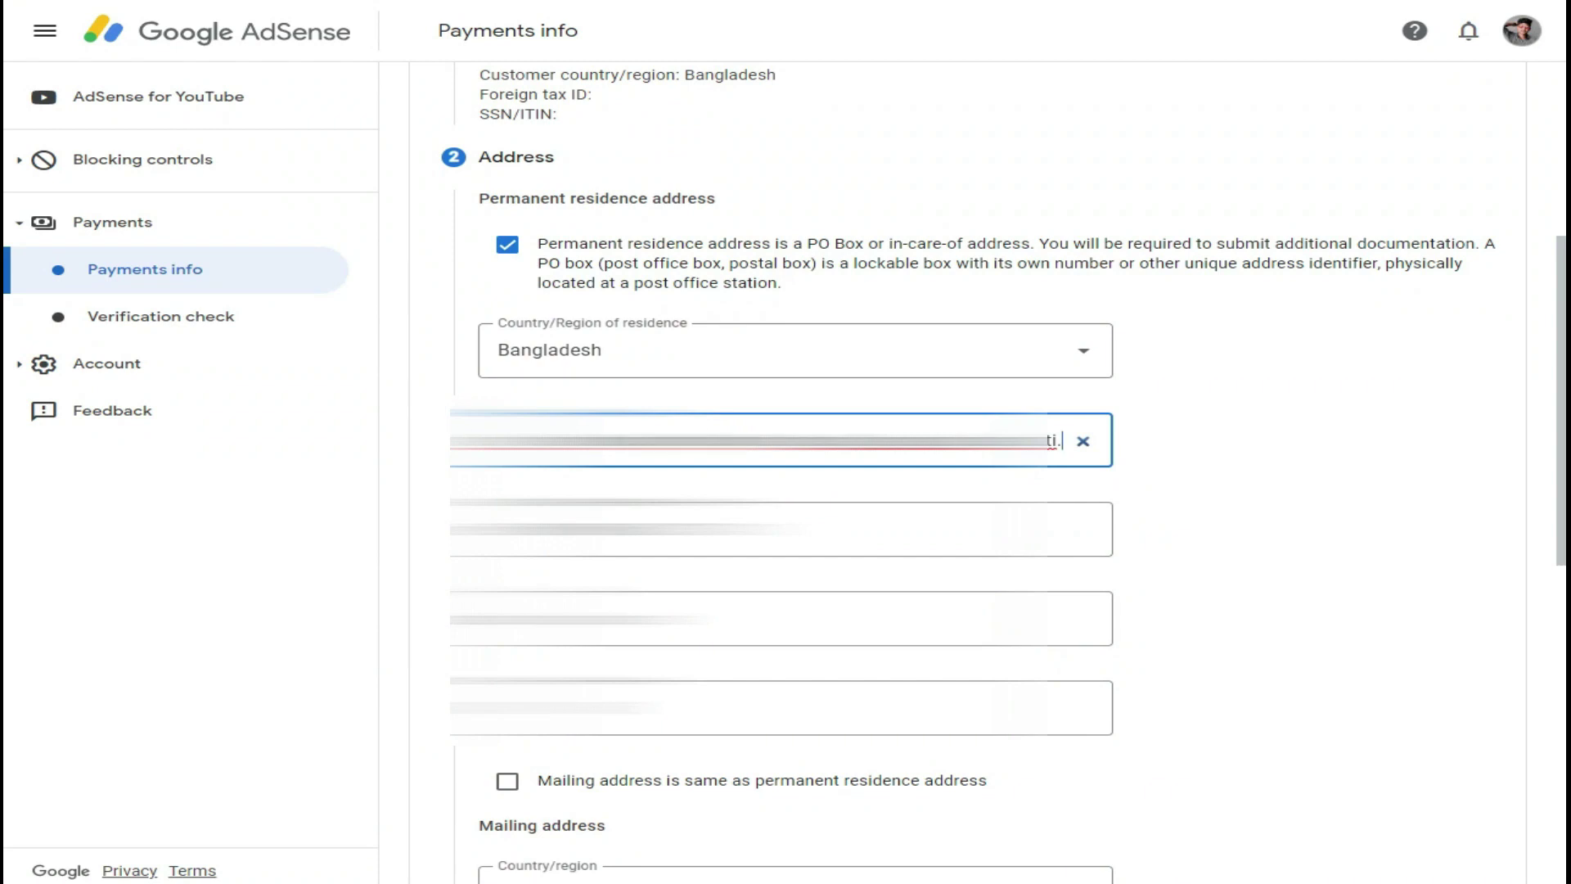
click(1133, 572)
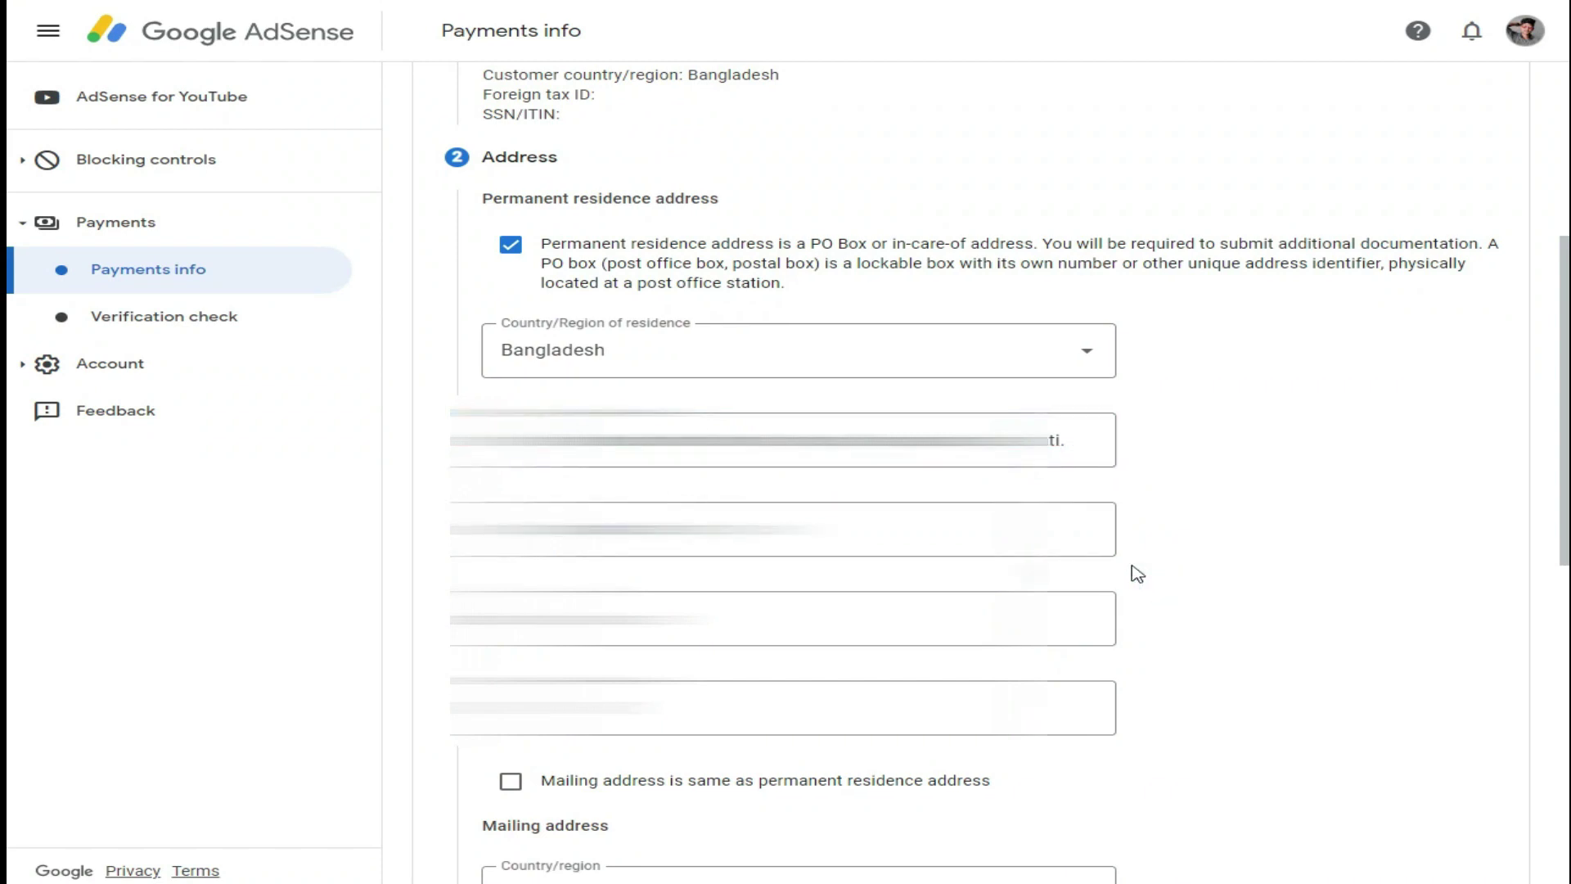
Set the mailing address to be the same as the permanent residence address and continue to the Tax treaty section.
scroll(10, 450, down, 3)
scroll(9, 451, down, 1)
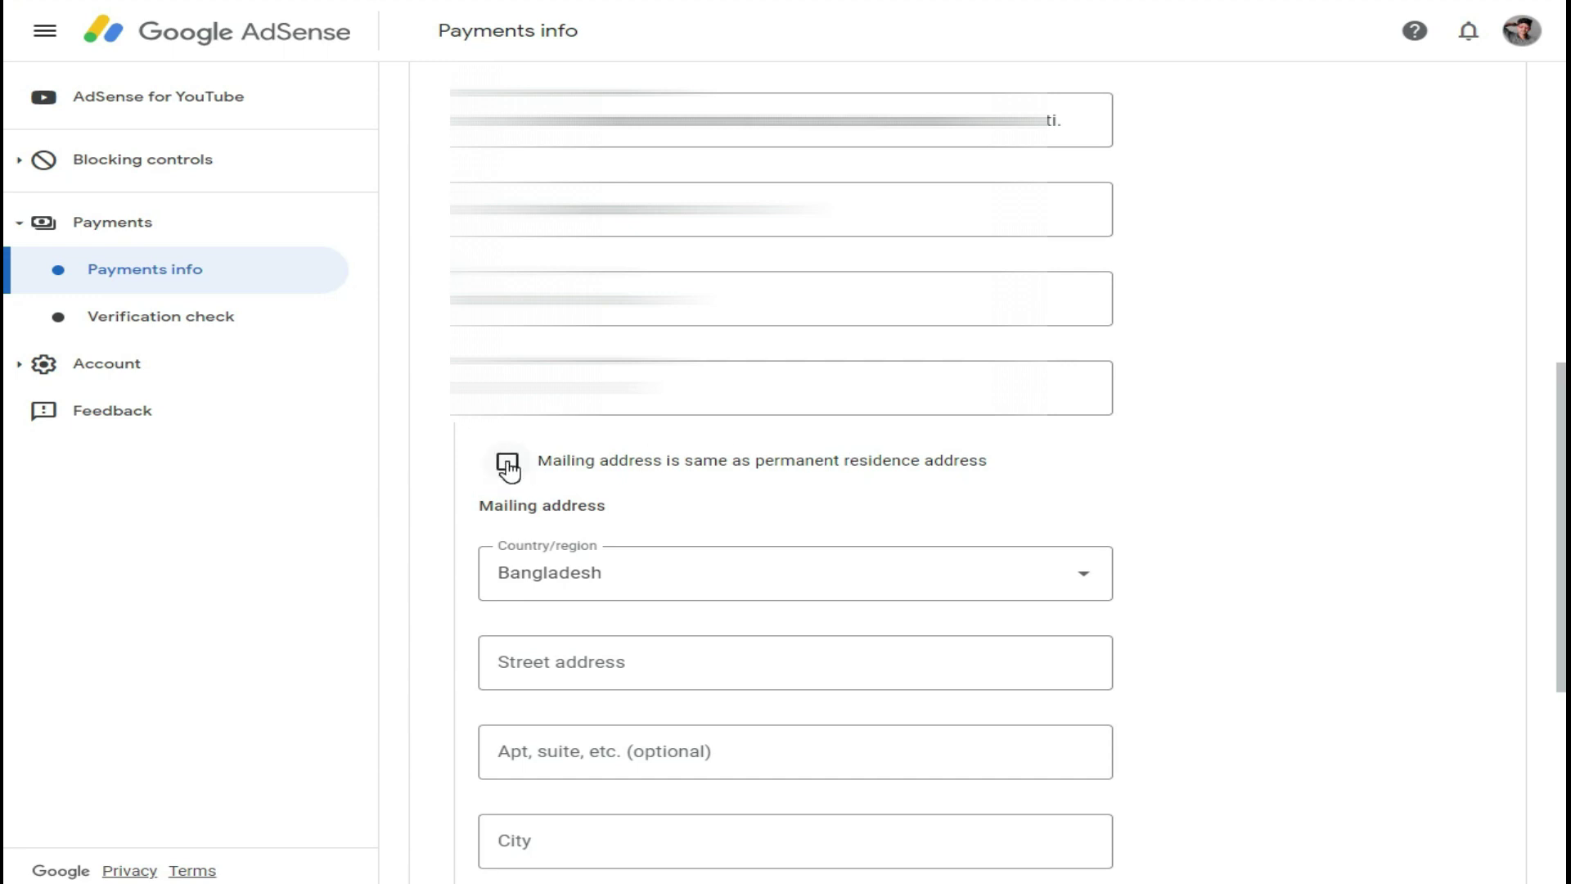
scroll(667, 567, down, 2)
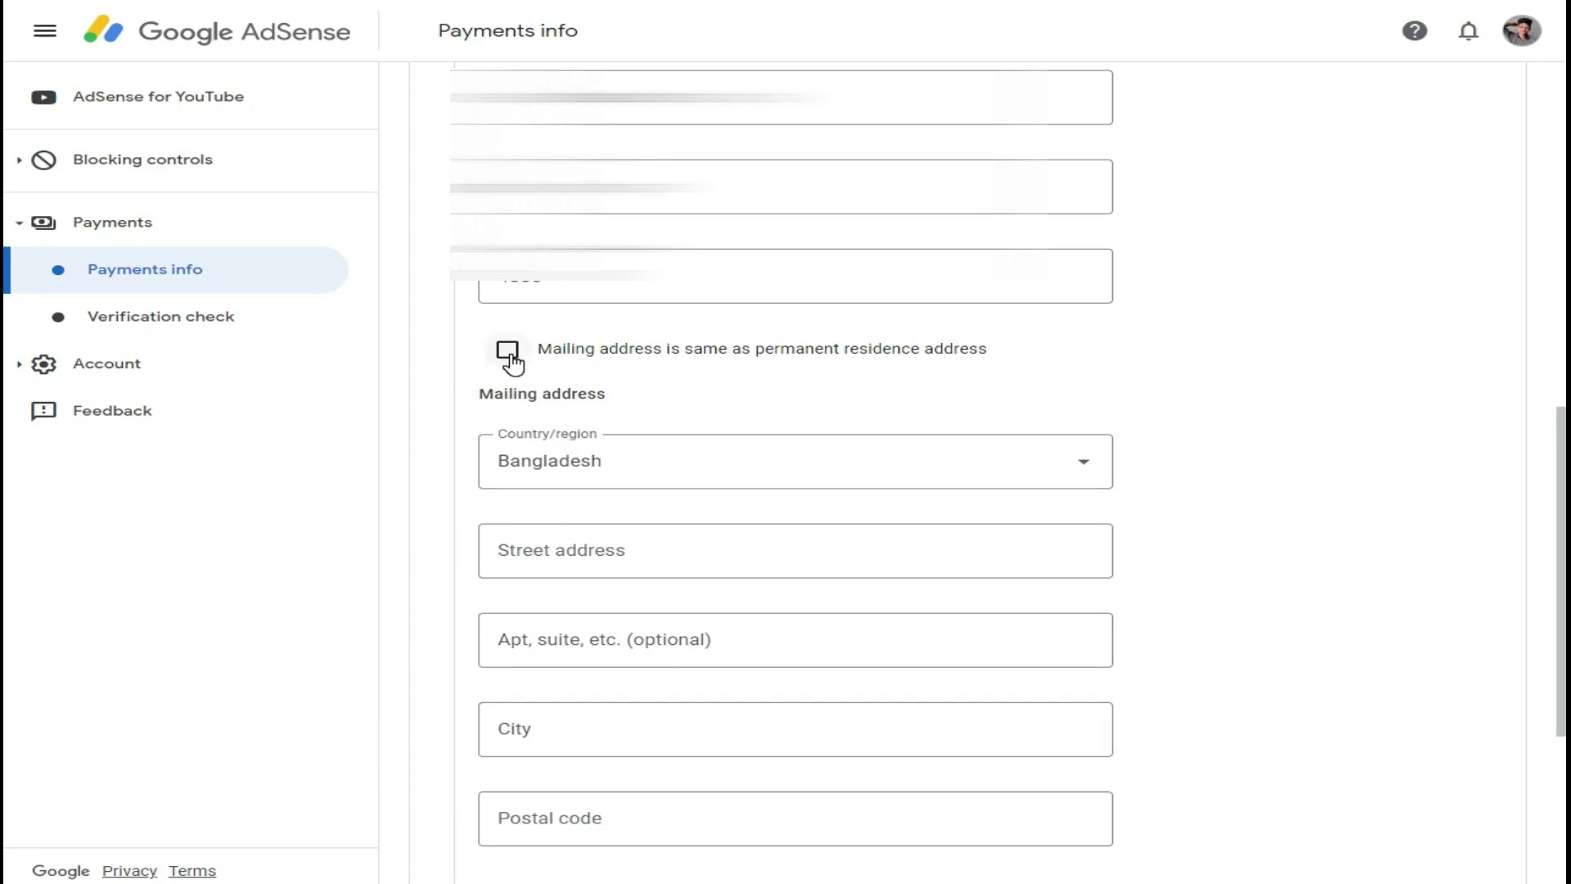
click(508, 352)
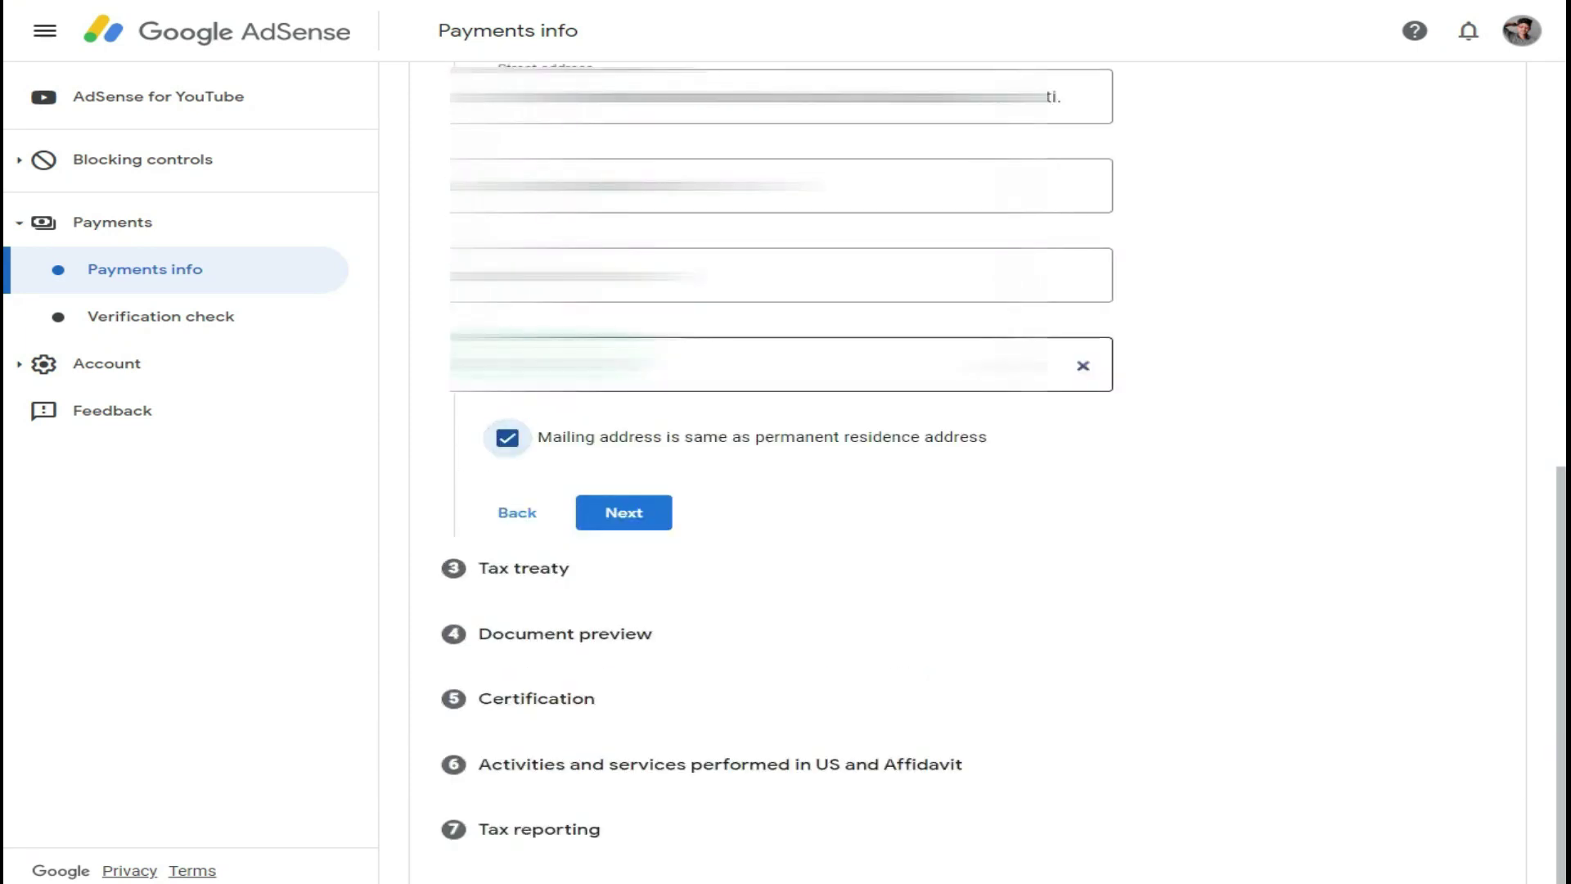
click(646, 516)
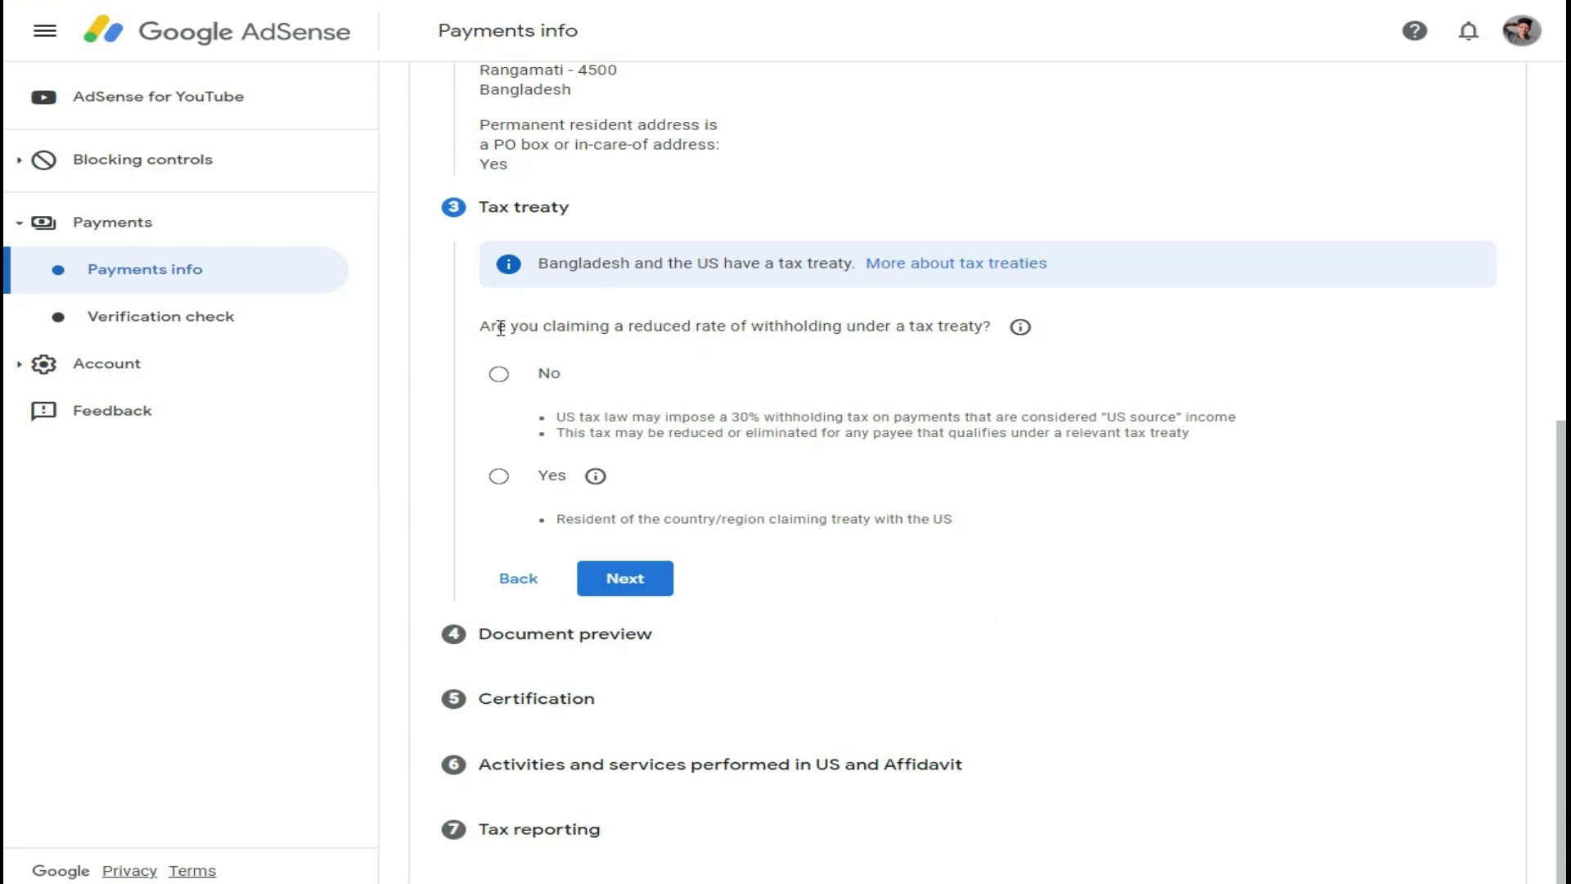
Answer Yes to claiming a reduced rate of withholding under a tax treaty.
drag(548, 264, 856, 268)
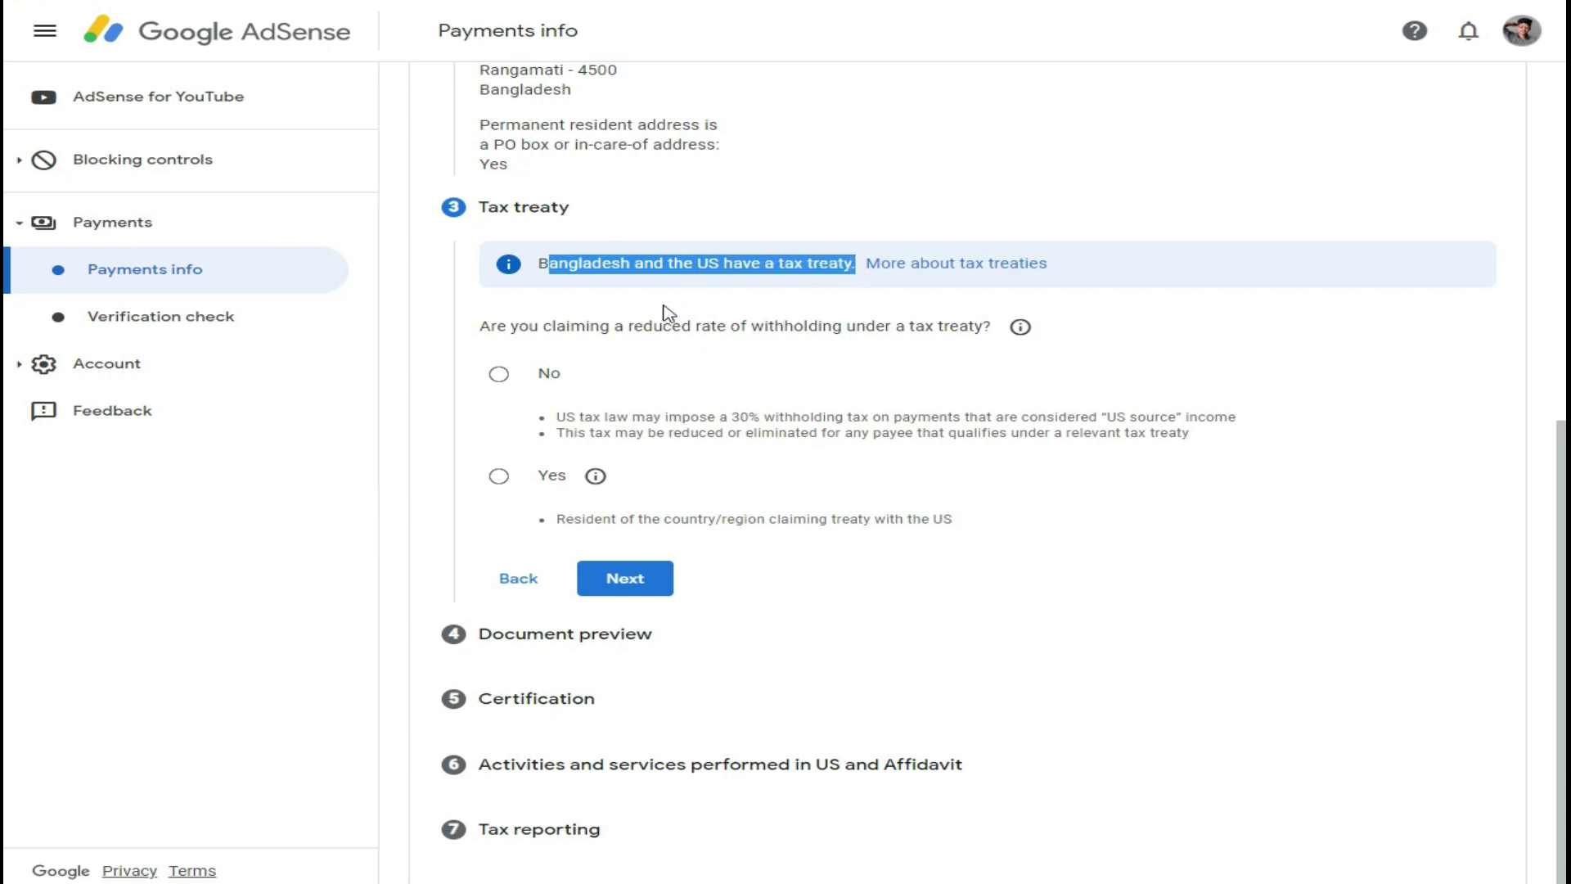
click(612, 326)
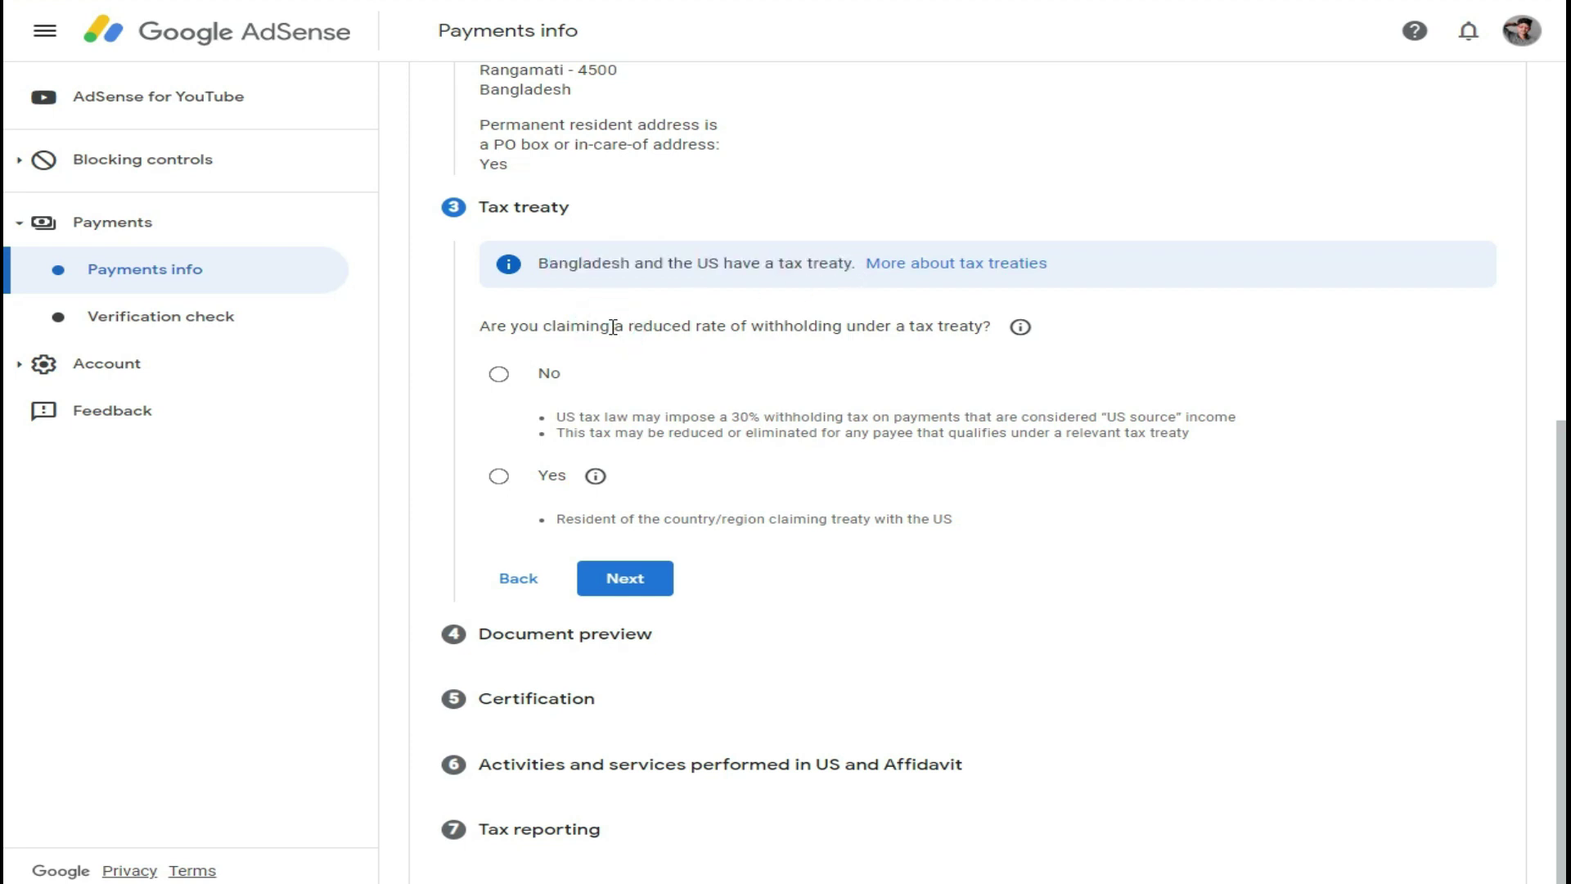
click(500, 476)
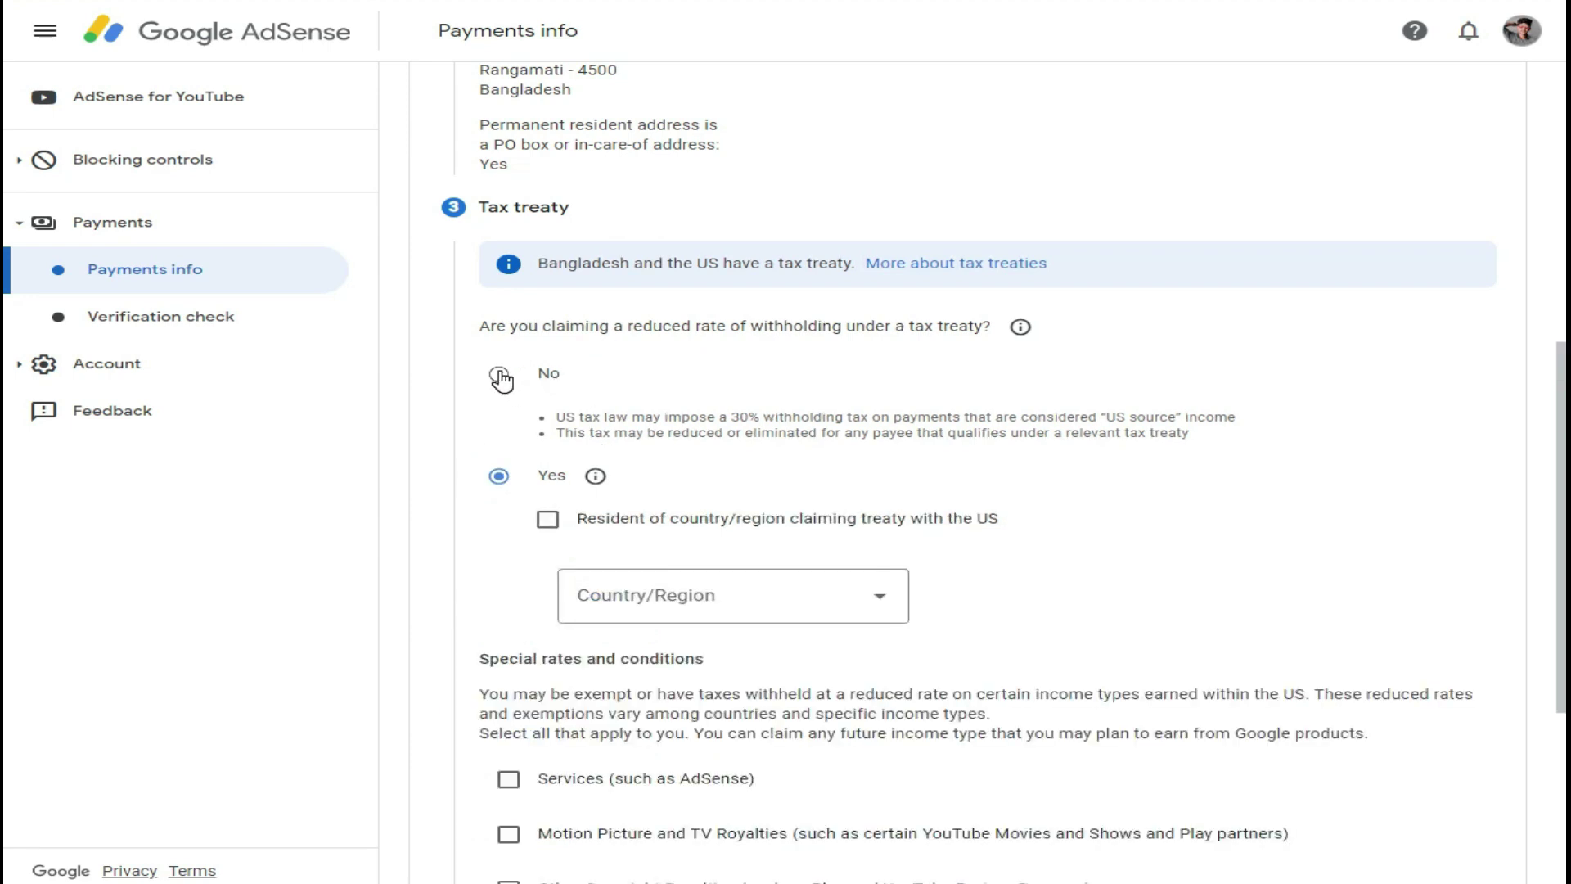
click(499, 376)
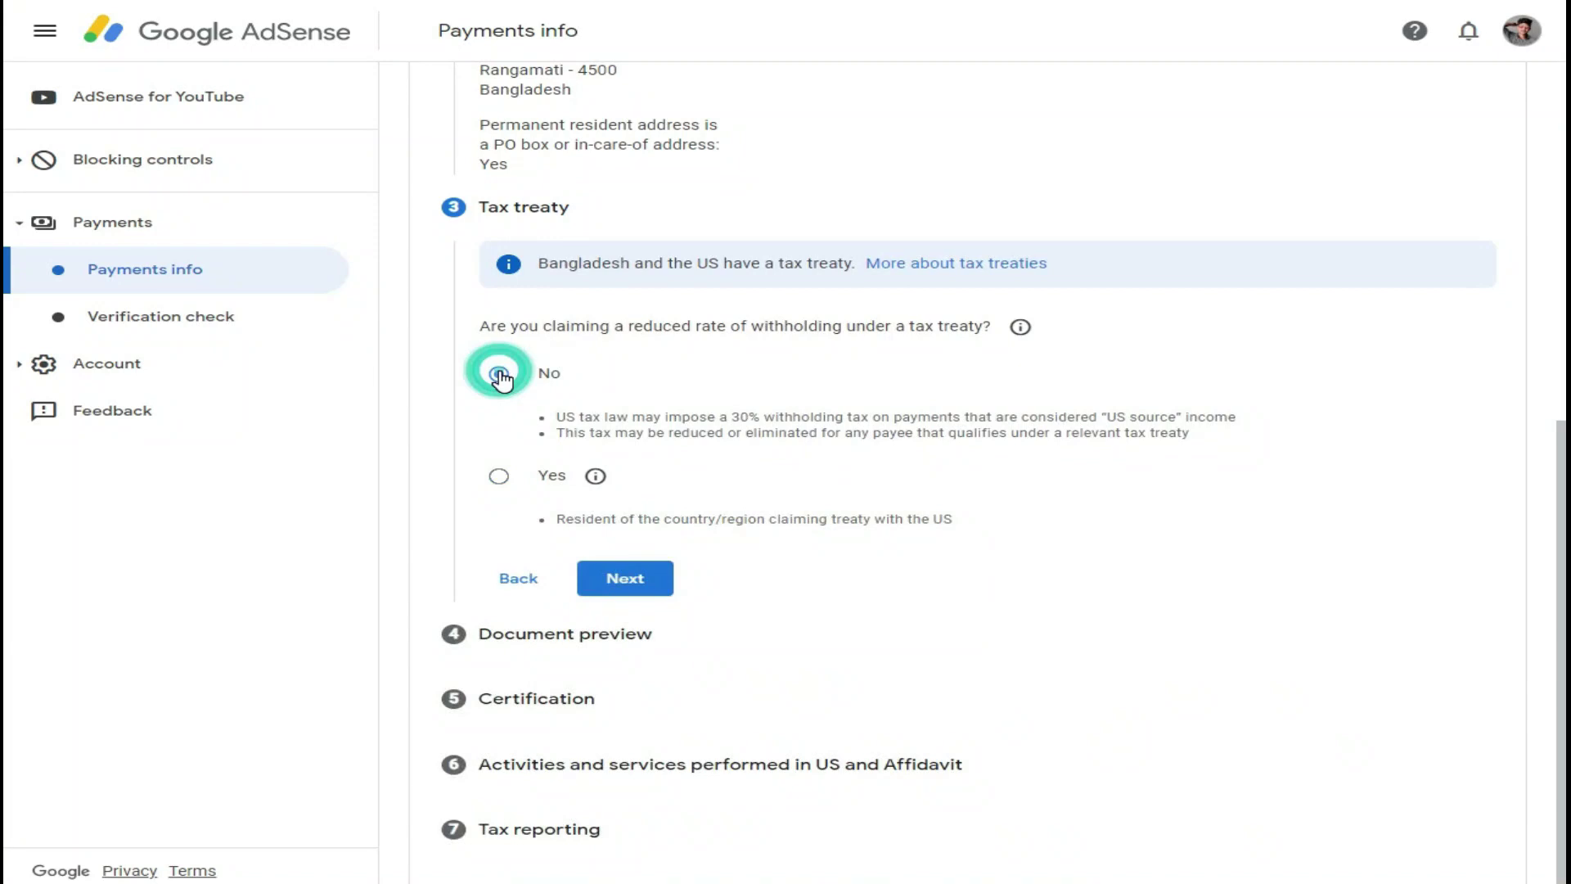
click(499, 478)
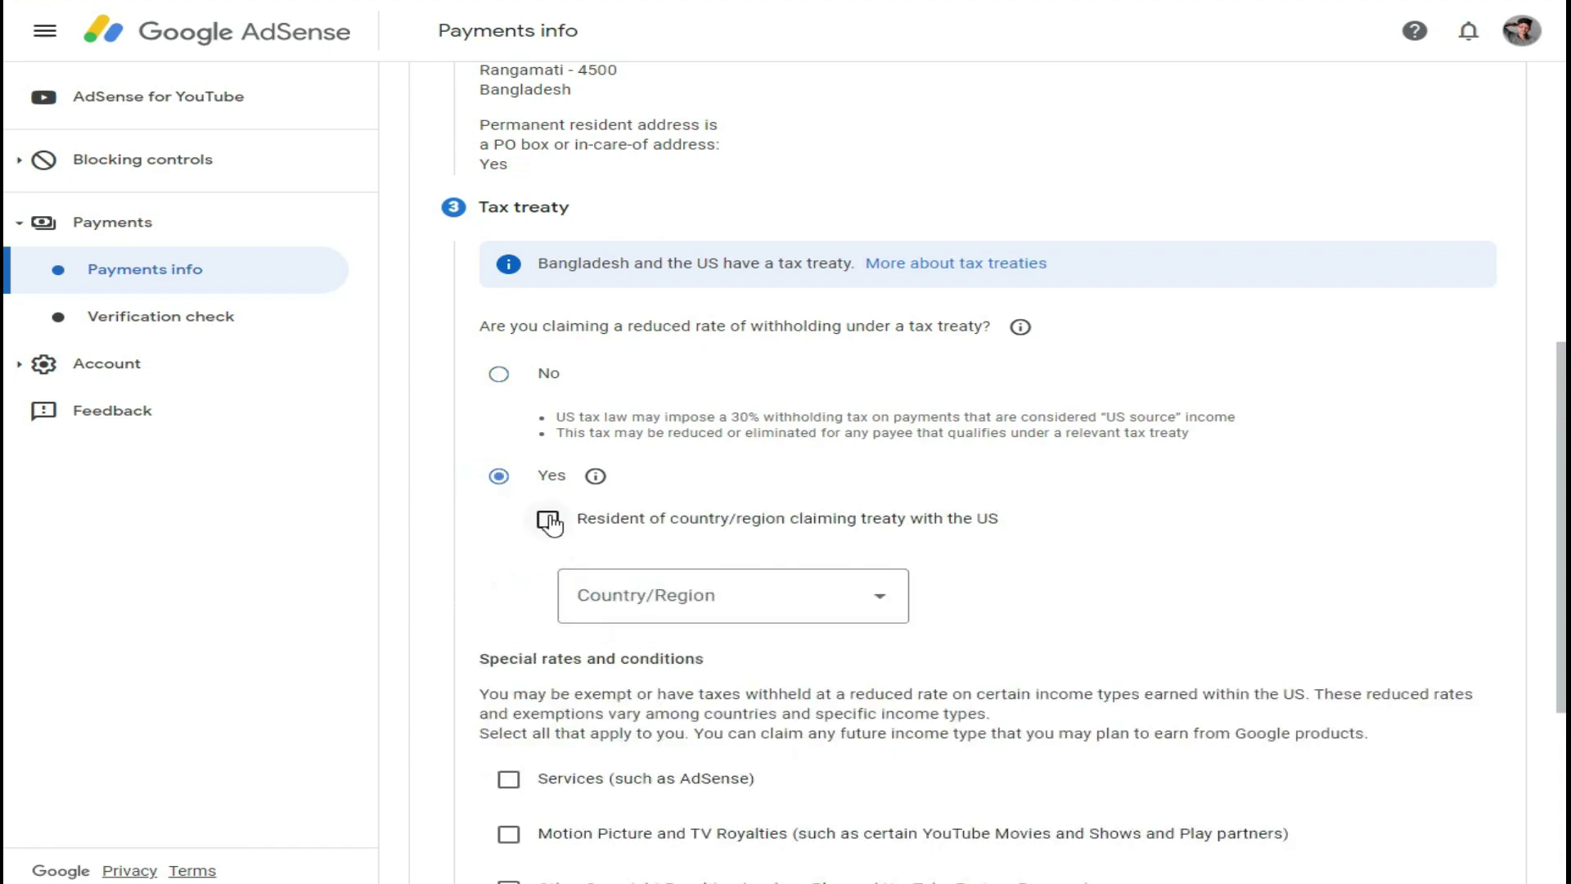
Declare residency in a country/region claiming a treaty with the US and set that country/region to Bangladesh.
click(549, 522)
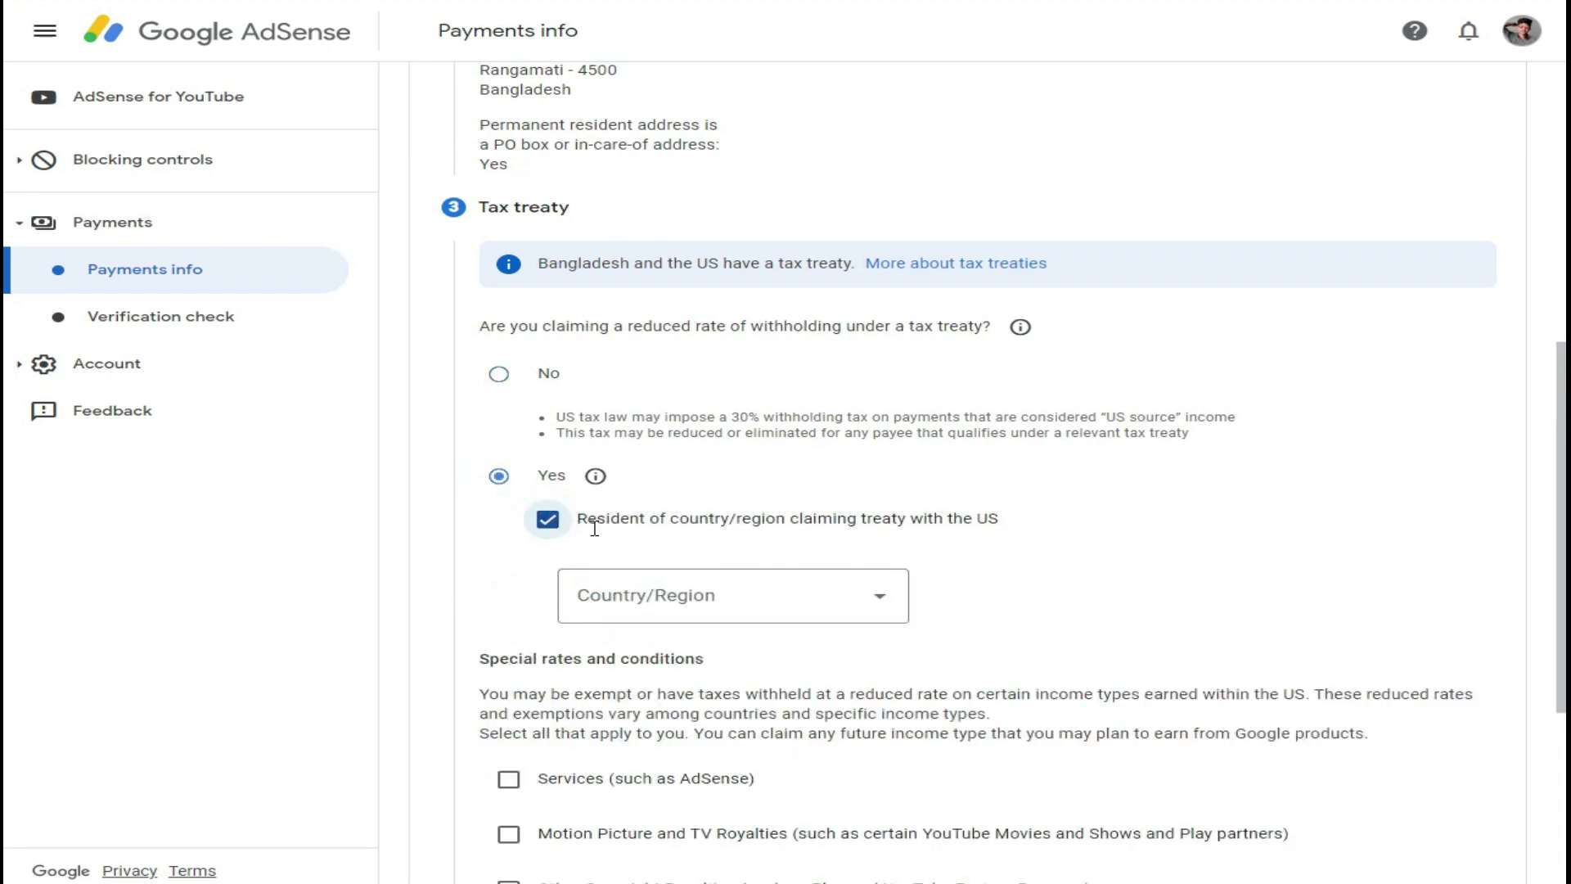
click(663, 604)
drag(814, 169, 816, 29)
scroll(846, 288, up, 3)
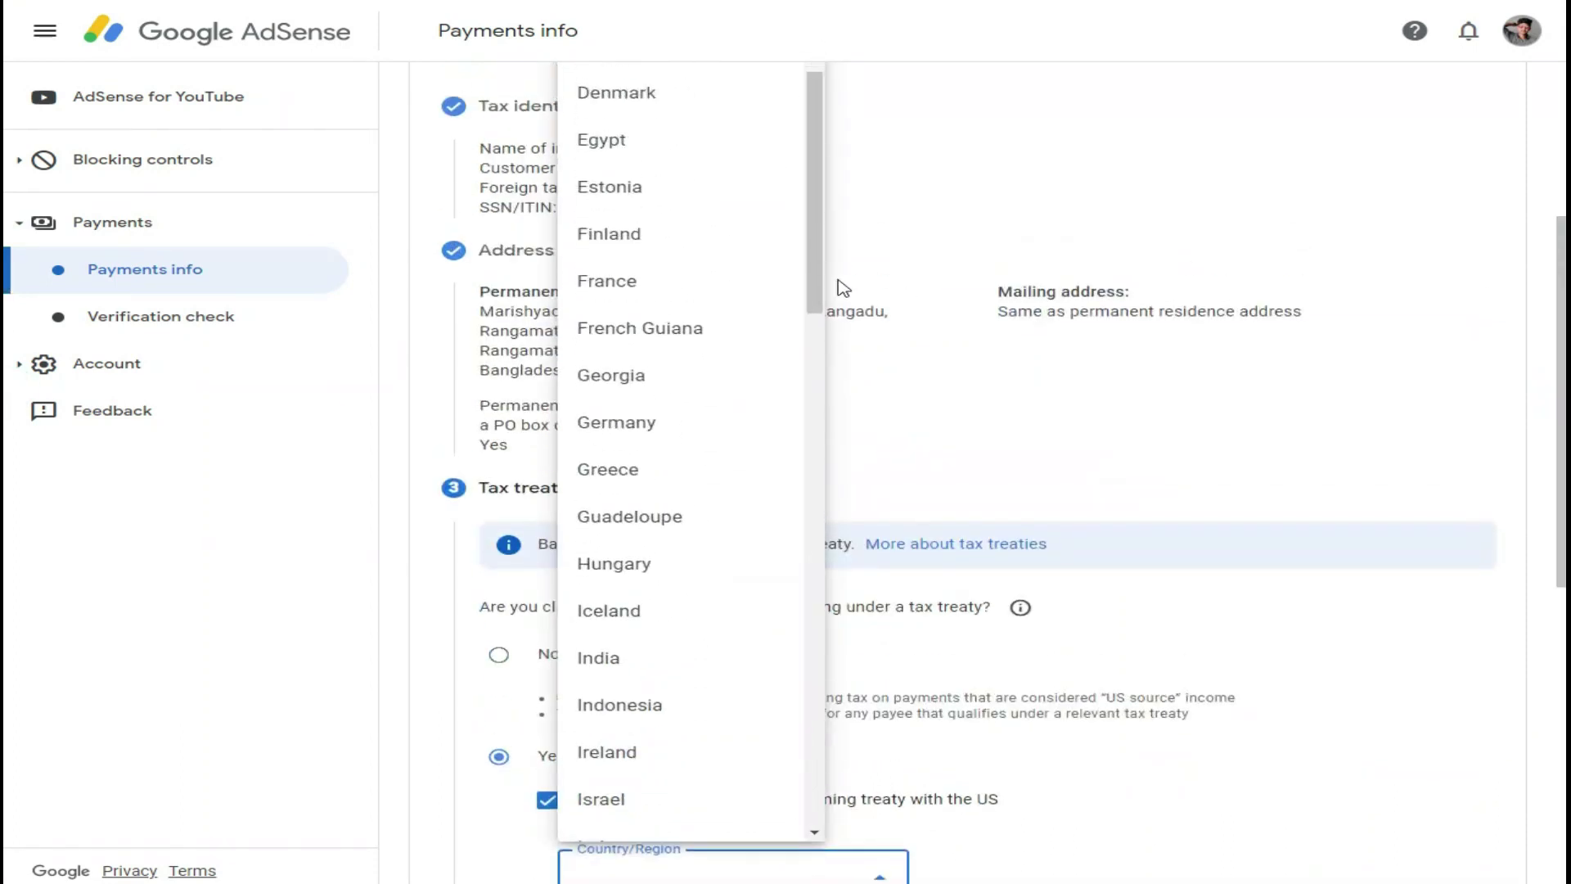
drag(814, 213, 822, 115)
click(699, 130)
Claim Services (such as AdSense) under Article 7 and paragraph 1 at the 0% reduced rate, and tick its tax resident declaration.
scroll(826, 540, down, 5)
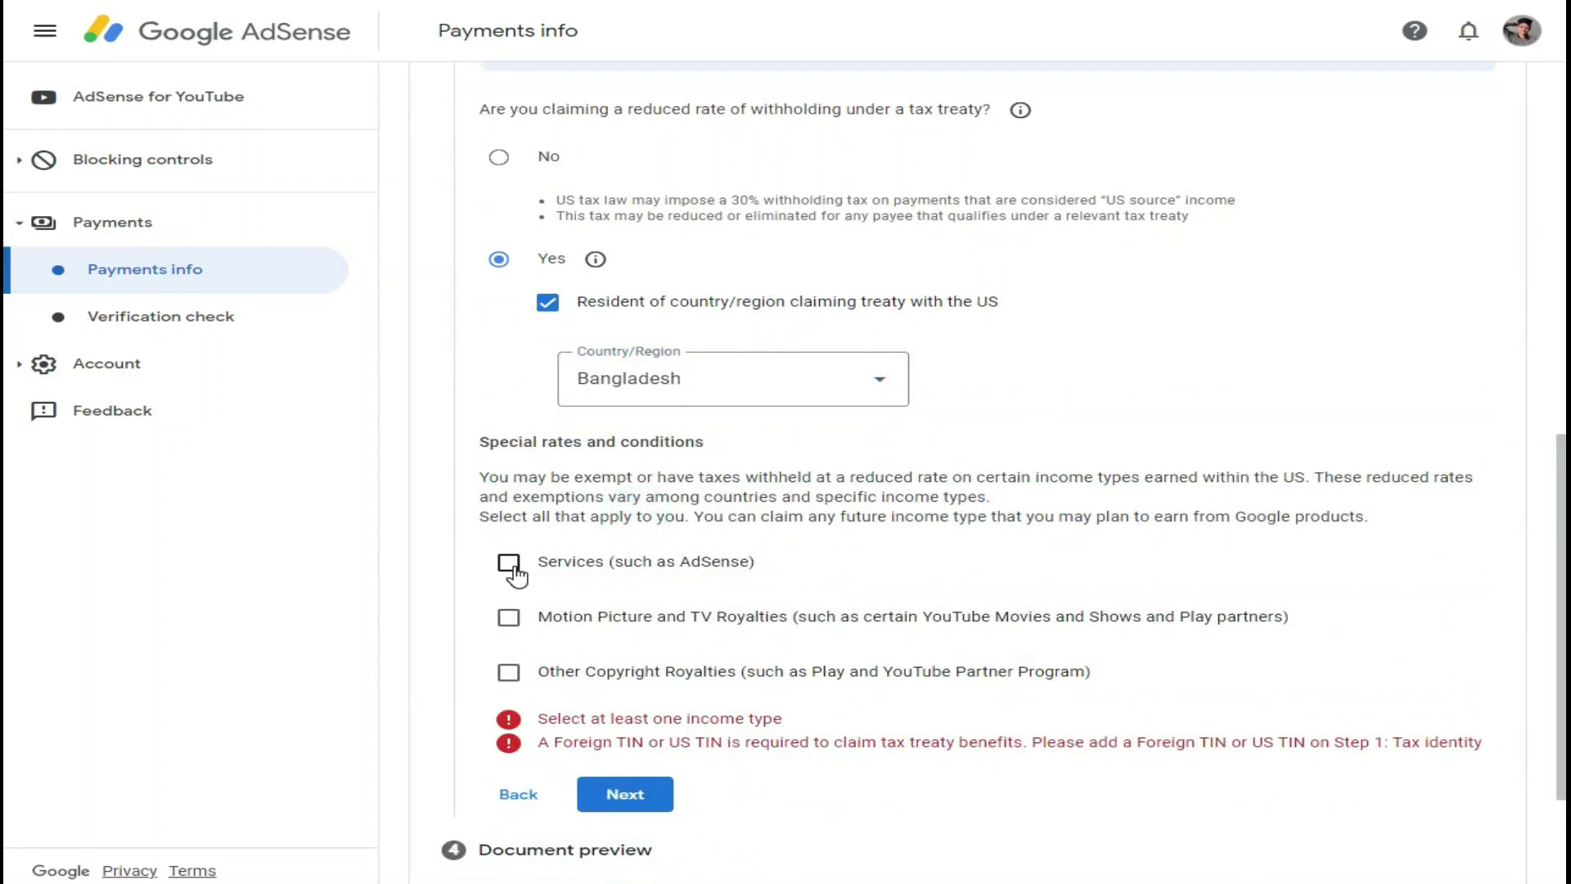
click(509, 564)
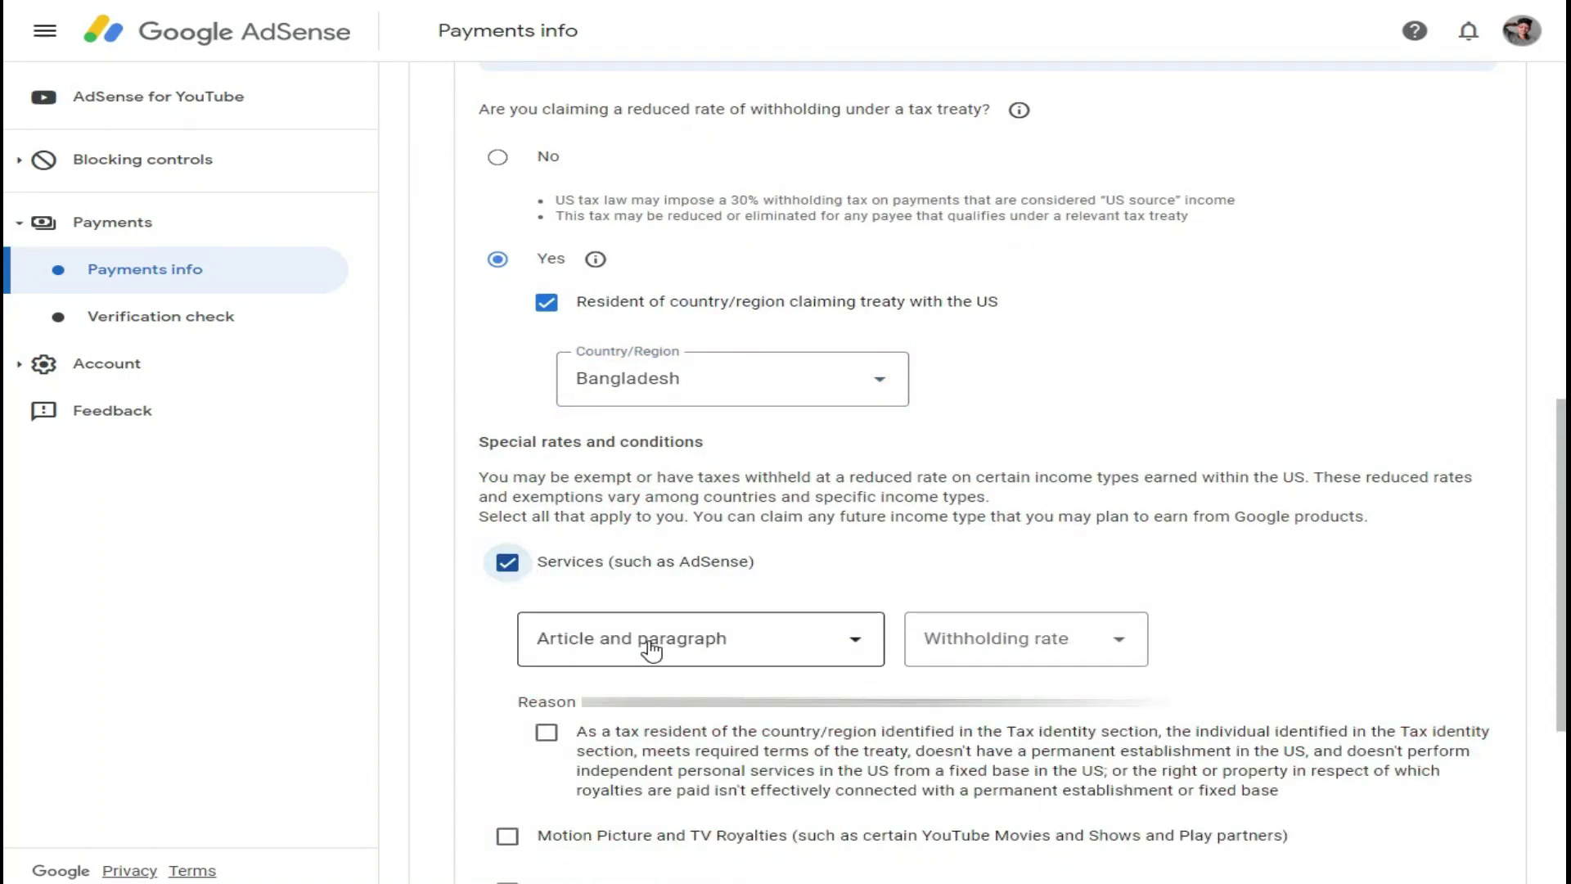
click(651, 647)
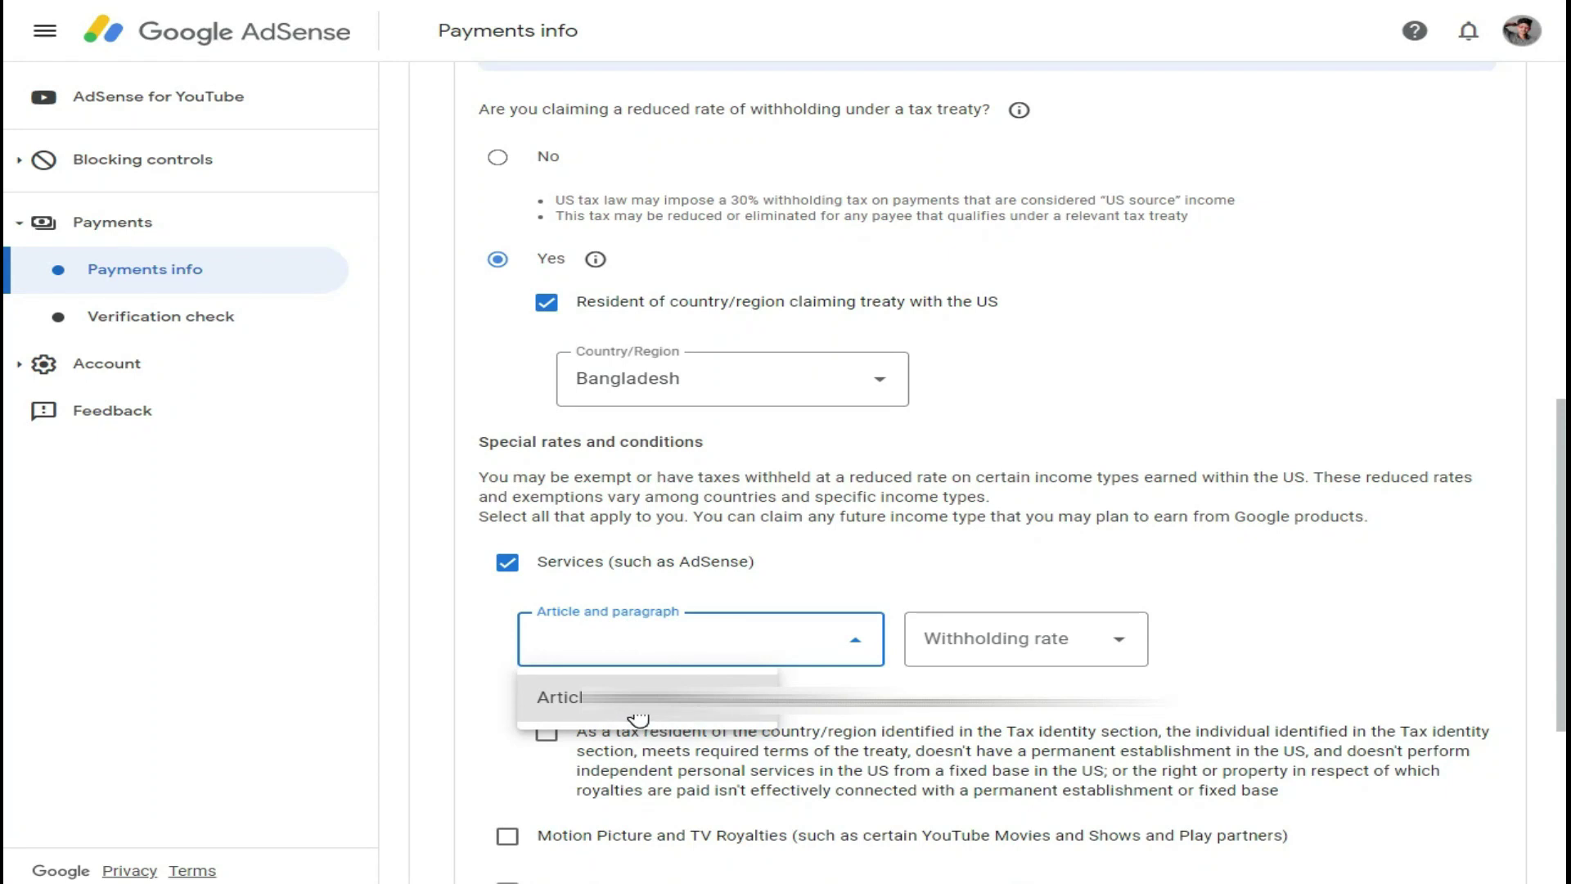
click(735, 709)
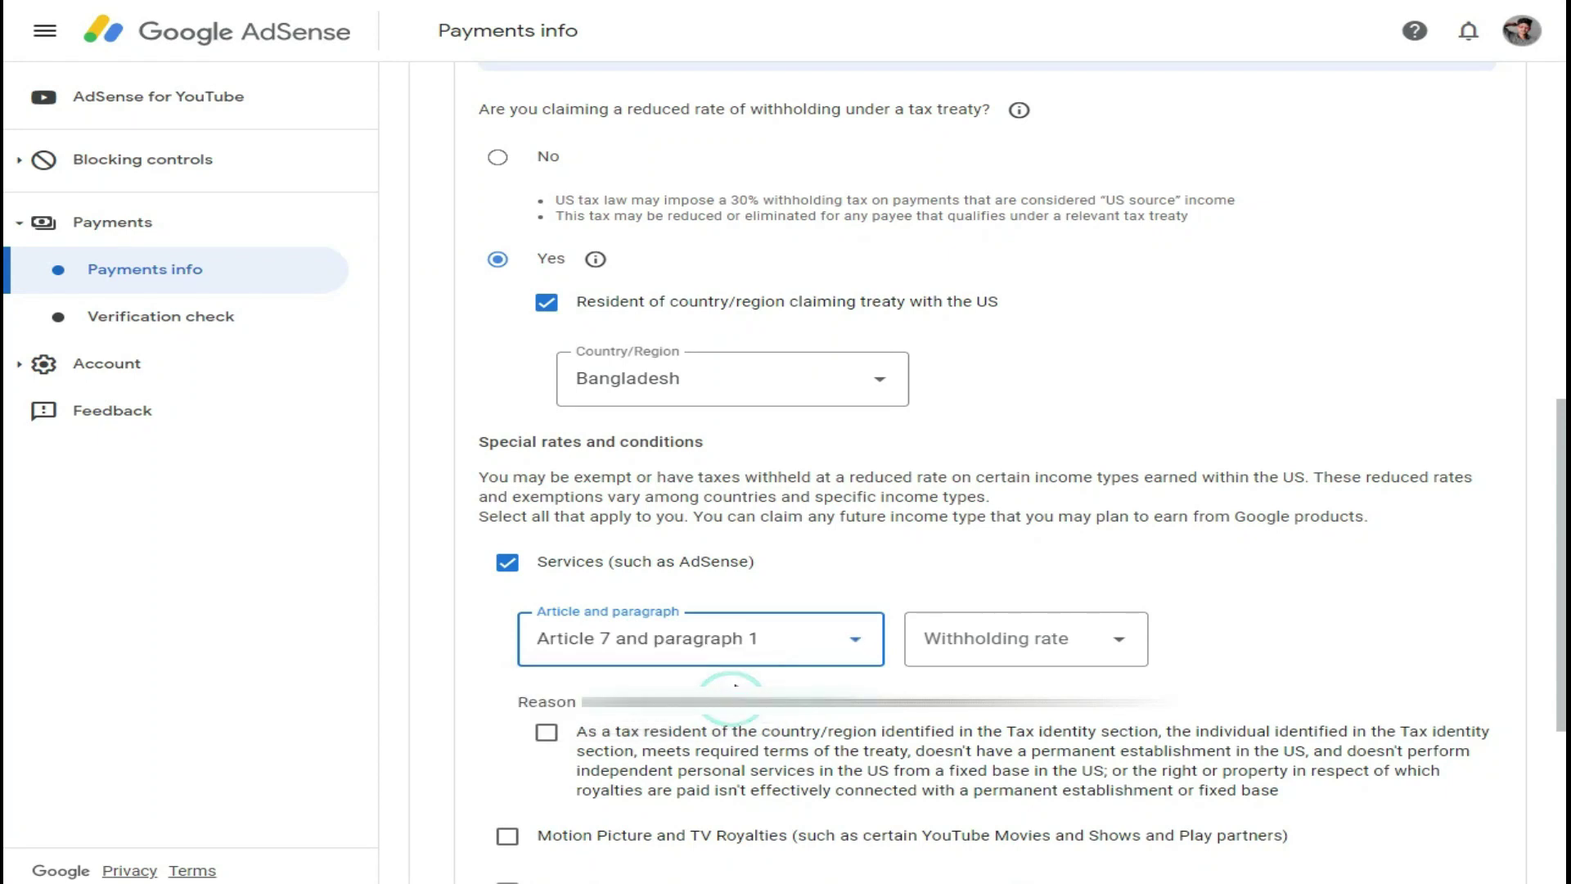
click(1019, 657)
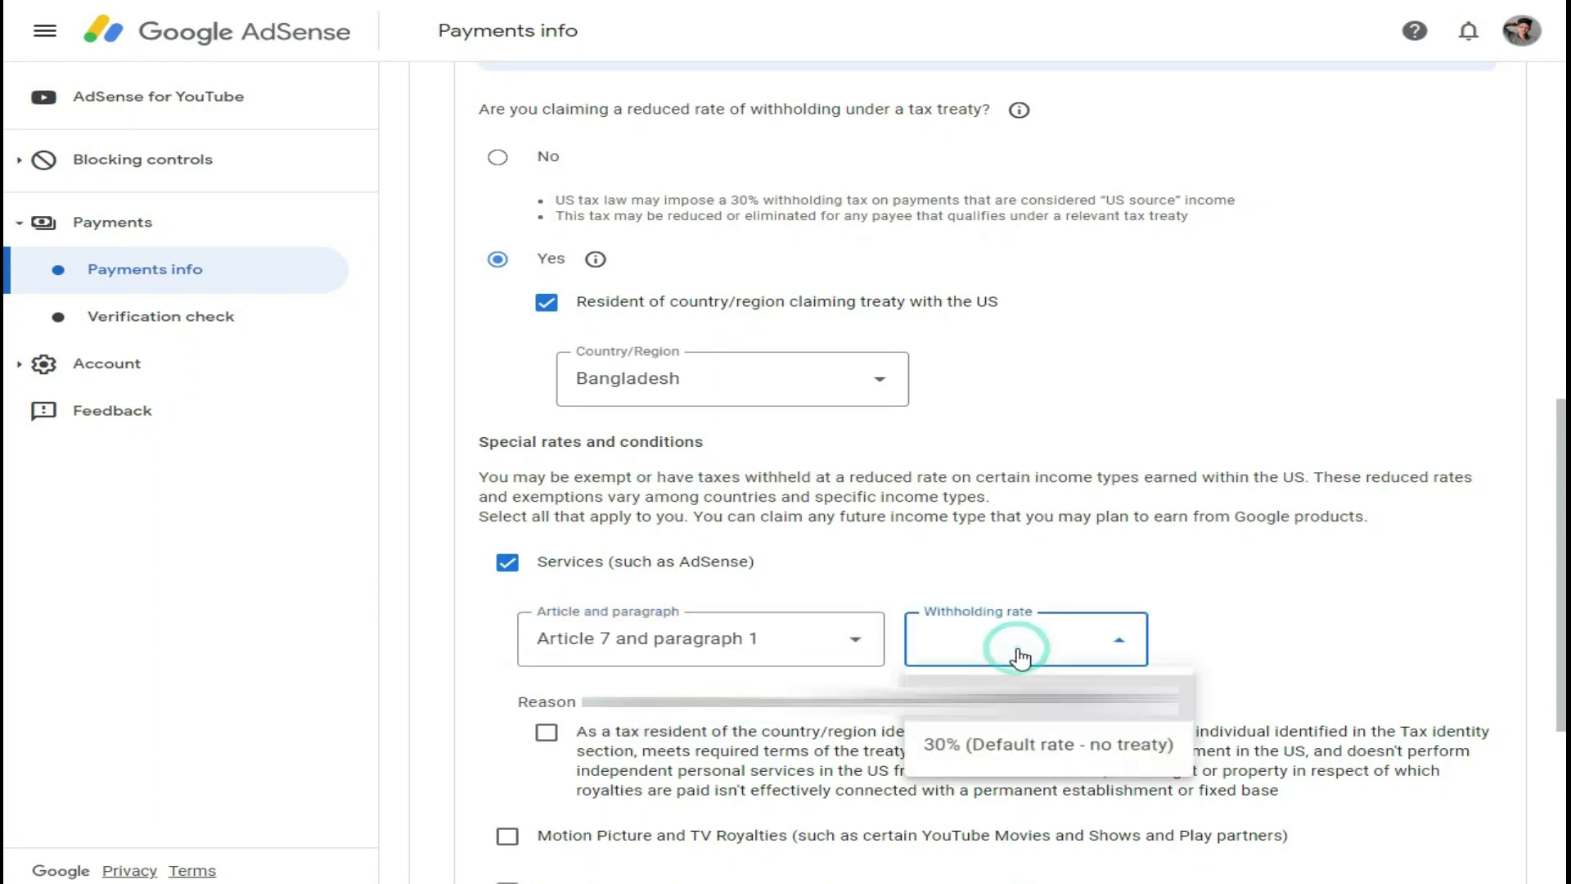
click(1005, 709)
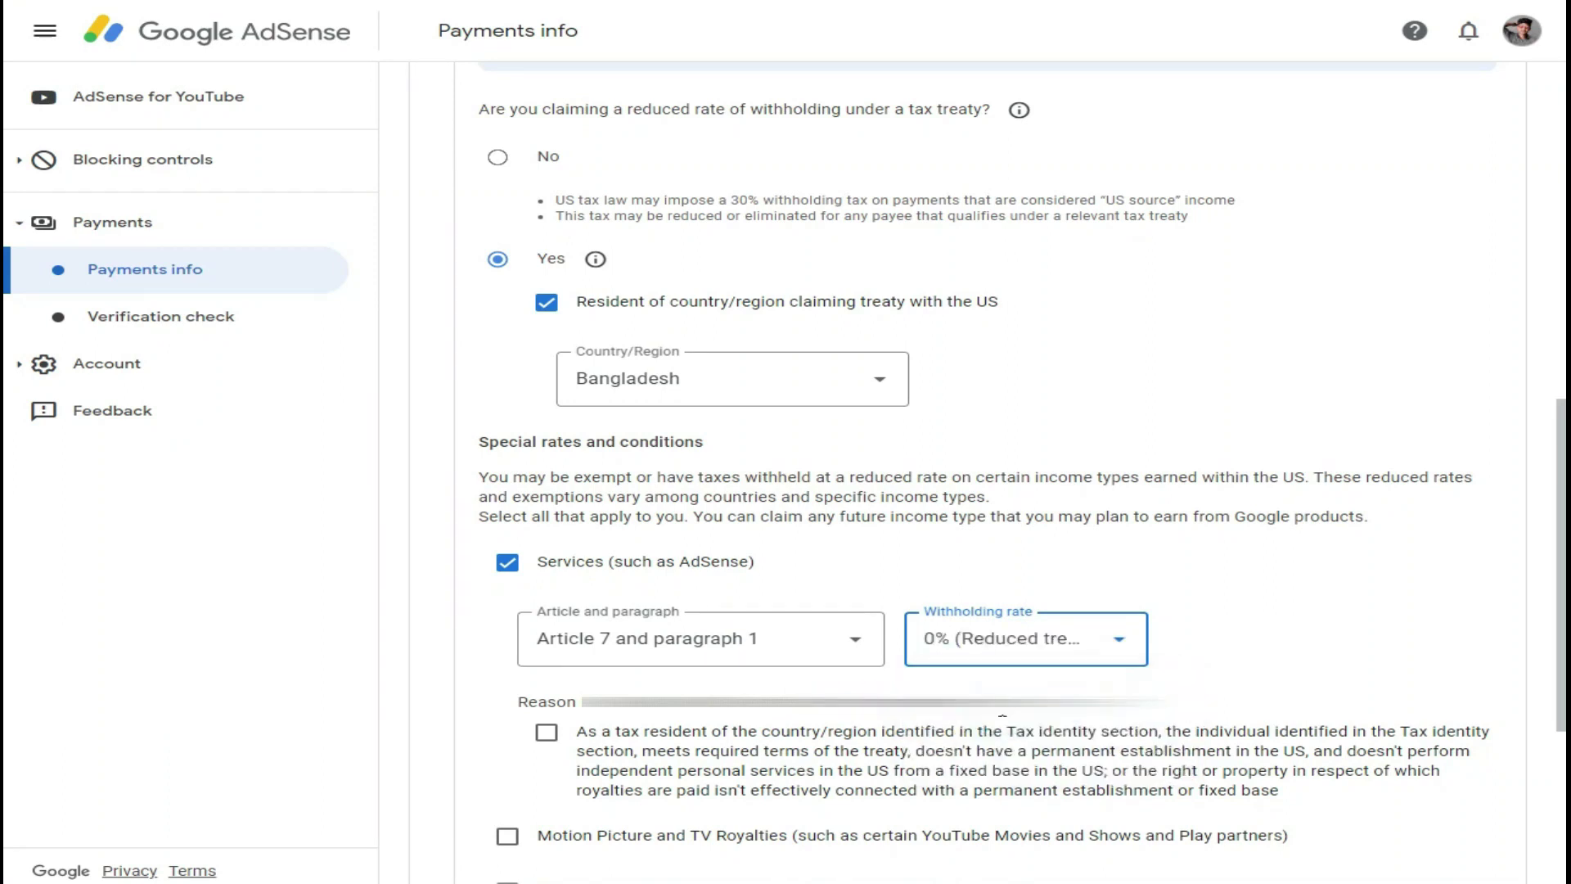
scroll(6, 589, down, 1)
scroll(7, 589, down, 2)
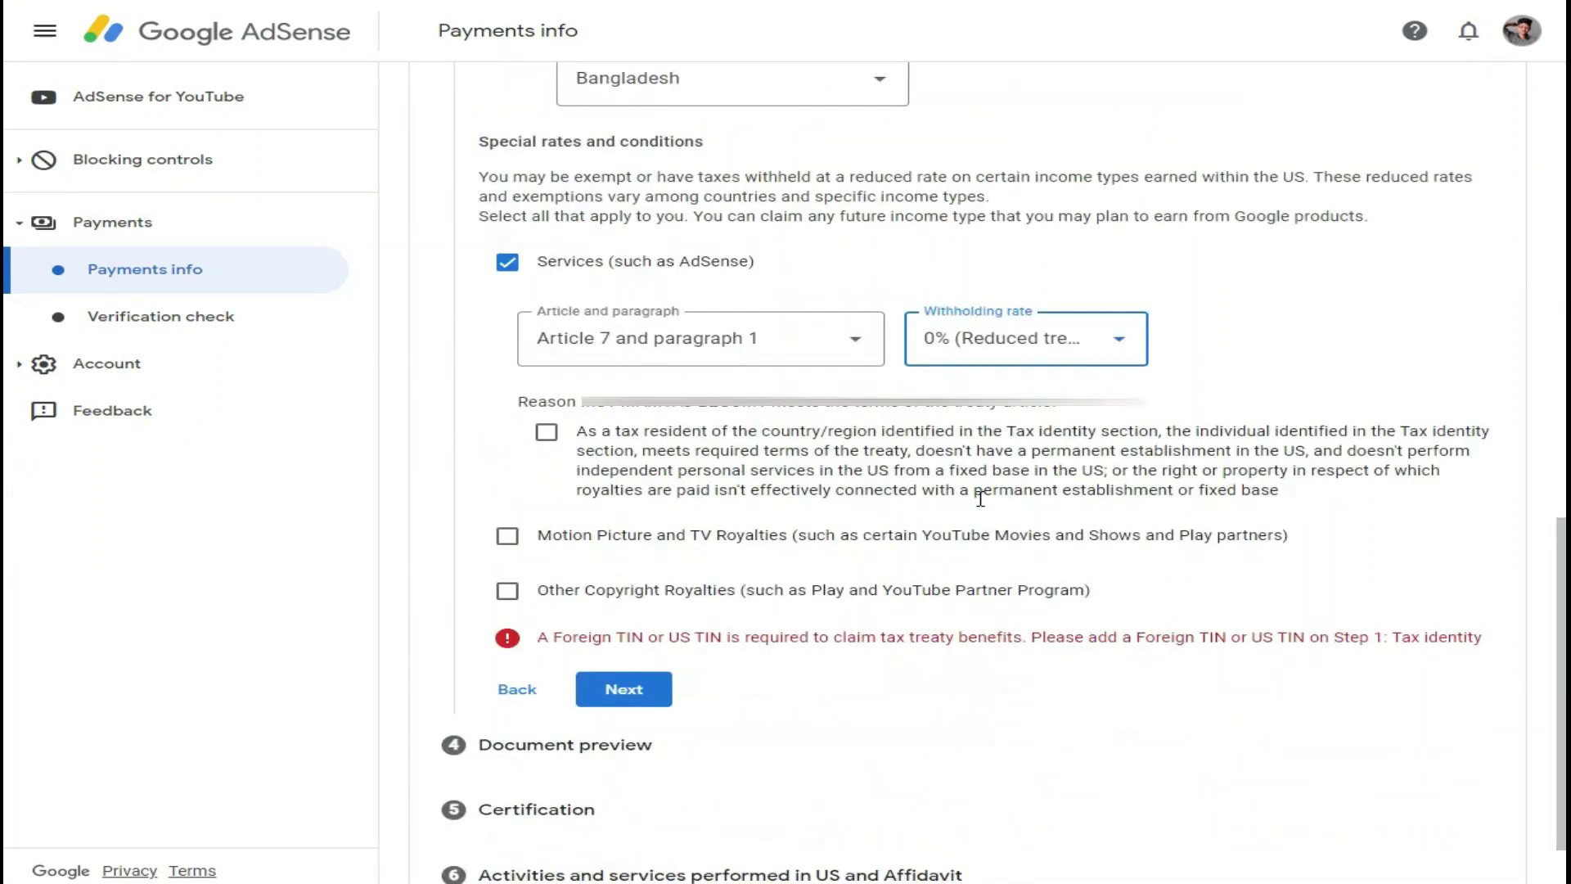
click(547, 434)
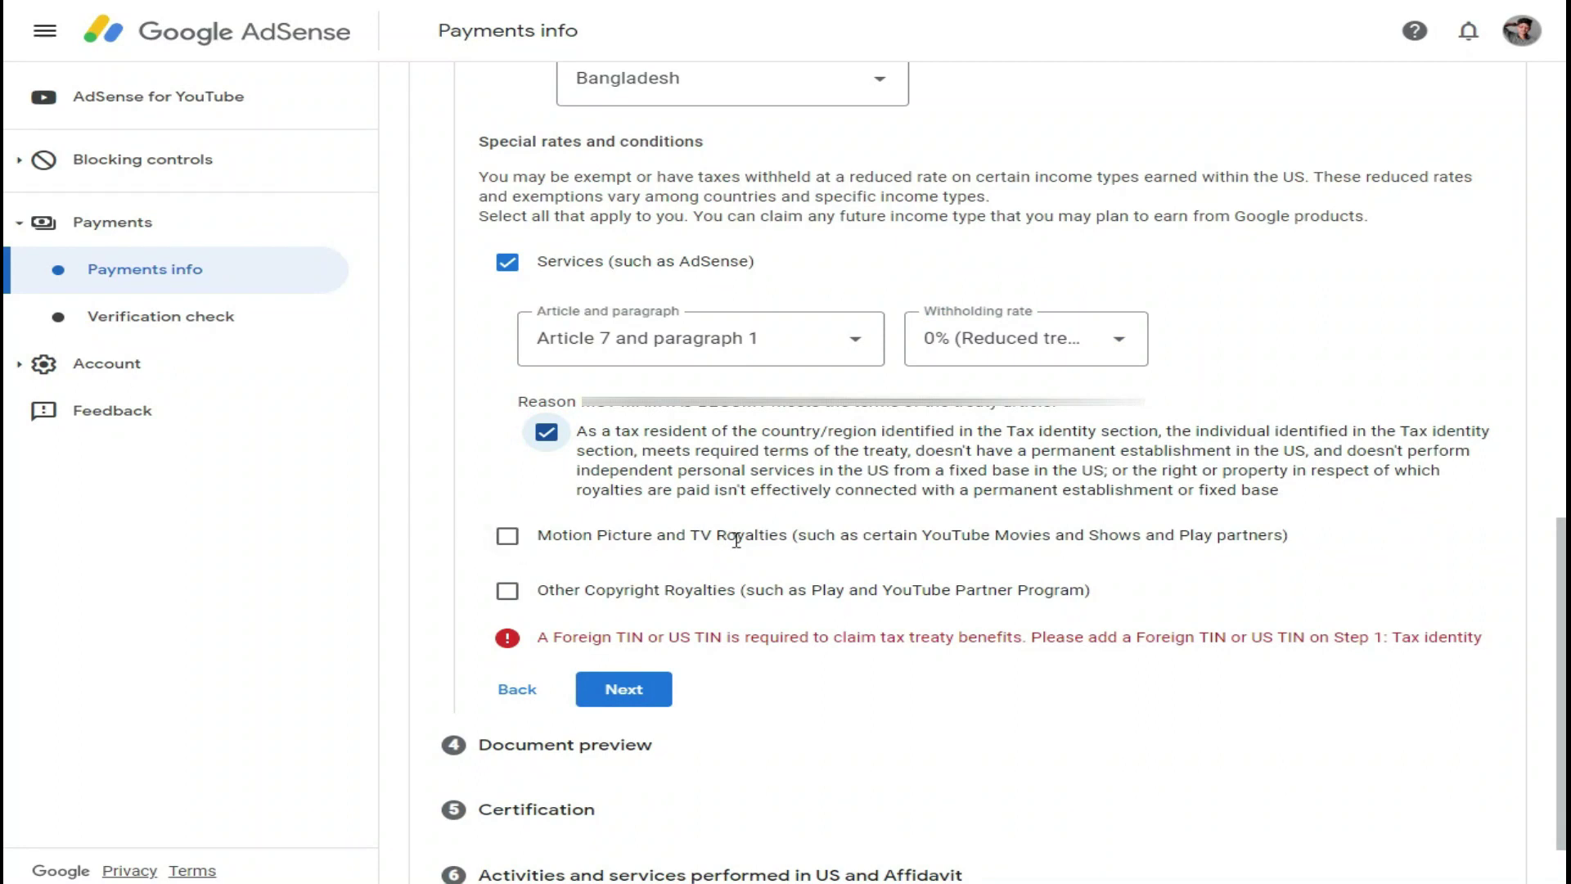
Claim Motion Picture and TV Royalties under Article 12 and paragraph 2 at the 10% reduced rate, and tick its tax resident declaration.
click(507, 536)
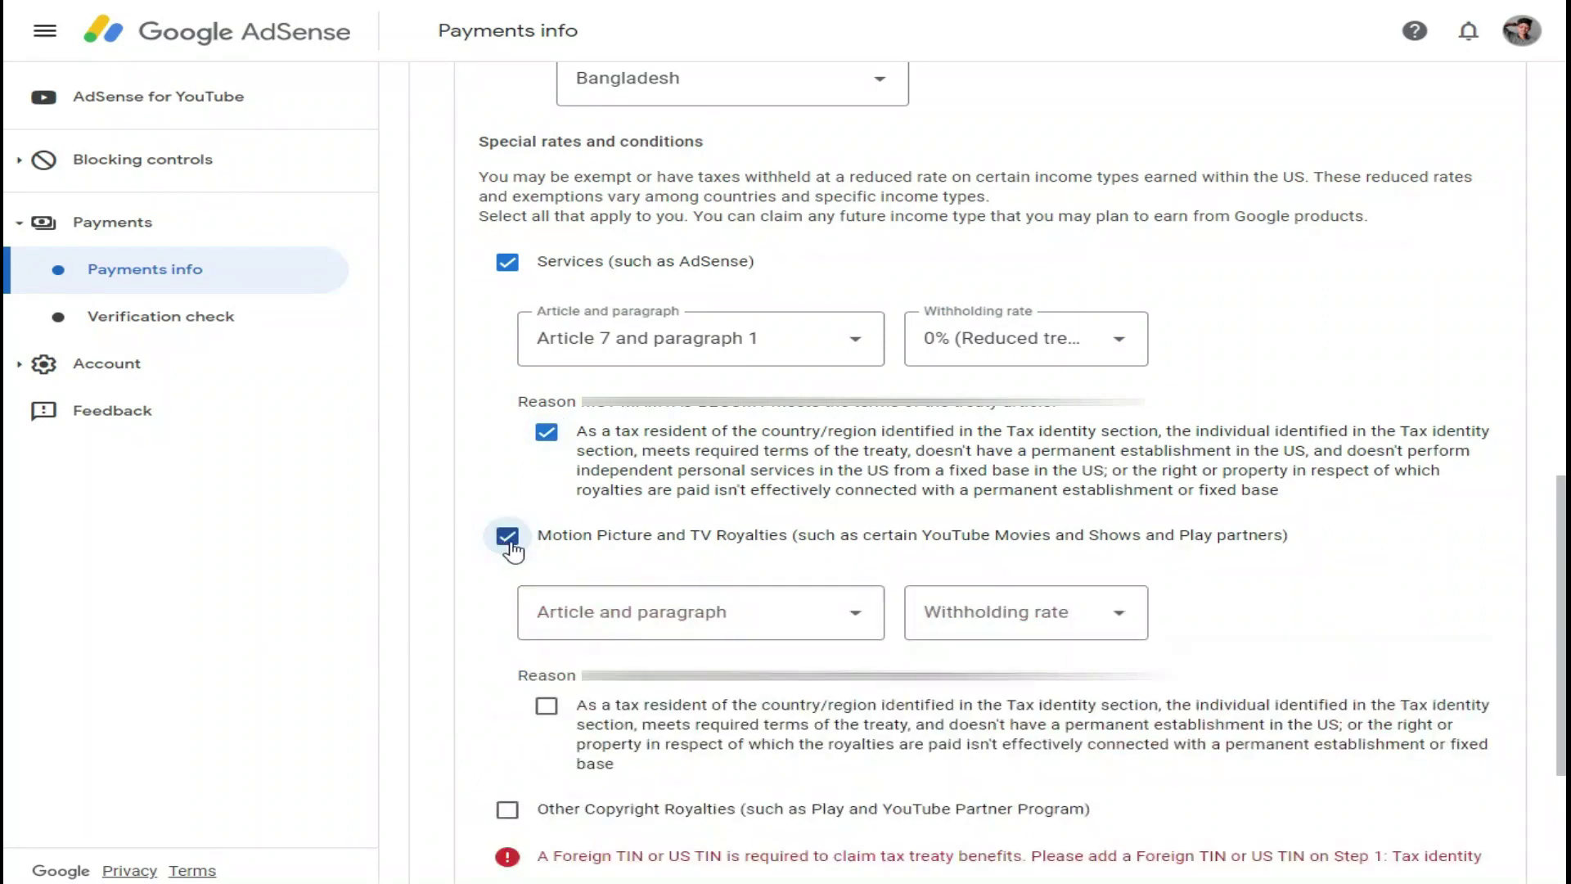
click(647, 636)
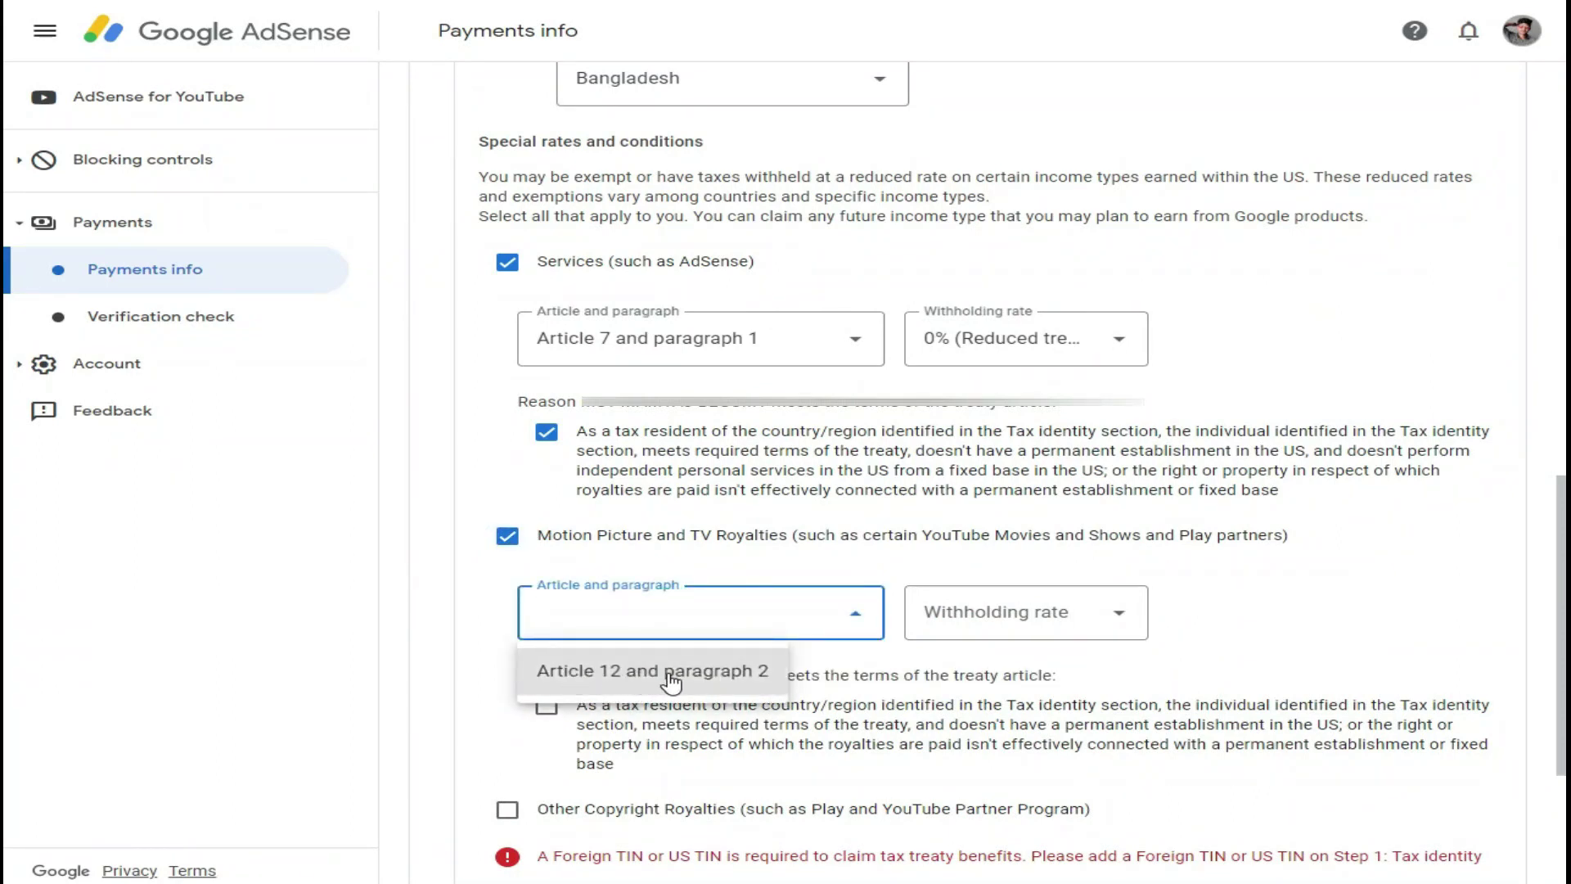
click(720, 673)
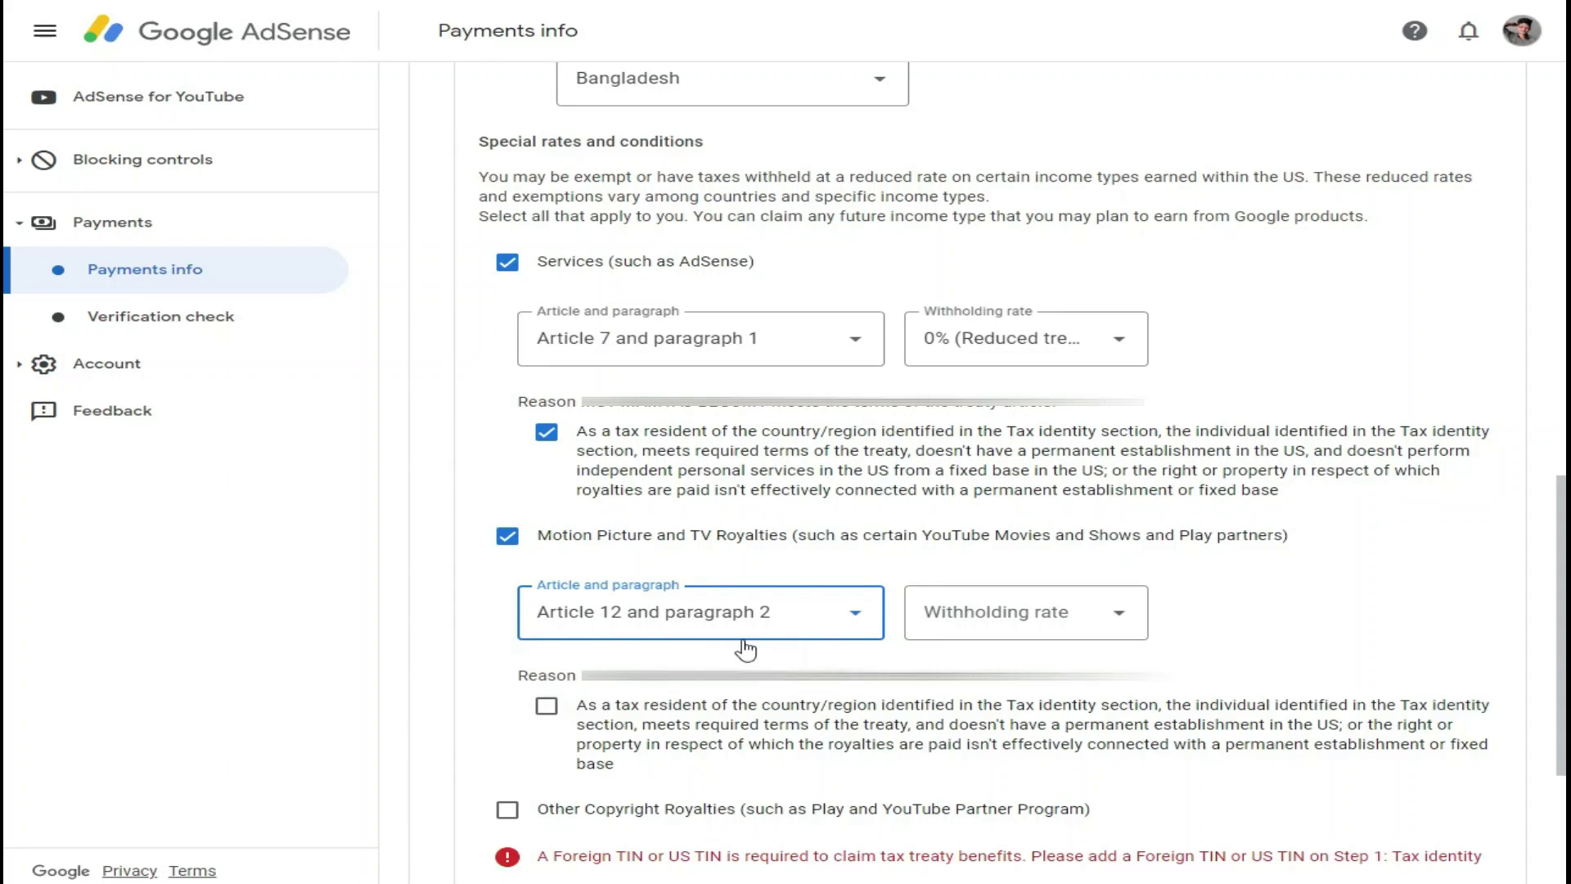
click(1019, 628)
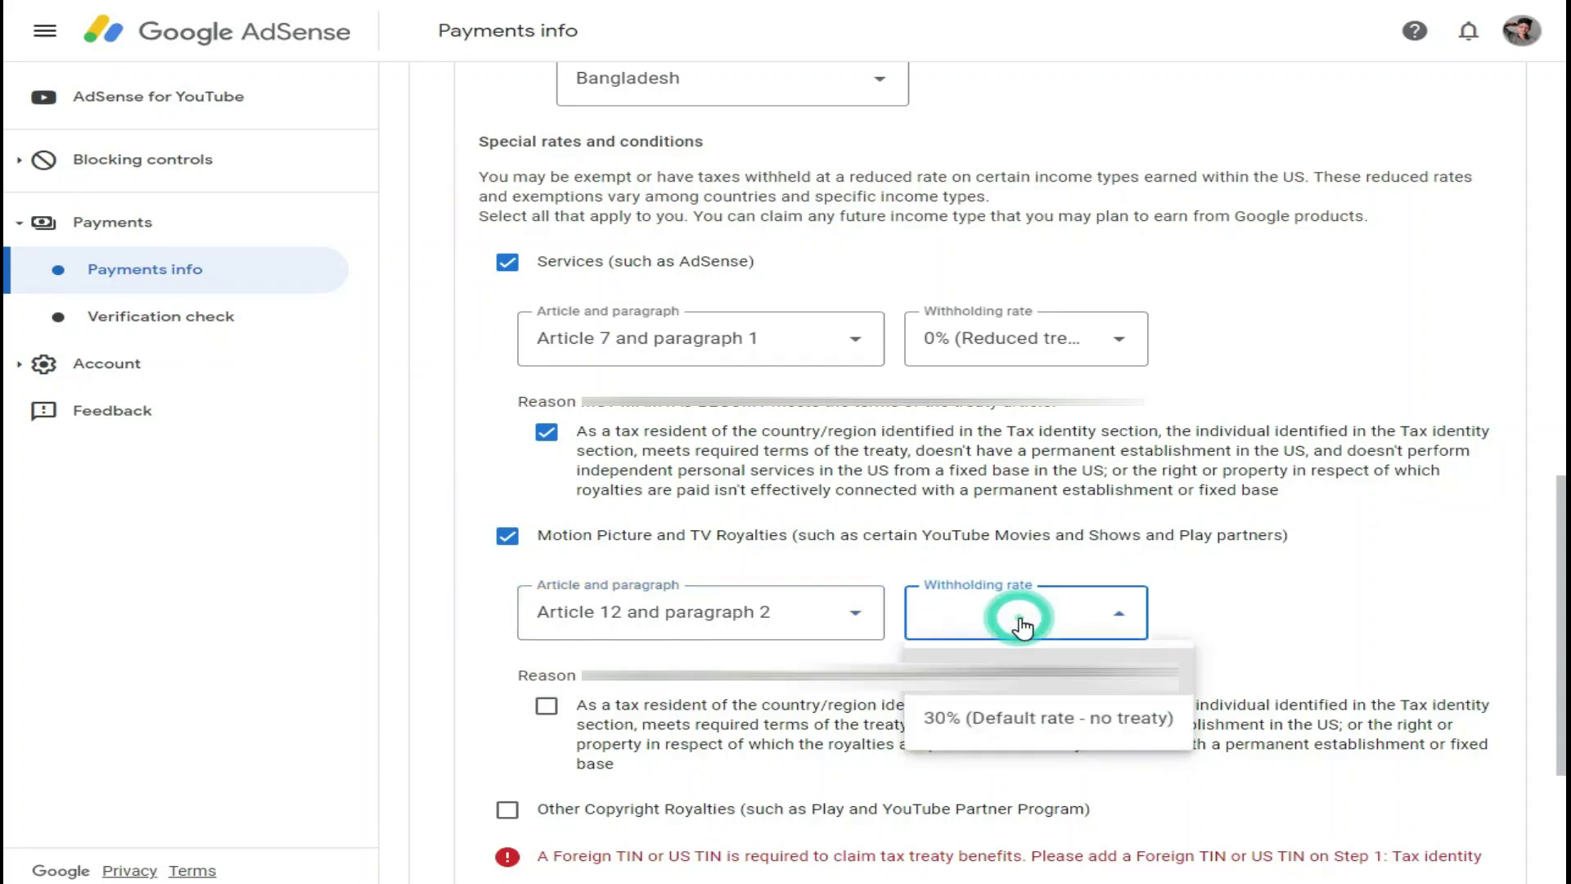
click(1007, 667)
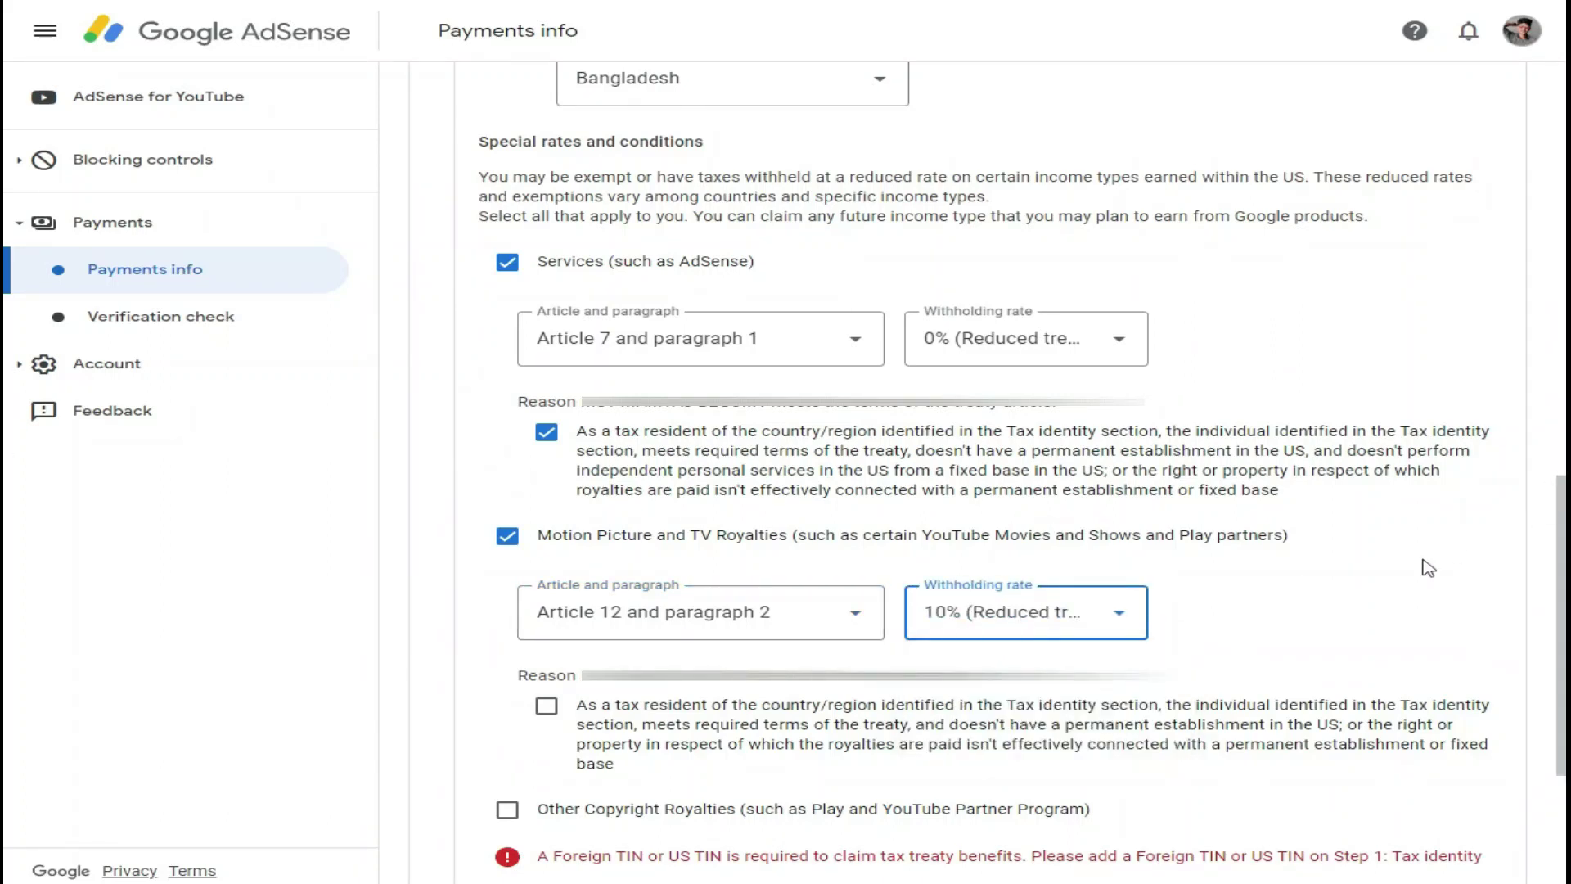
scroll(8, 589, down, 2)
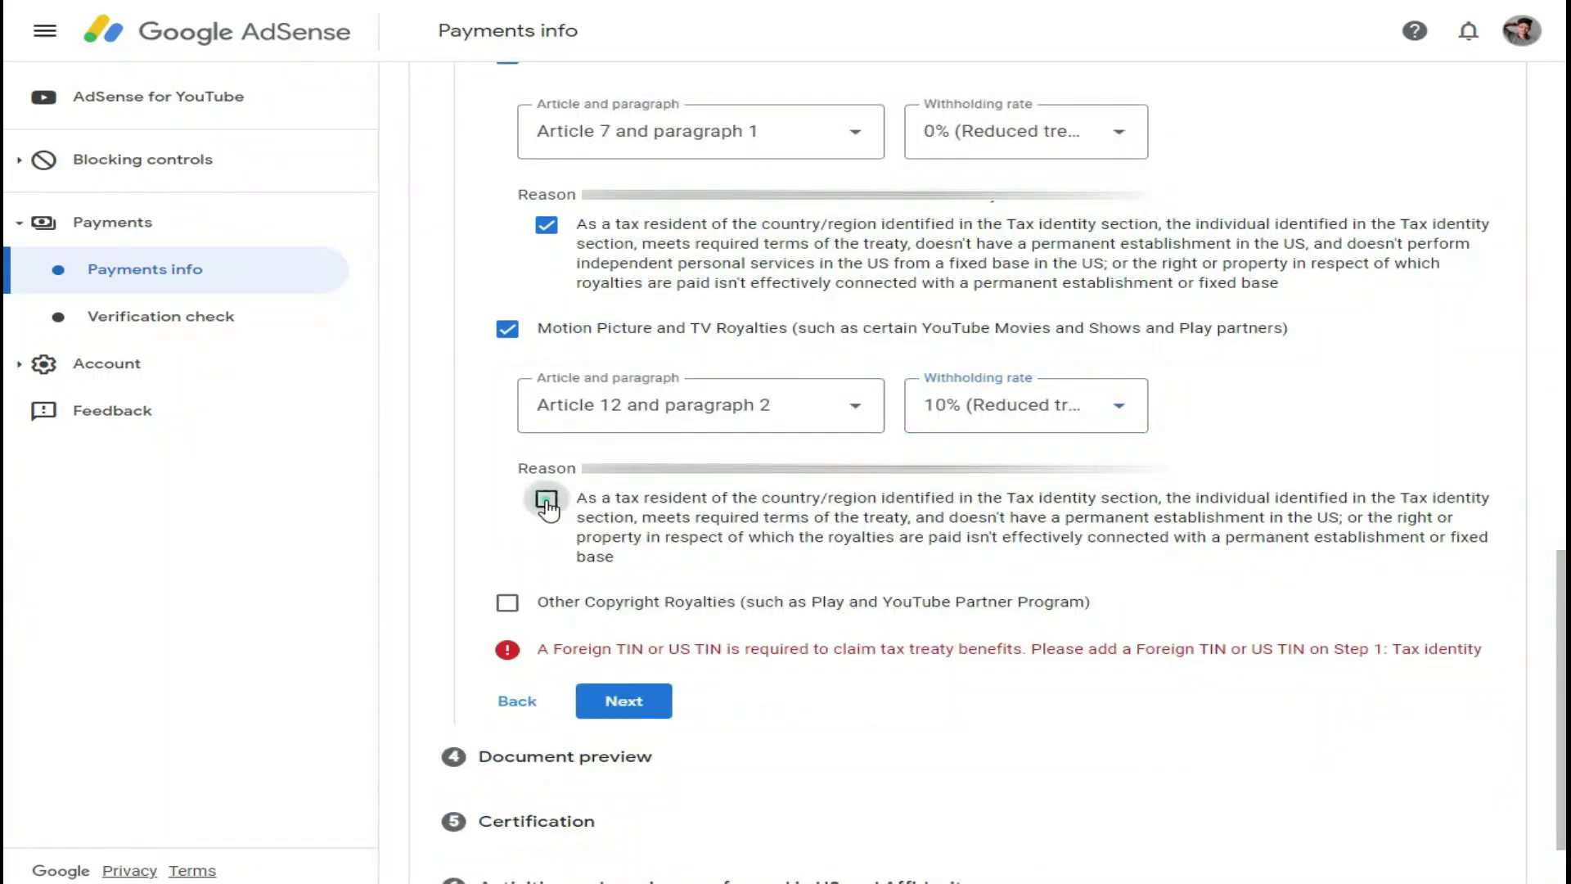
click(547, 499)
Claim Other Copyright Royalties under Article 12 and paragraph 2 at the 10% reduced rate, and tick its tax resident declaration.
click(508, 603)
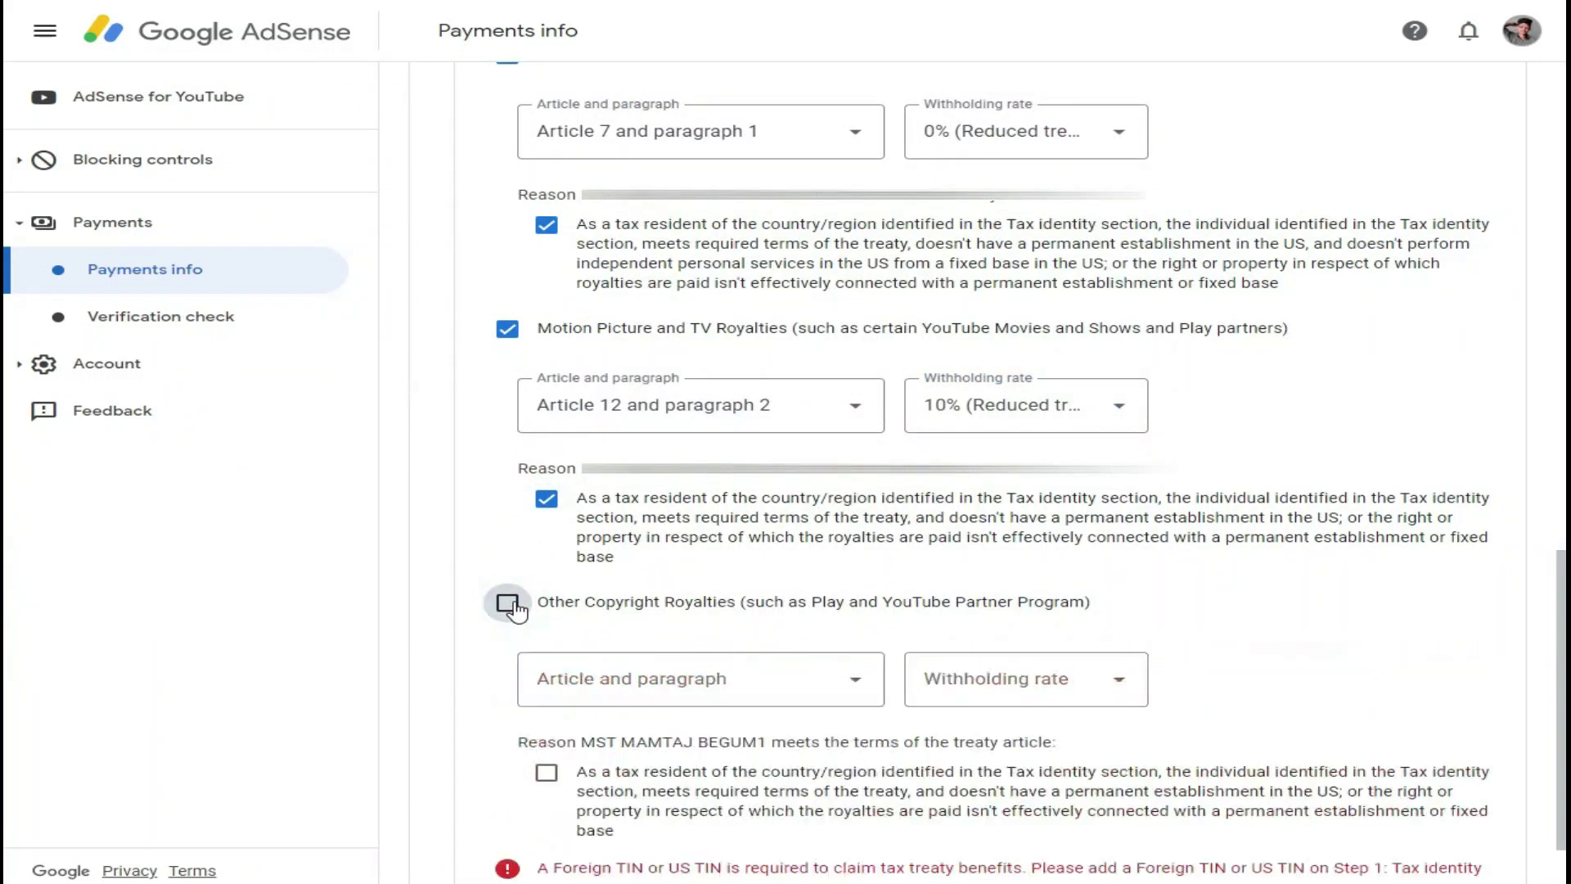
scroll(8, 659, down, 1)
scroll(8, 660, down, 1)
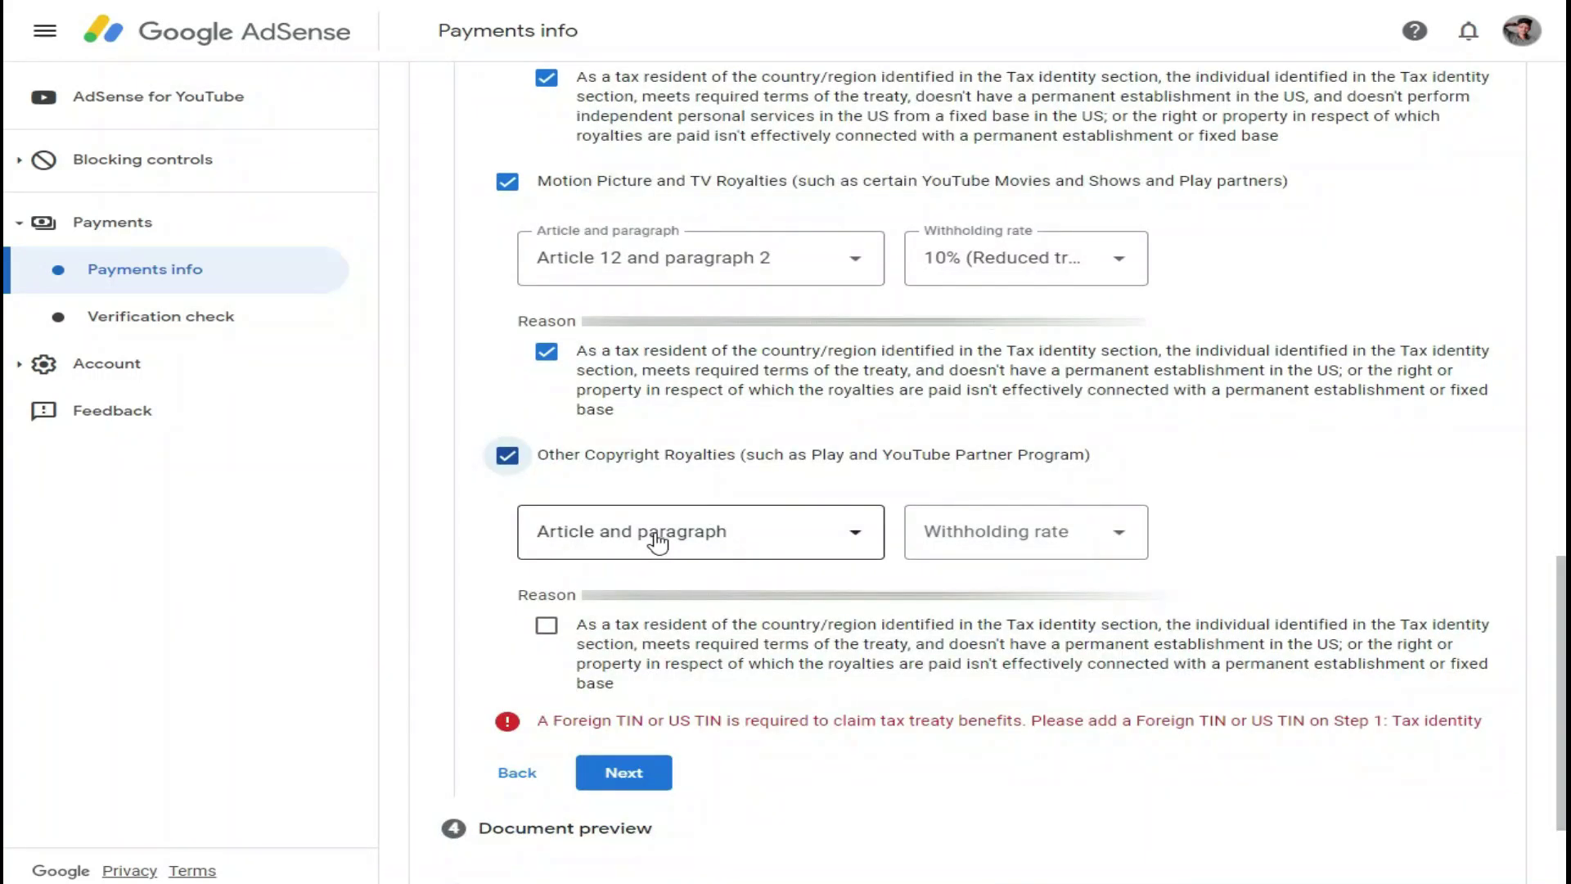
click(717, 540)
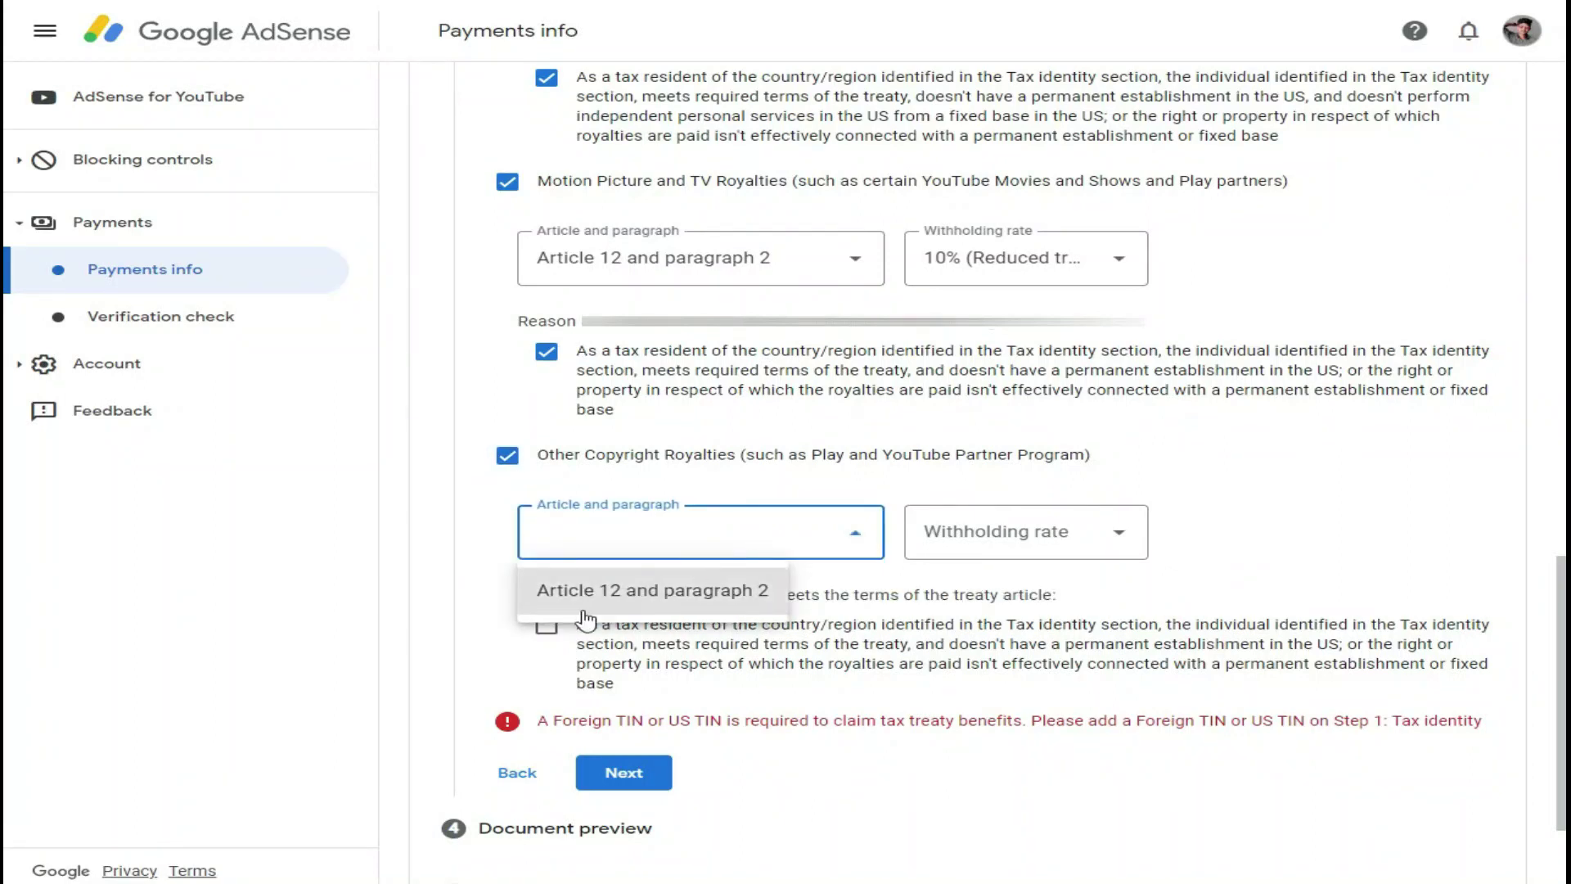
click(764, 595)
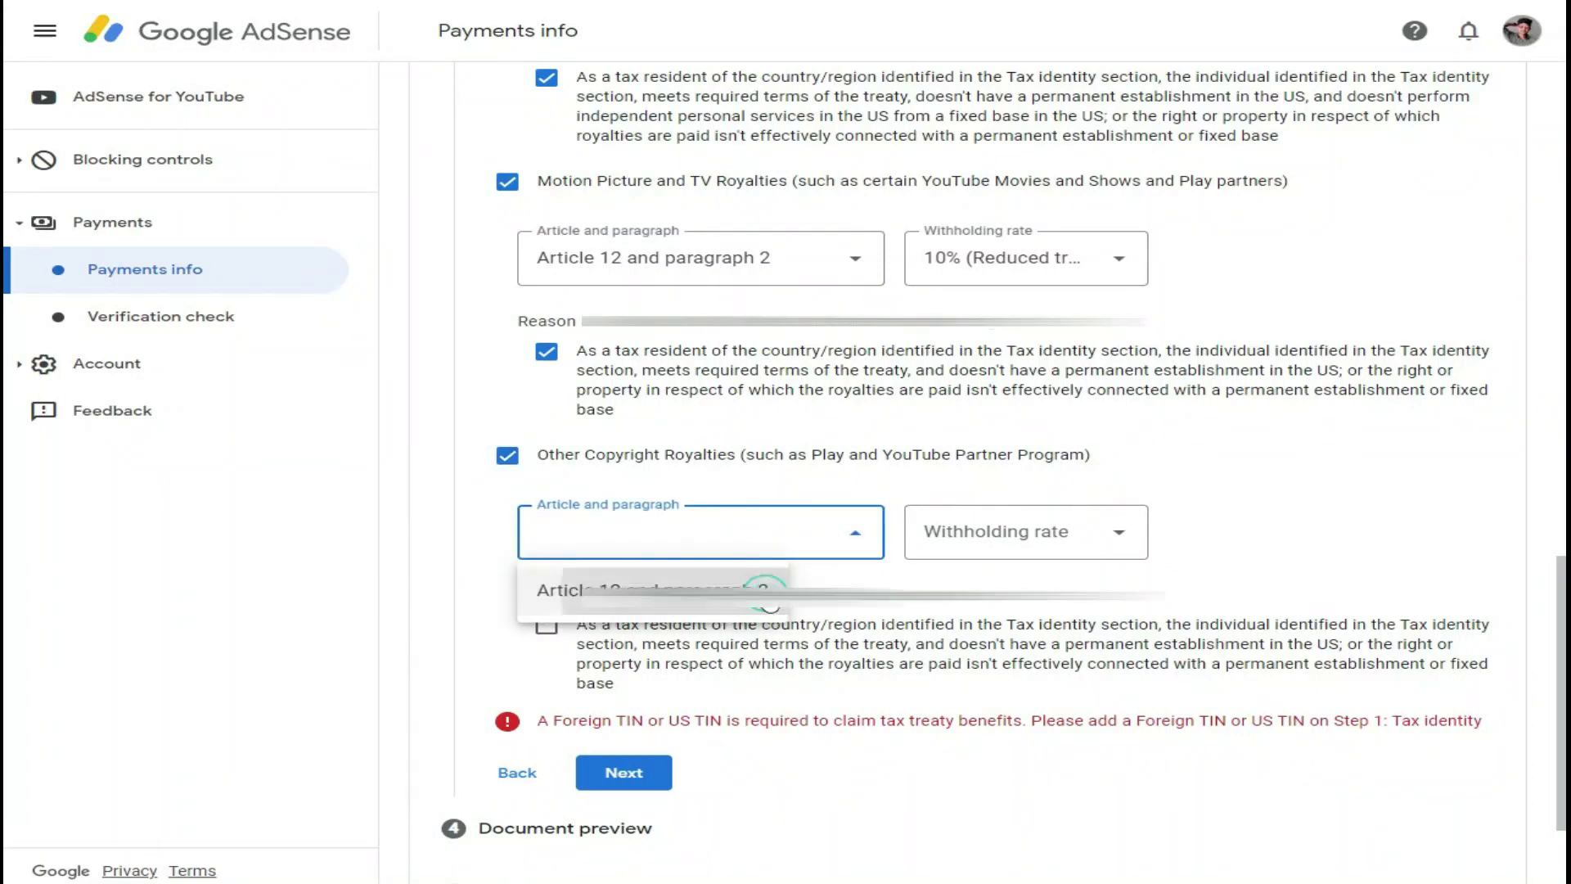
click(1039, 537)
click(992, 591)
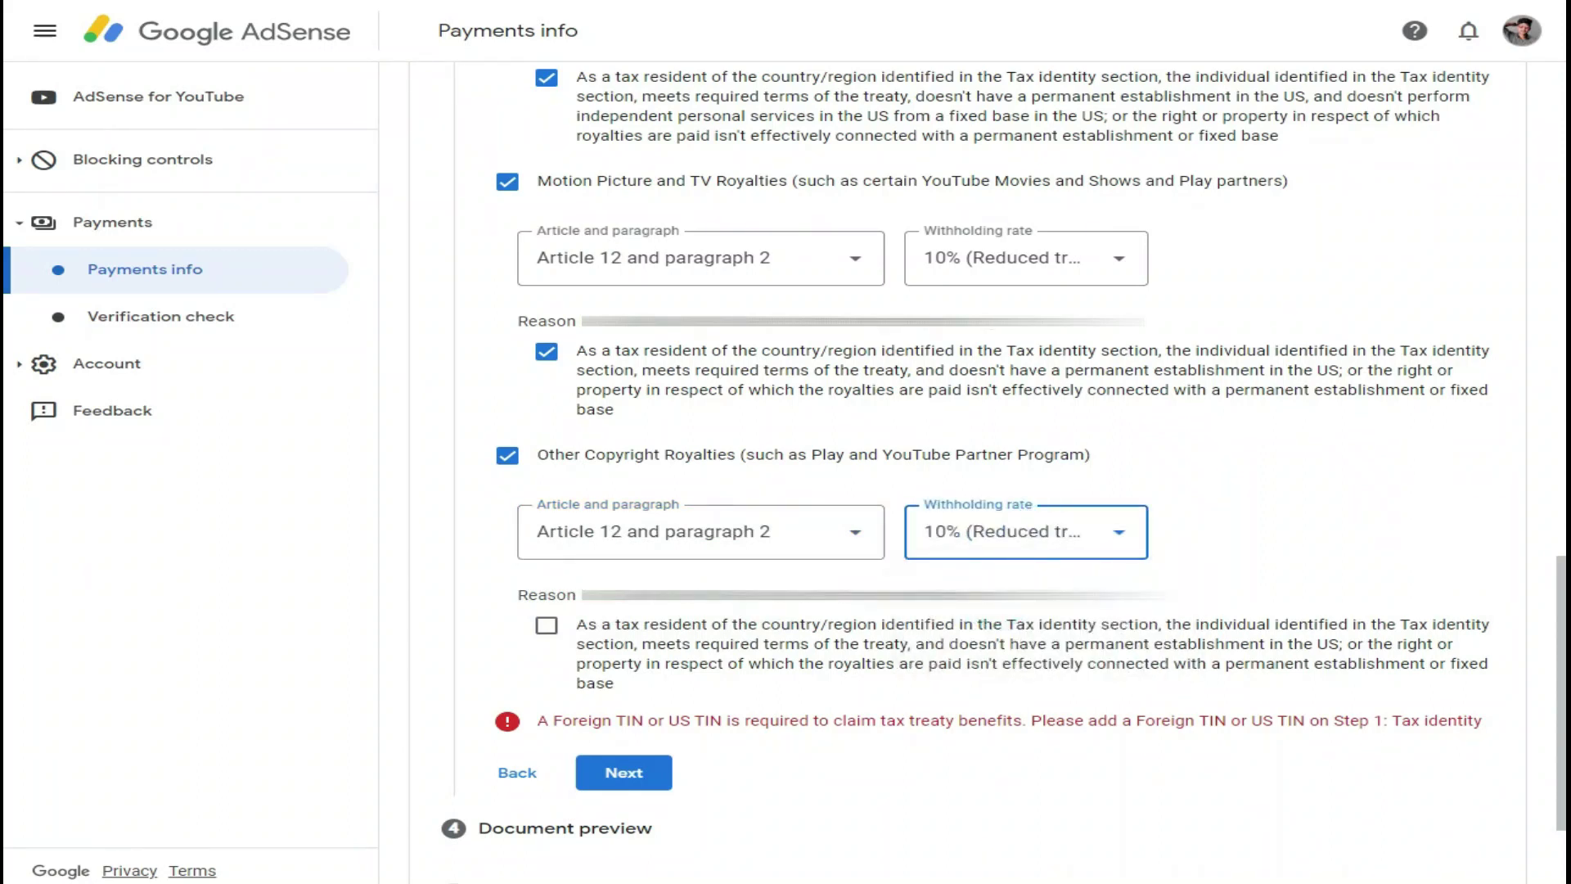
click(547, 629)
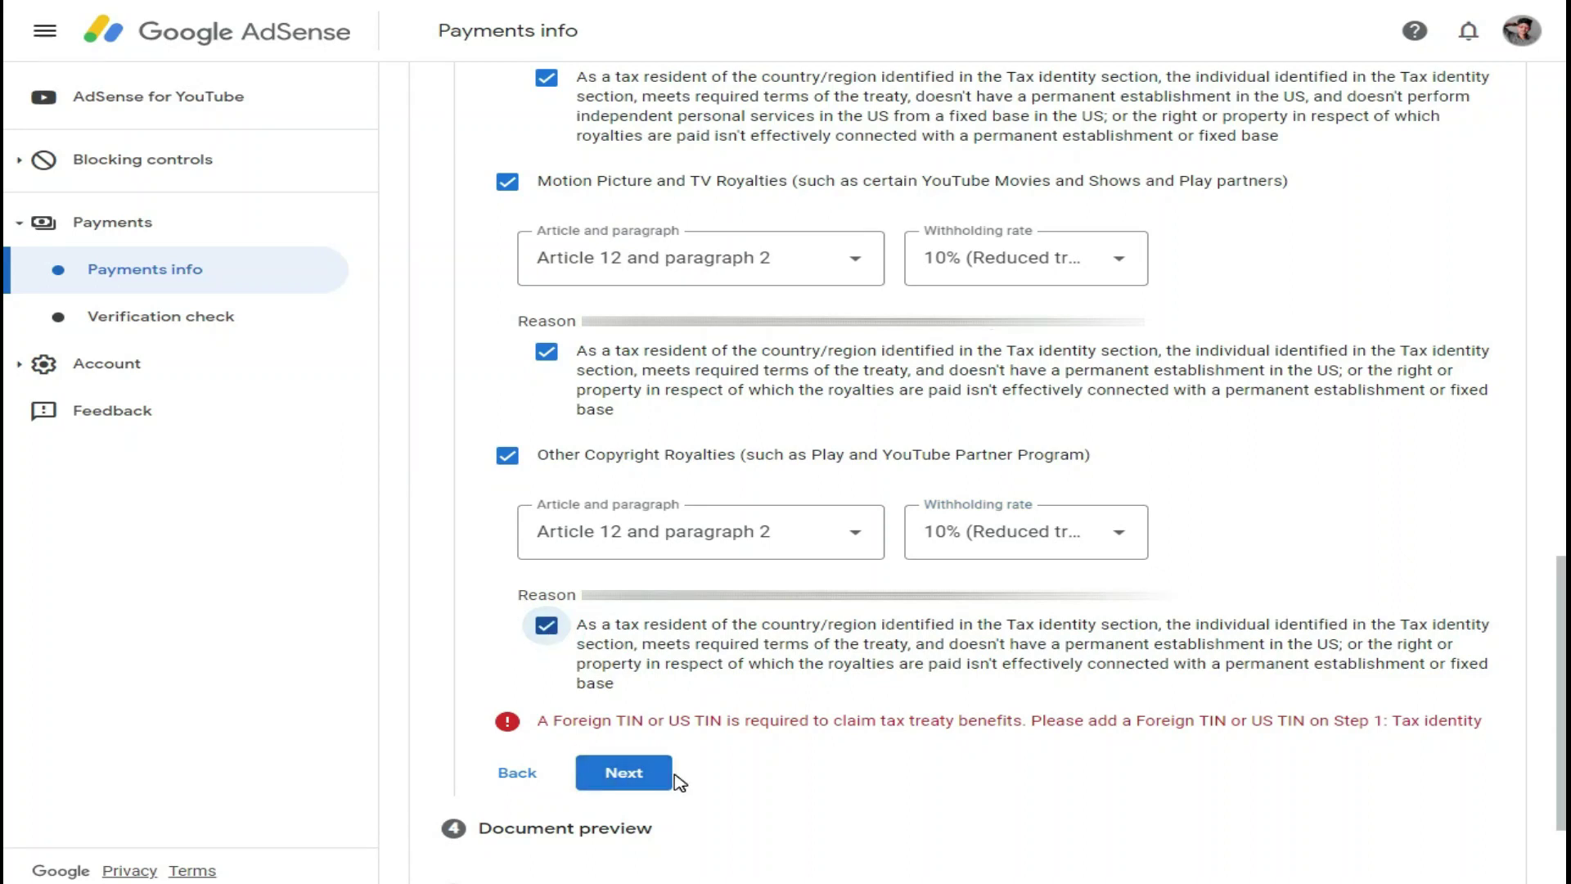
Read the TIN requirement for treaty benefits beneath the special rates and look over the claimed income types.
drag(547, 718, 1029, 722)
click(647, 722)
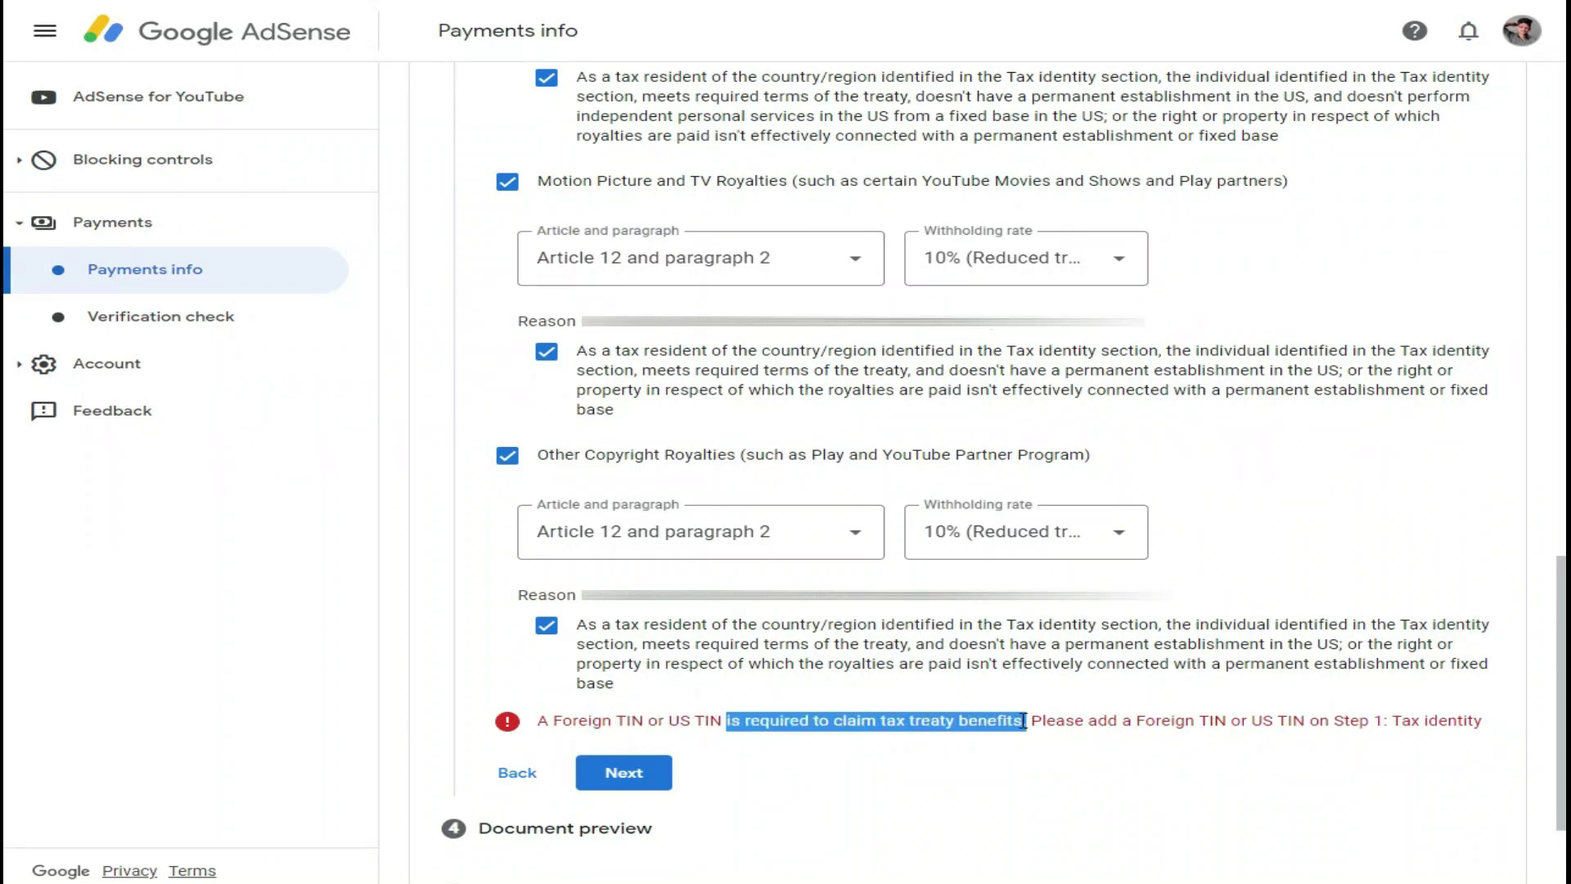
click(1018, 722)
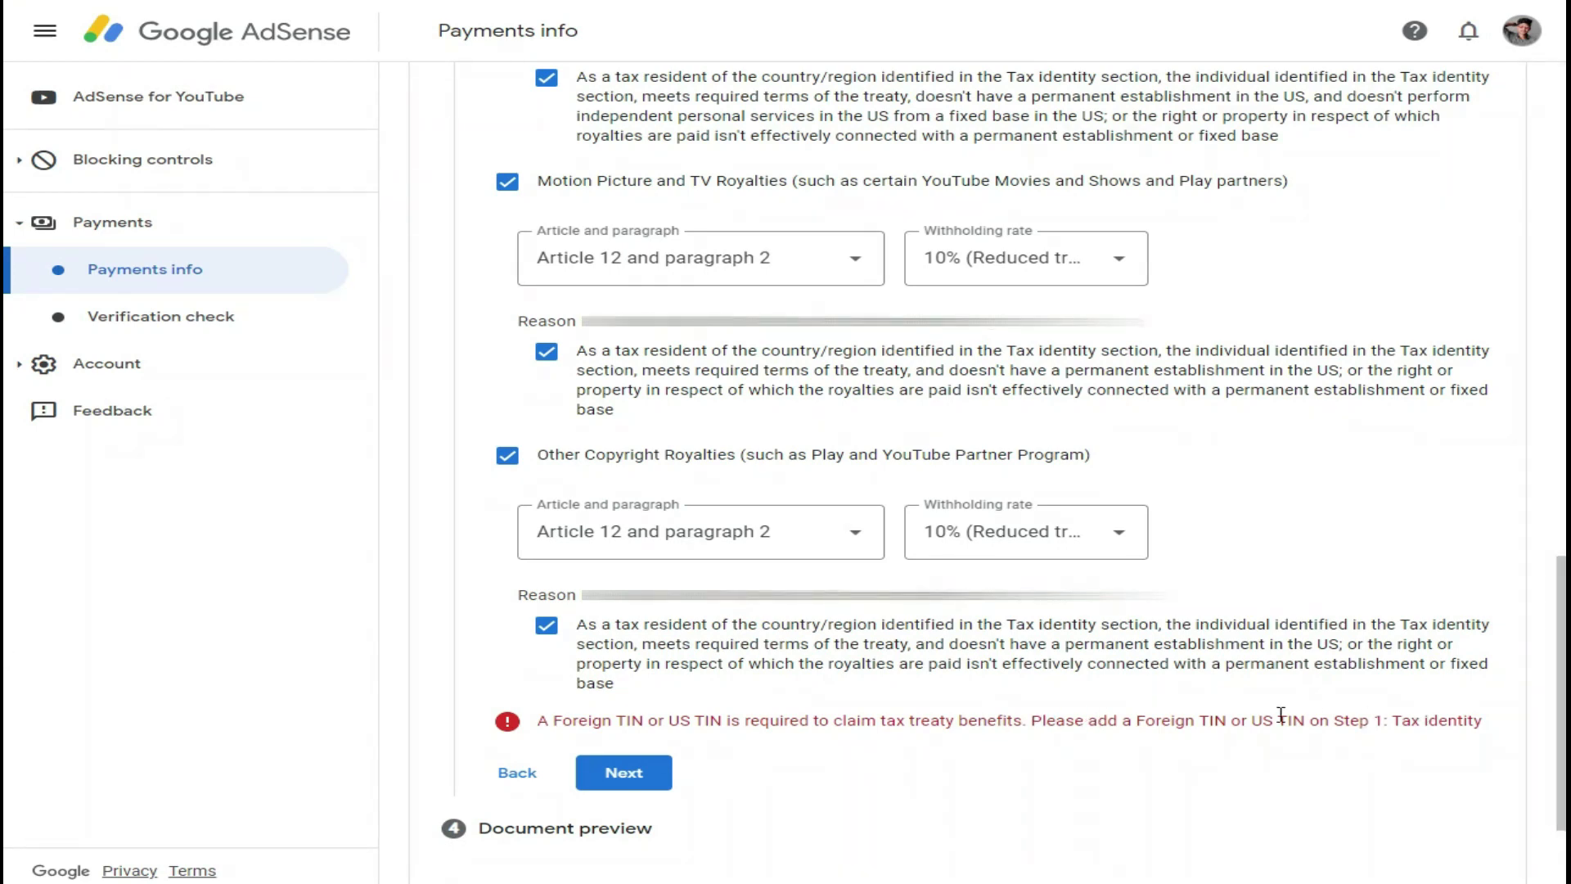
drag(1031, 722, 1488, 724)
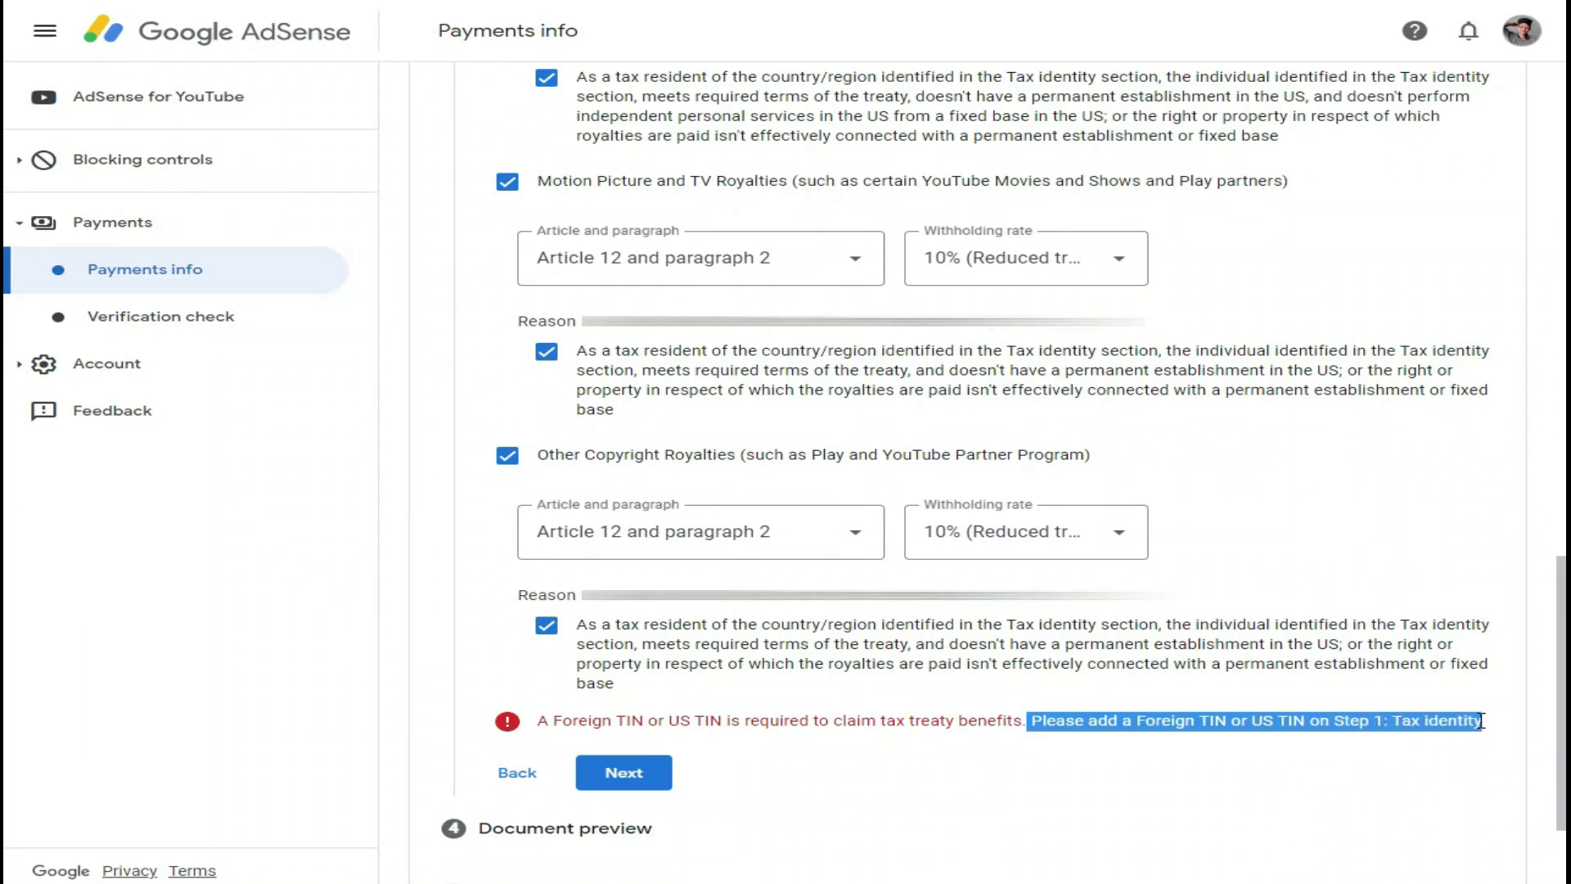
click(1483, 721)
scroll(10, 523, up, 4)
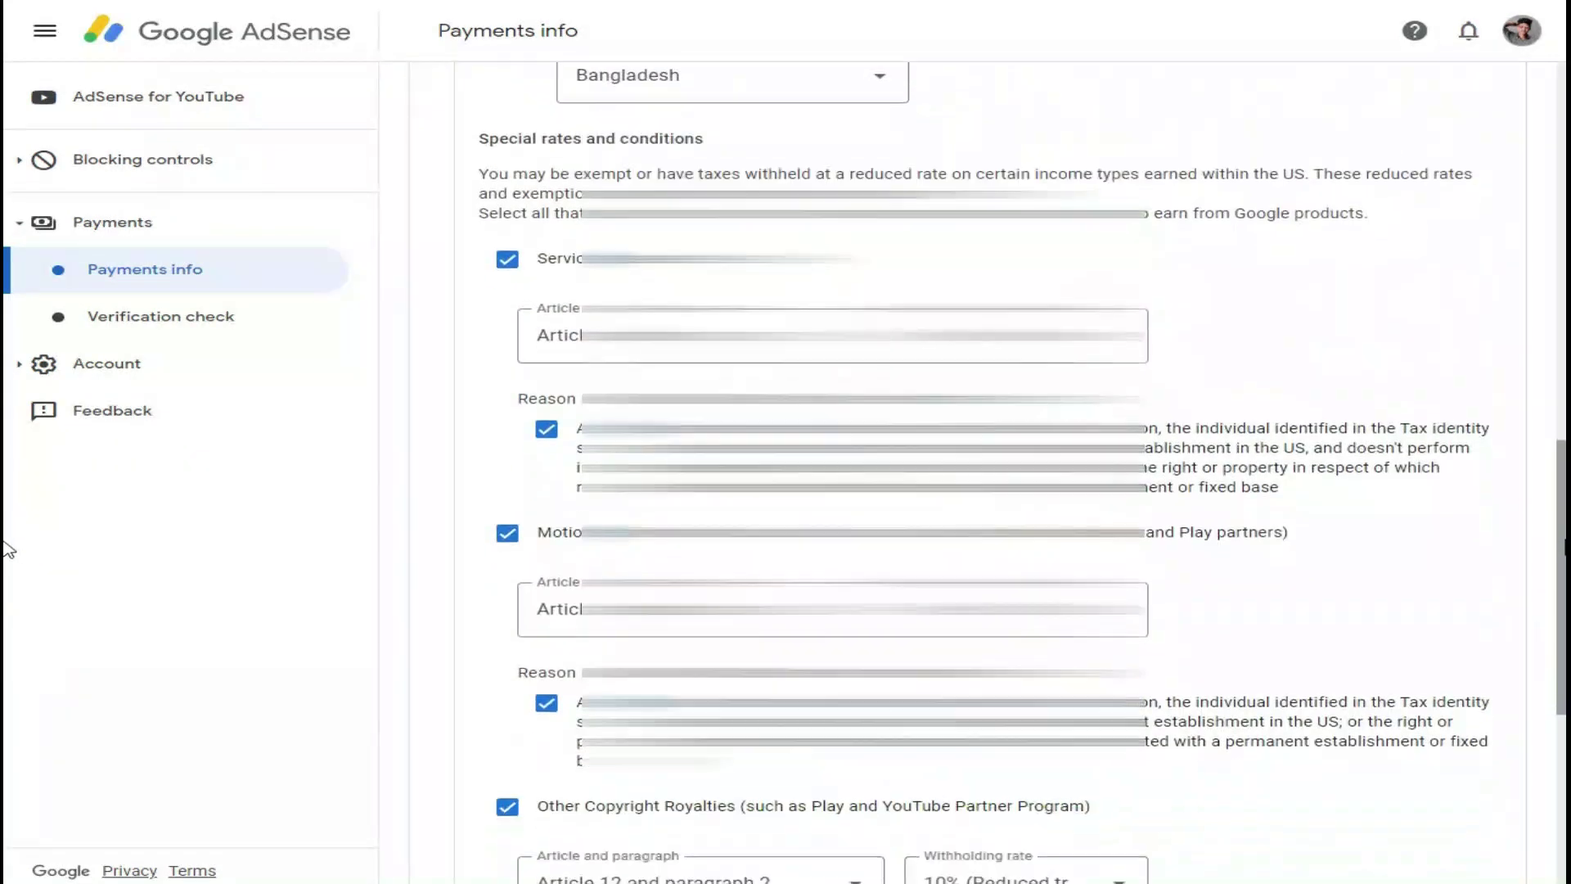
scroll(10, 589, down, 3)
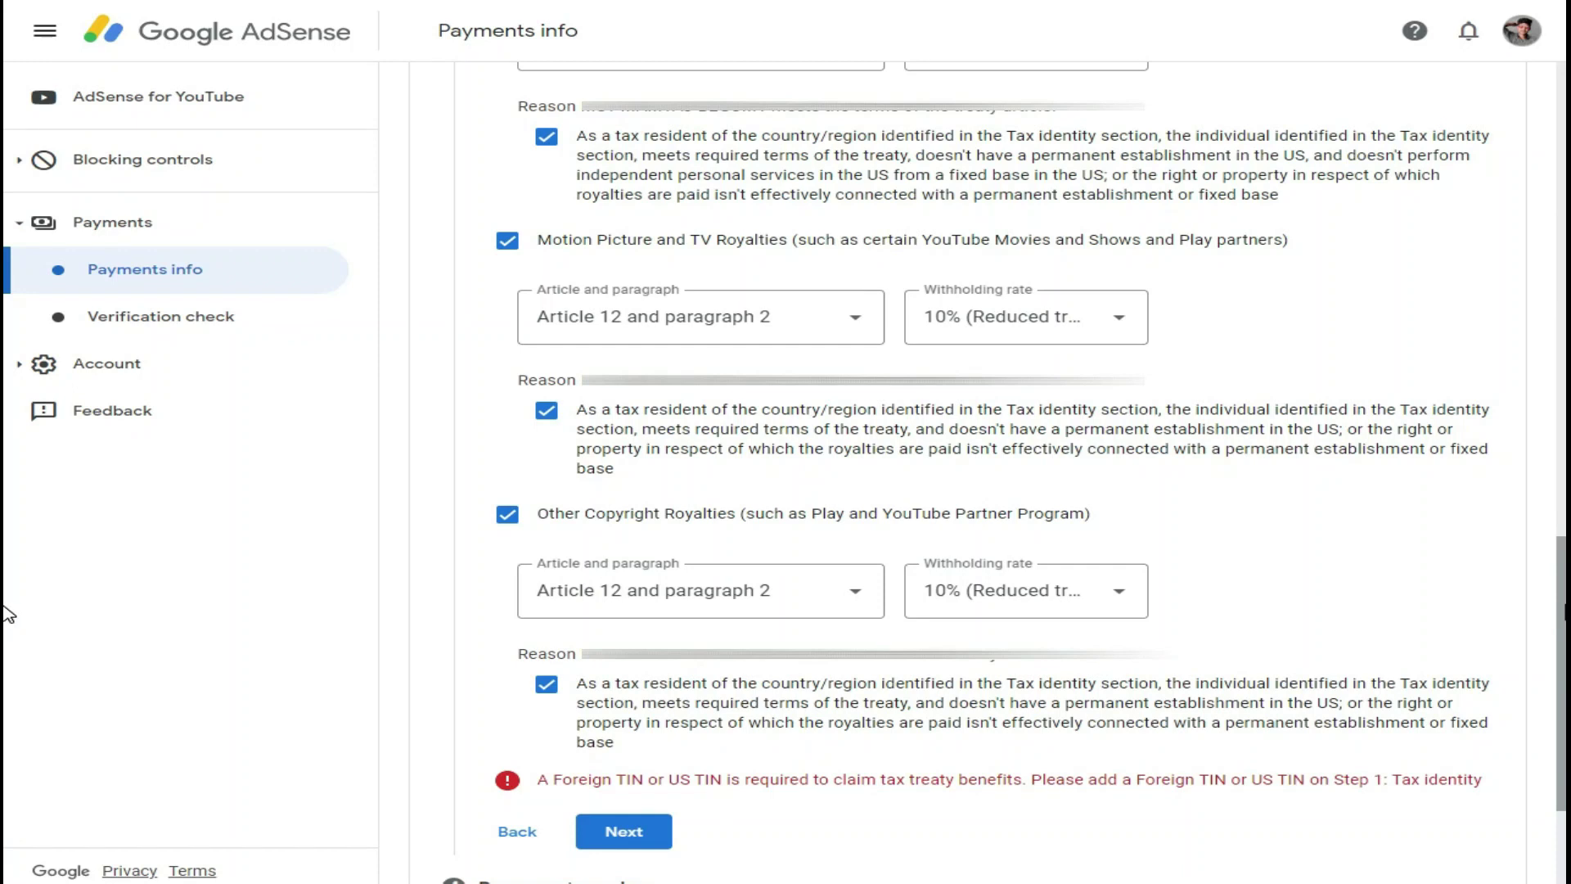
Change the answer on claiming a reduced rate of withholding under a tax treaty to No and continue to Document preview.
scroll(7, 614, up, 12)
click(500, 399)
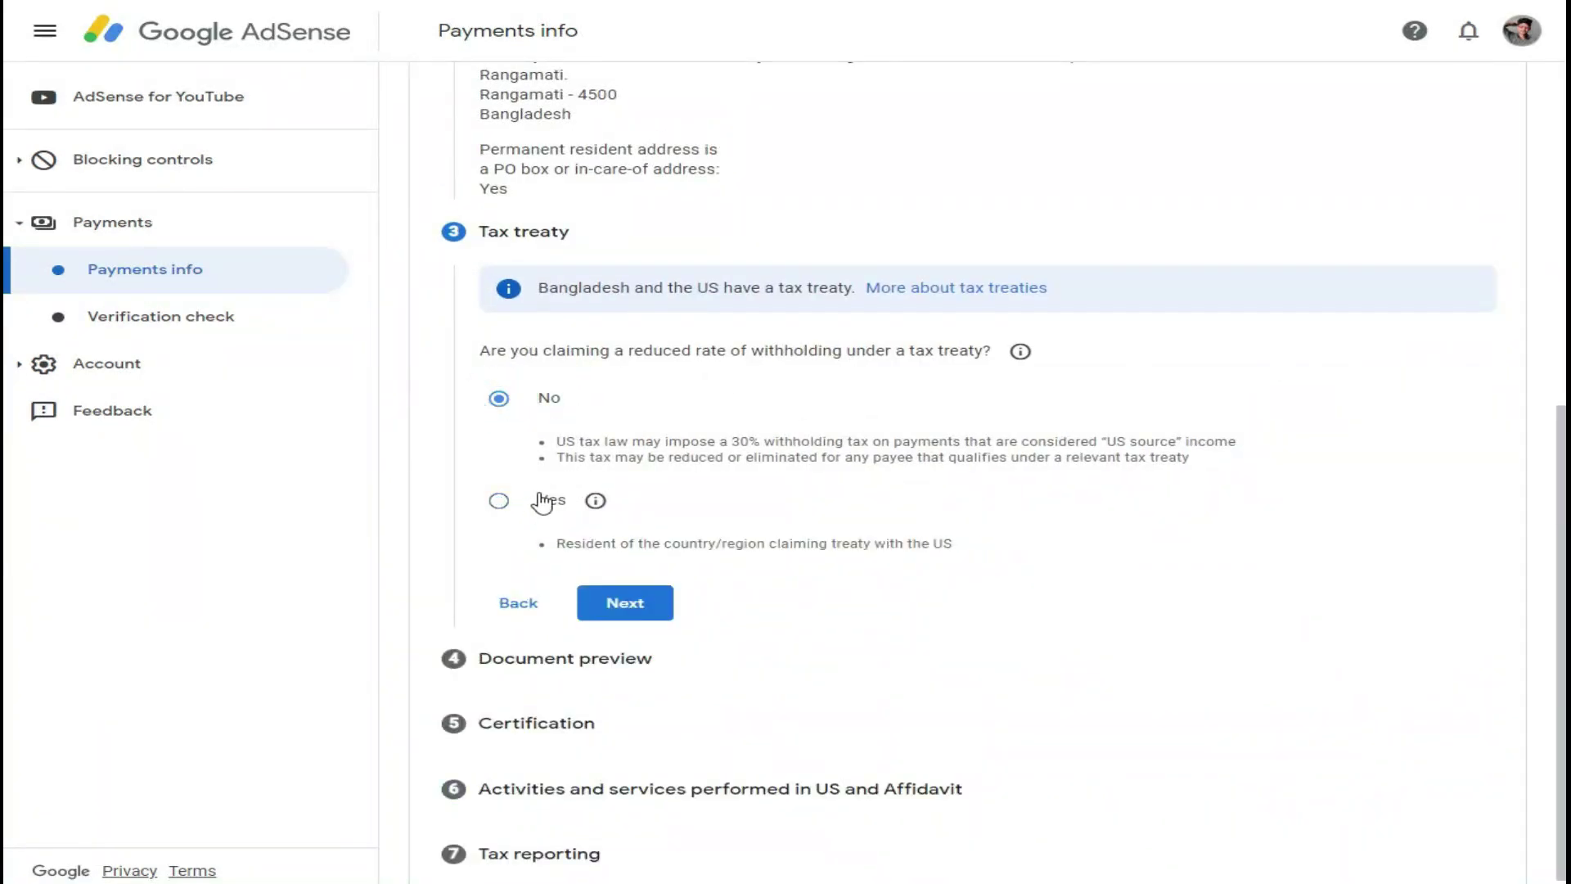
click(500, 501)
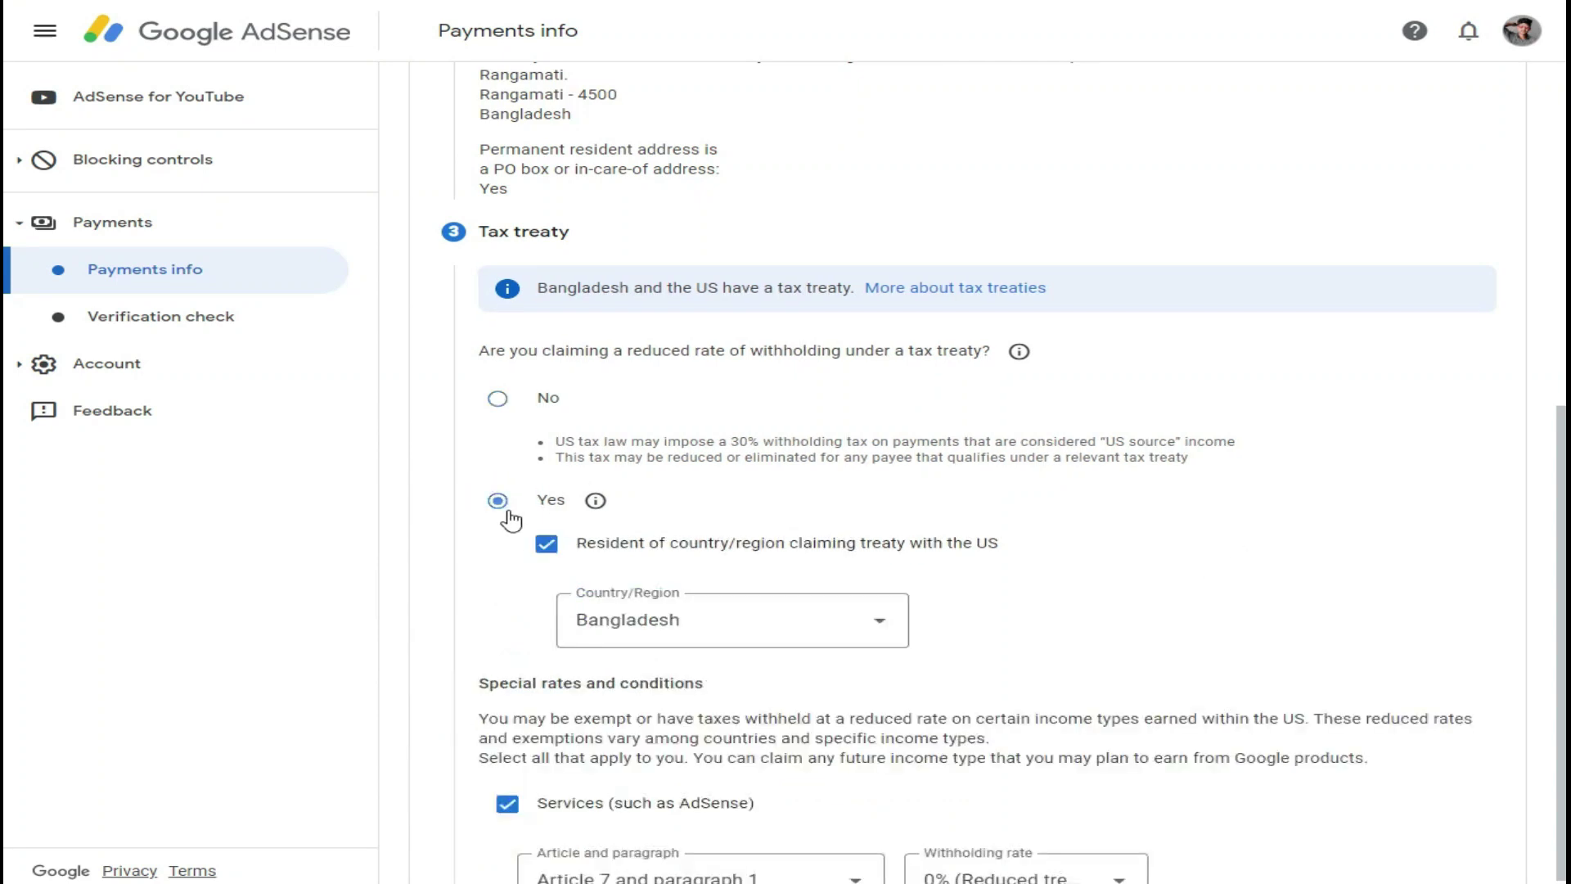
click(497, 398)
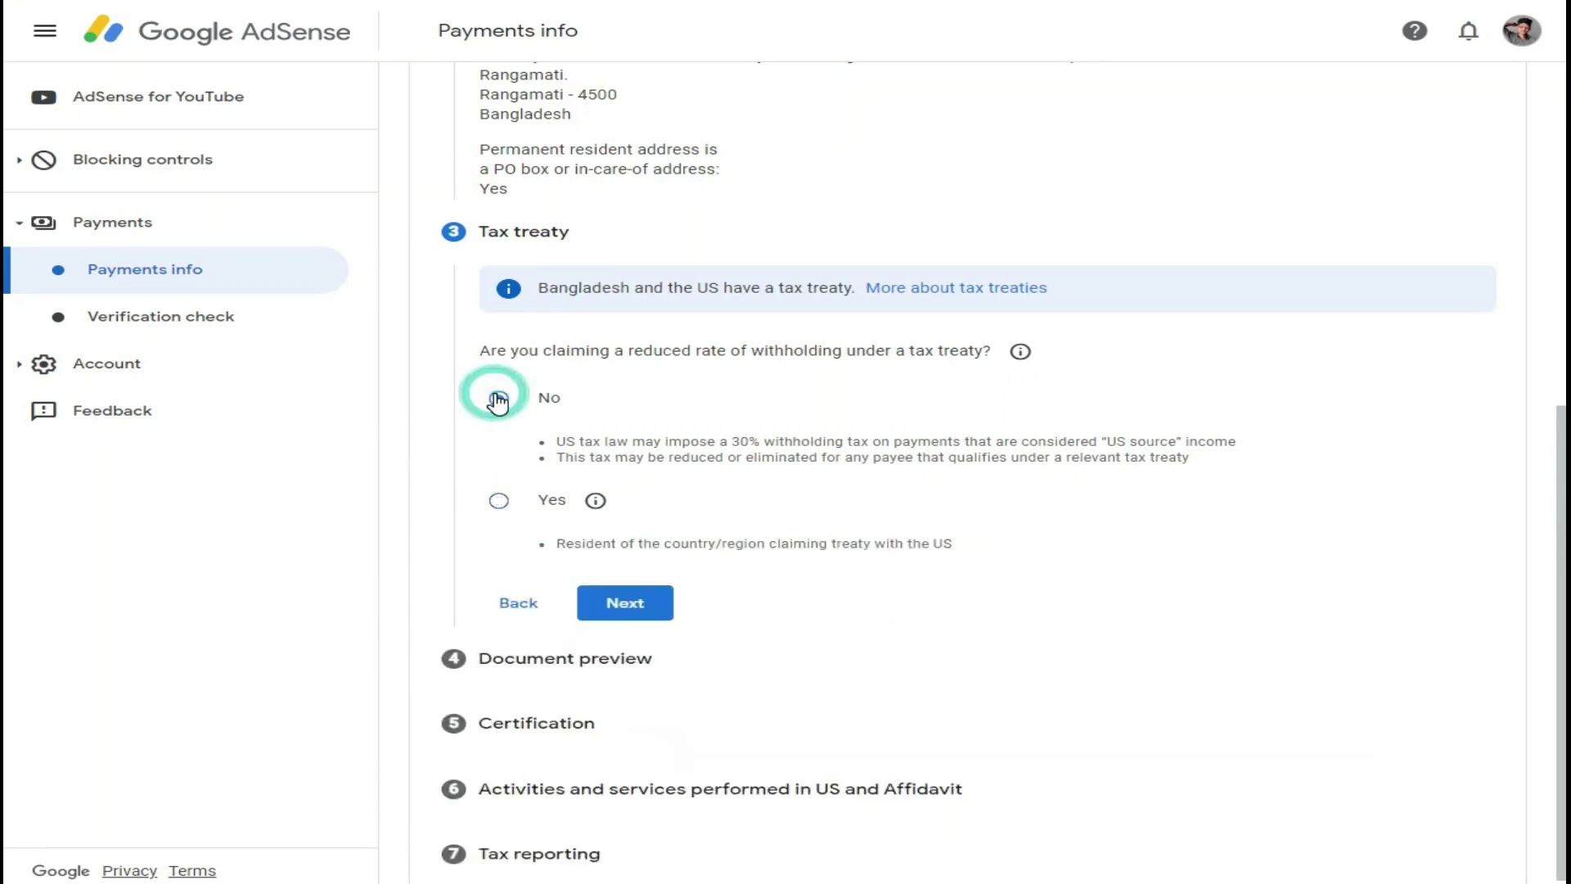
click(634, 610)
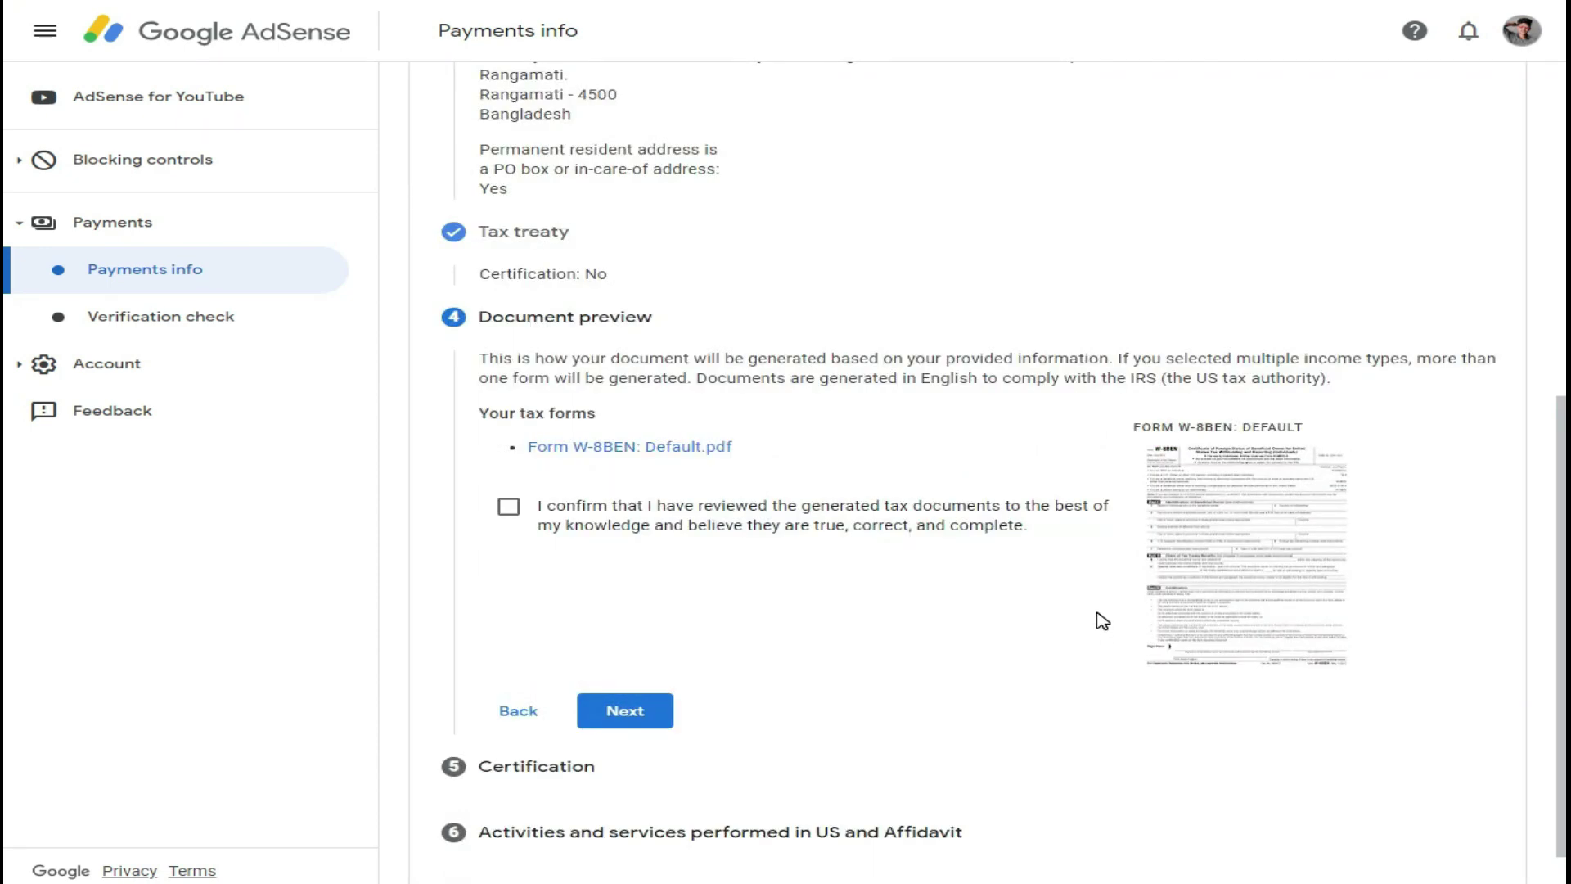
Confirm that the generated Form W-8BEN has been reviewed and is true, correct and complete, and continue to Certification.
triple_click(1137, 426)
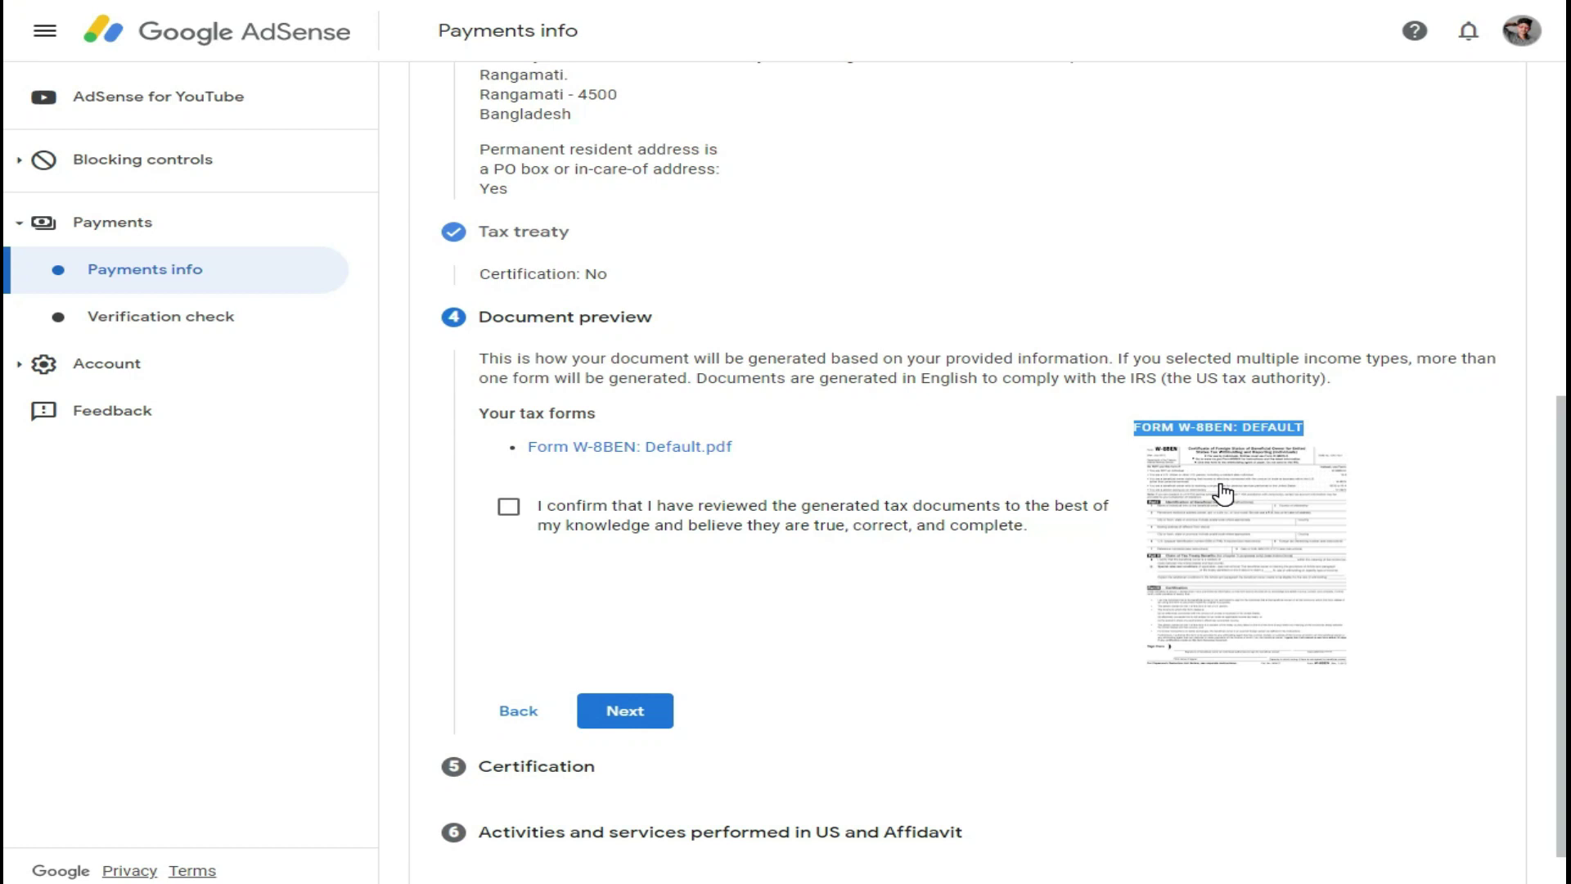
click(1340, 404)
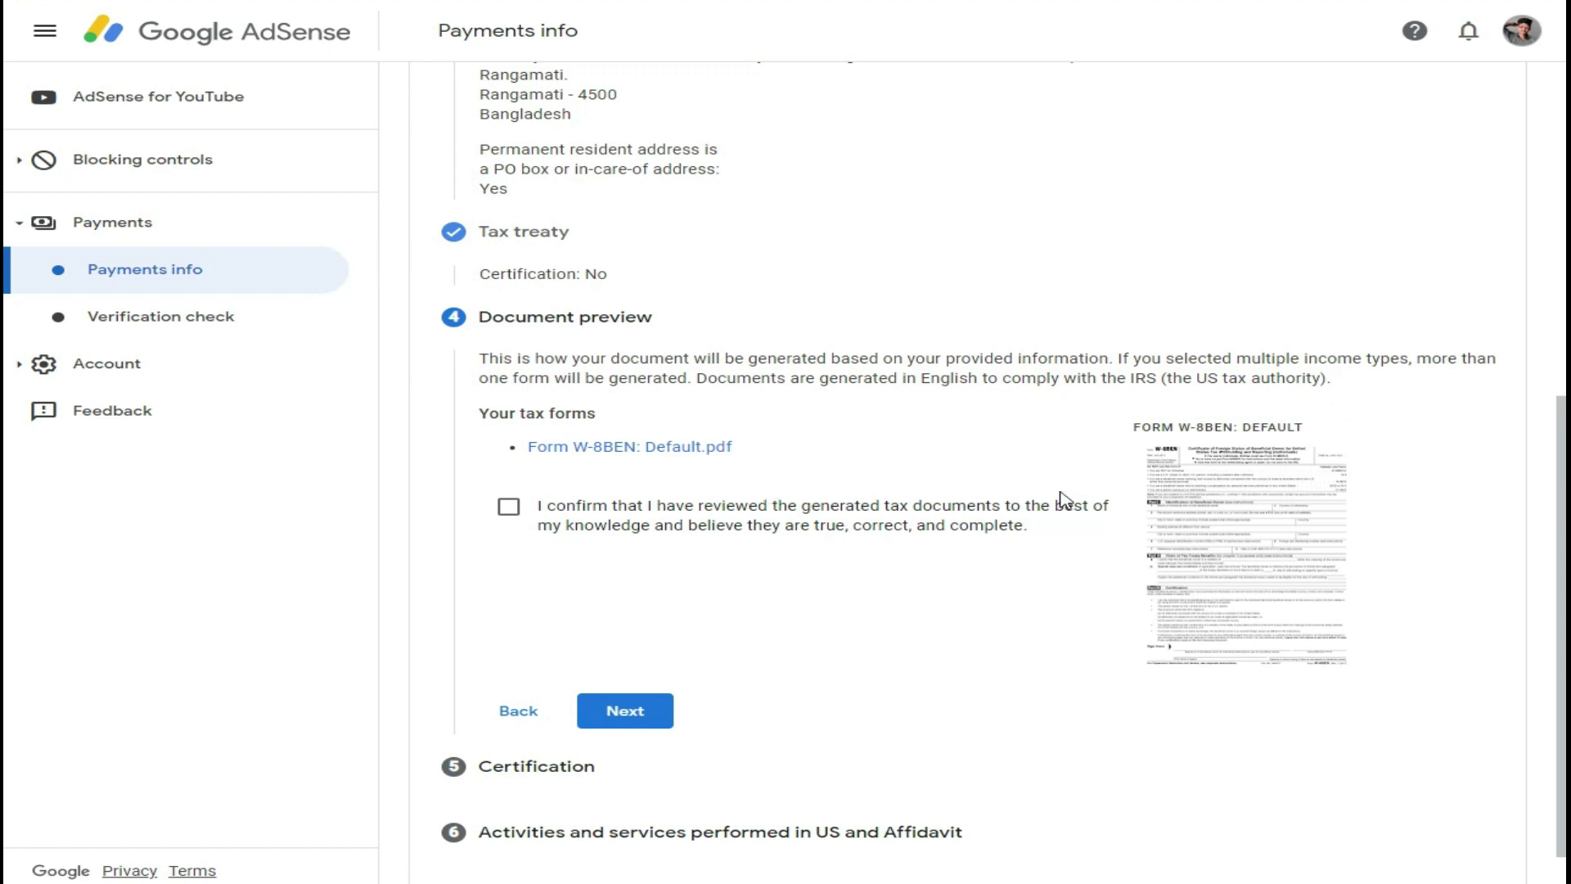
click(507, 513)
click(572, 568)
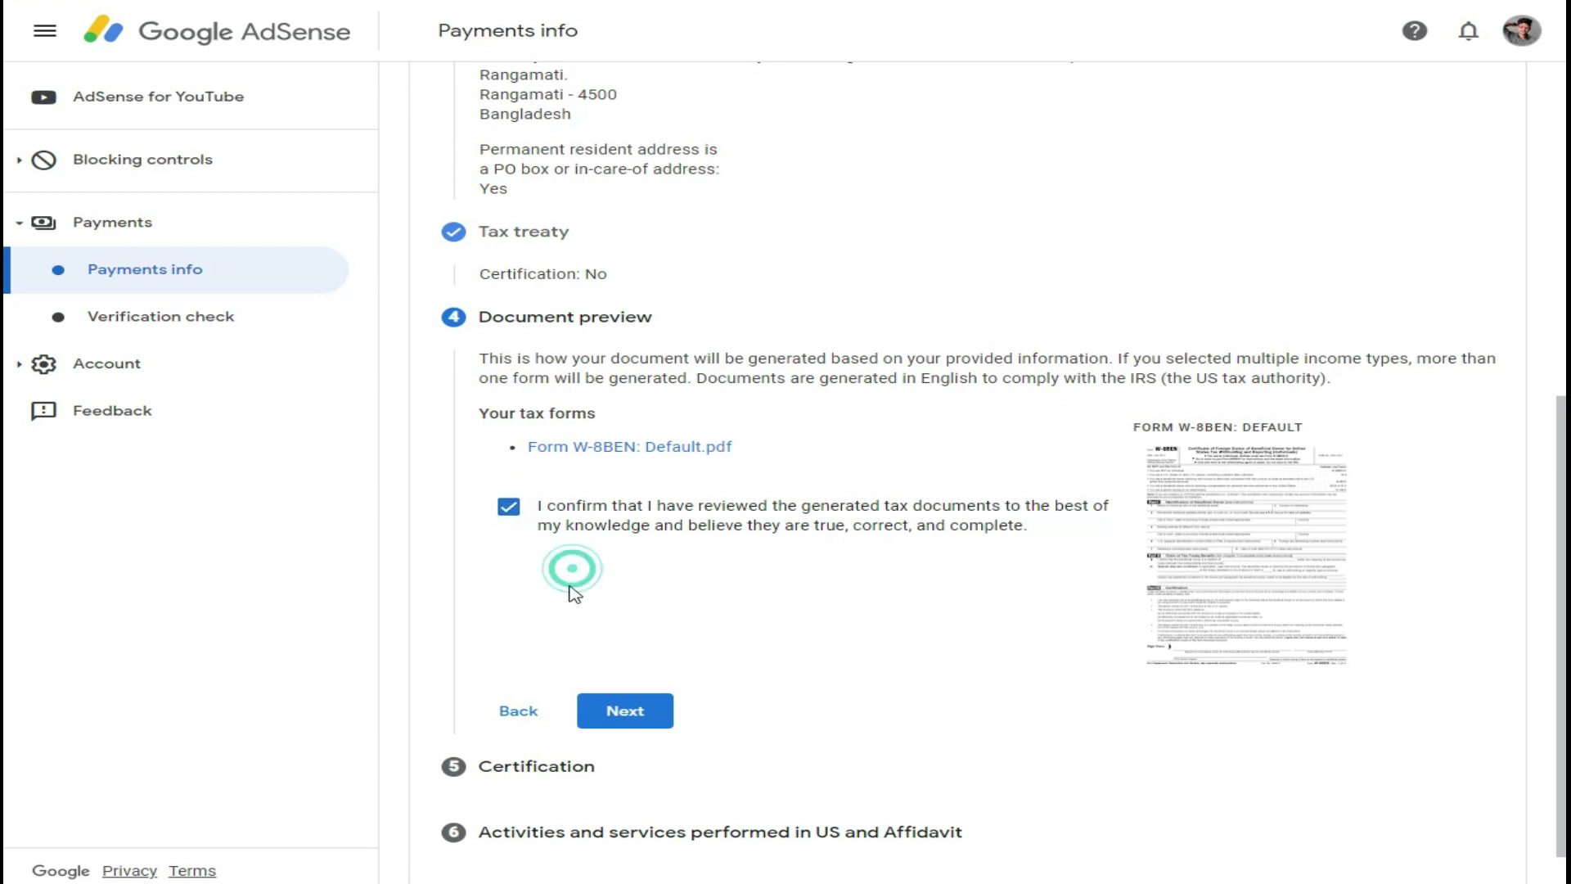
click(643, 711)
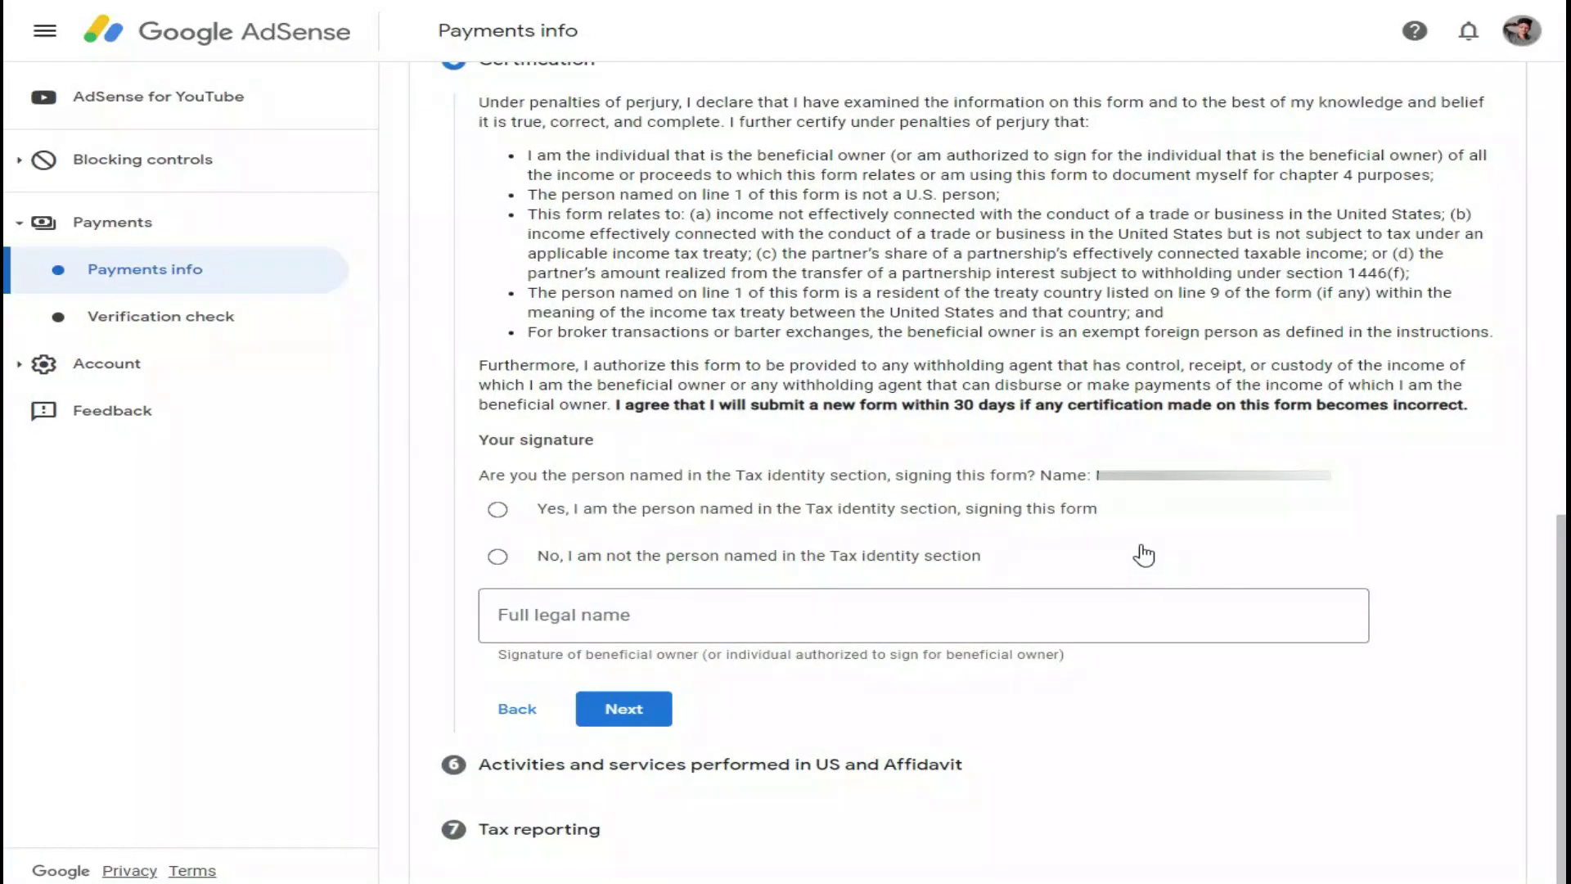
Certify the form as the person named in the Tax identity section, sign with the full legal name, and continue.
mouse_move(479, 440)
mouse_down()
mouse_move(632, 432)
mouse_move(642, 462)
mouse_up()
click(642, 460)
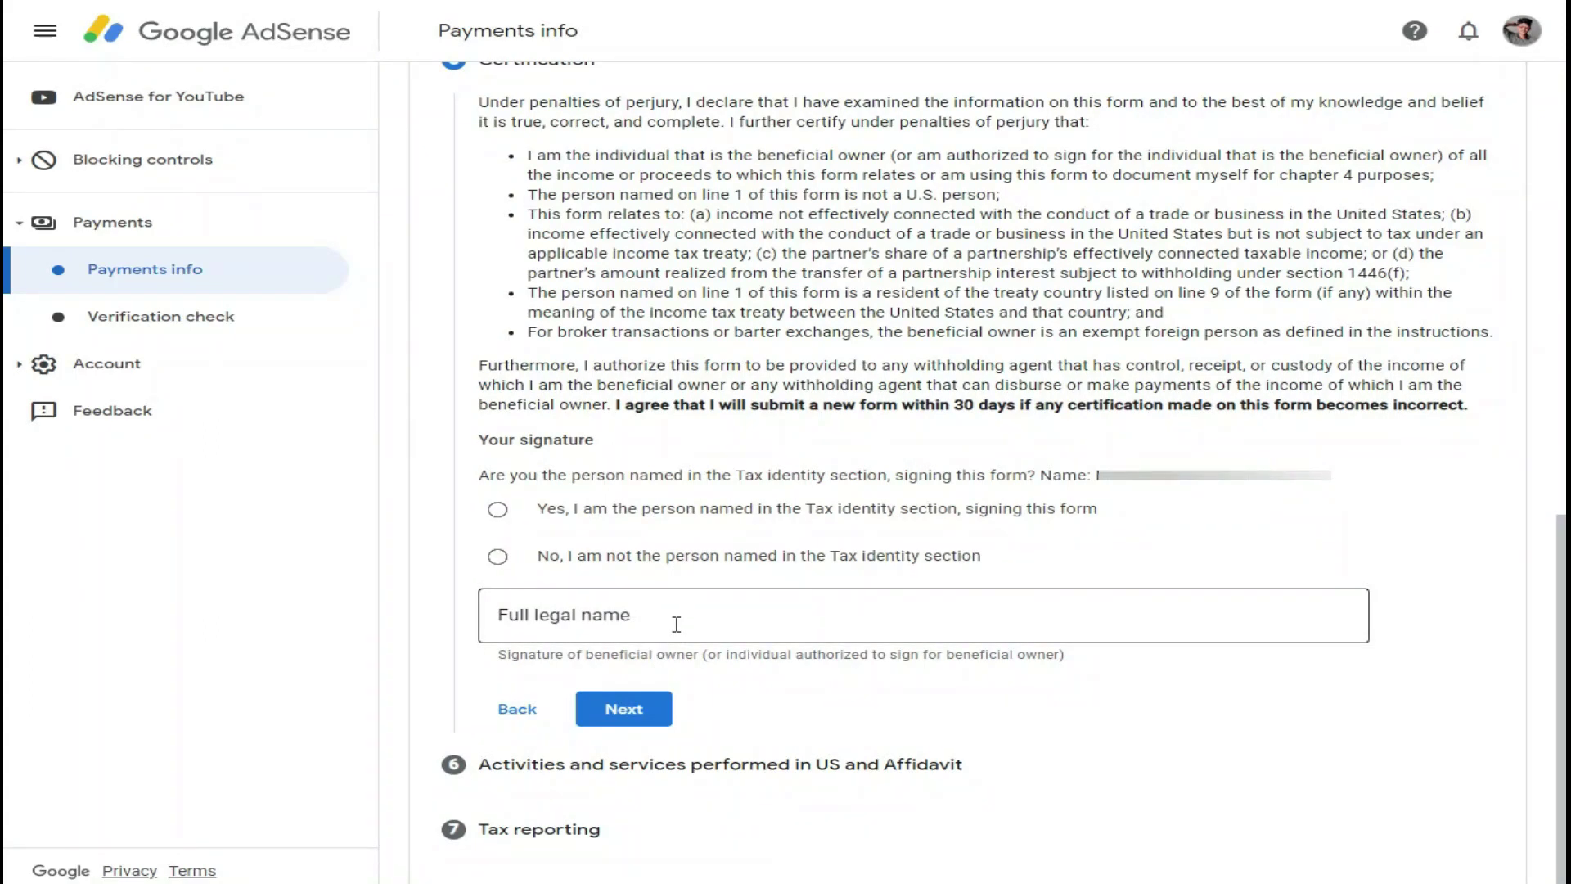
click(543, 509)
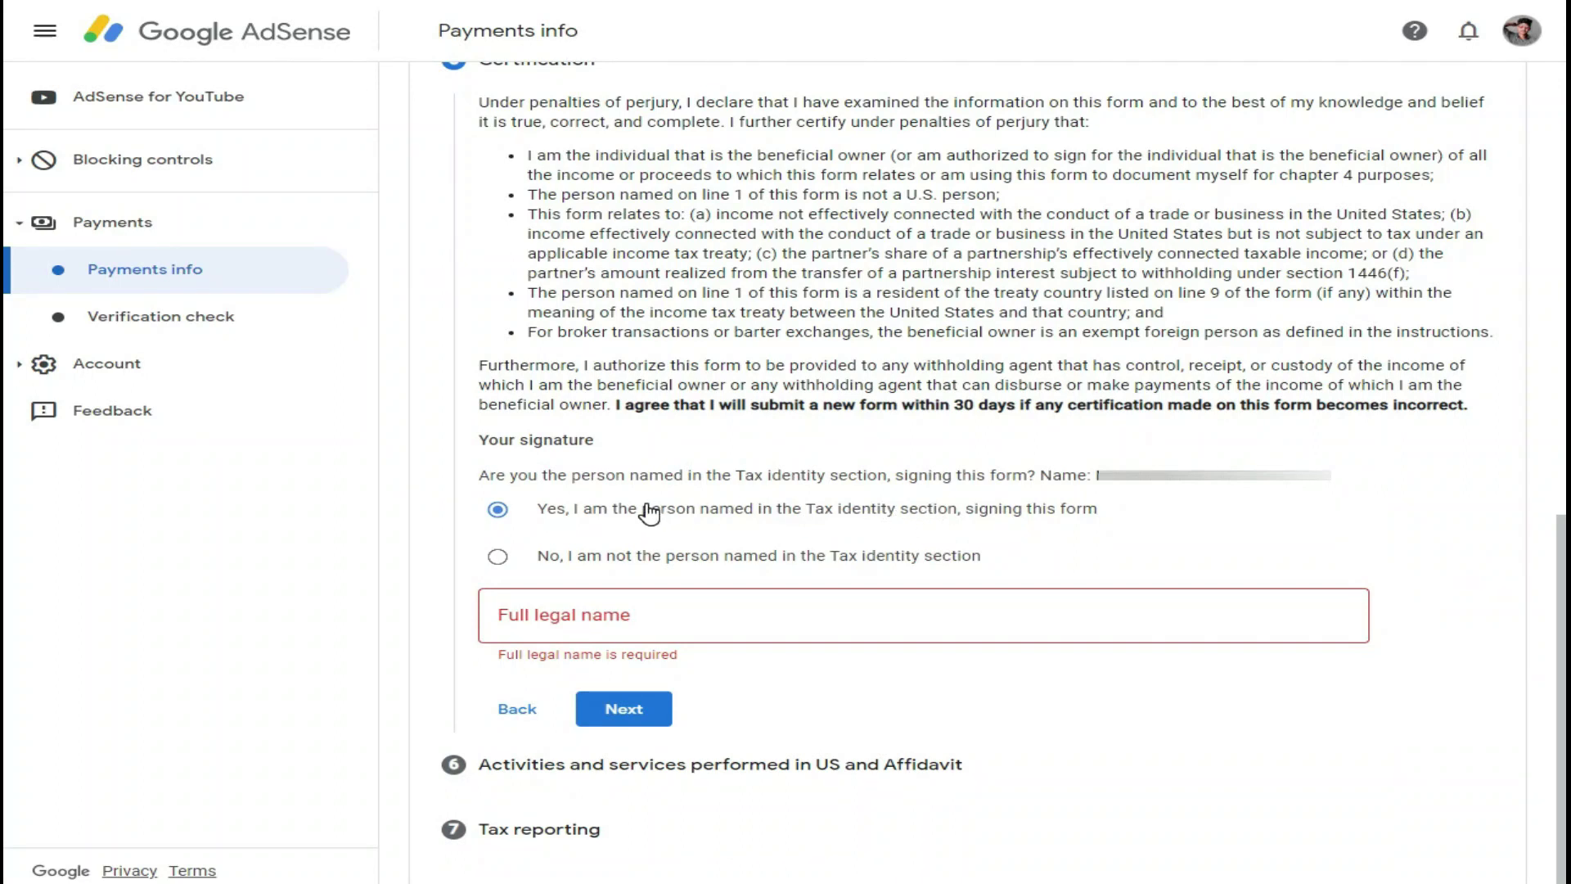
click(637, 615)
key(ctrl+v)
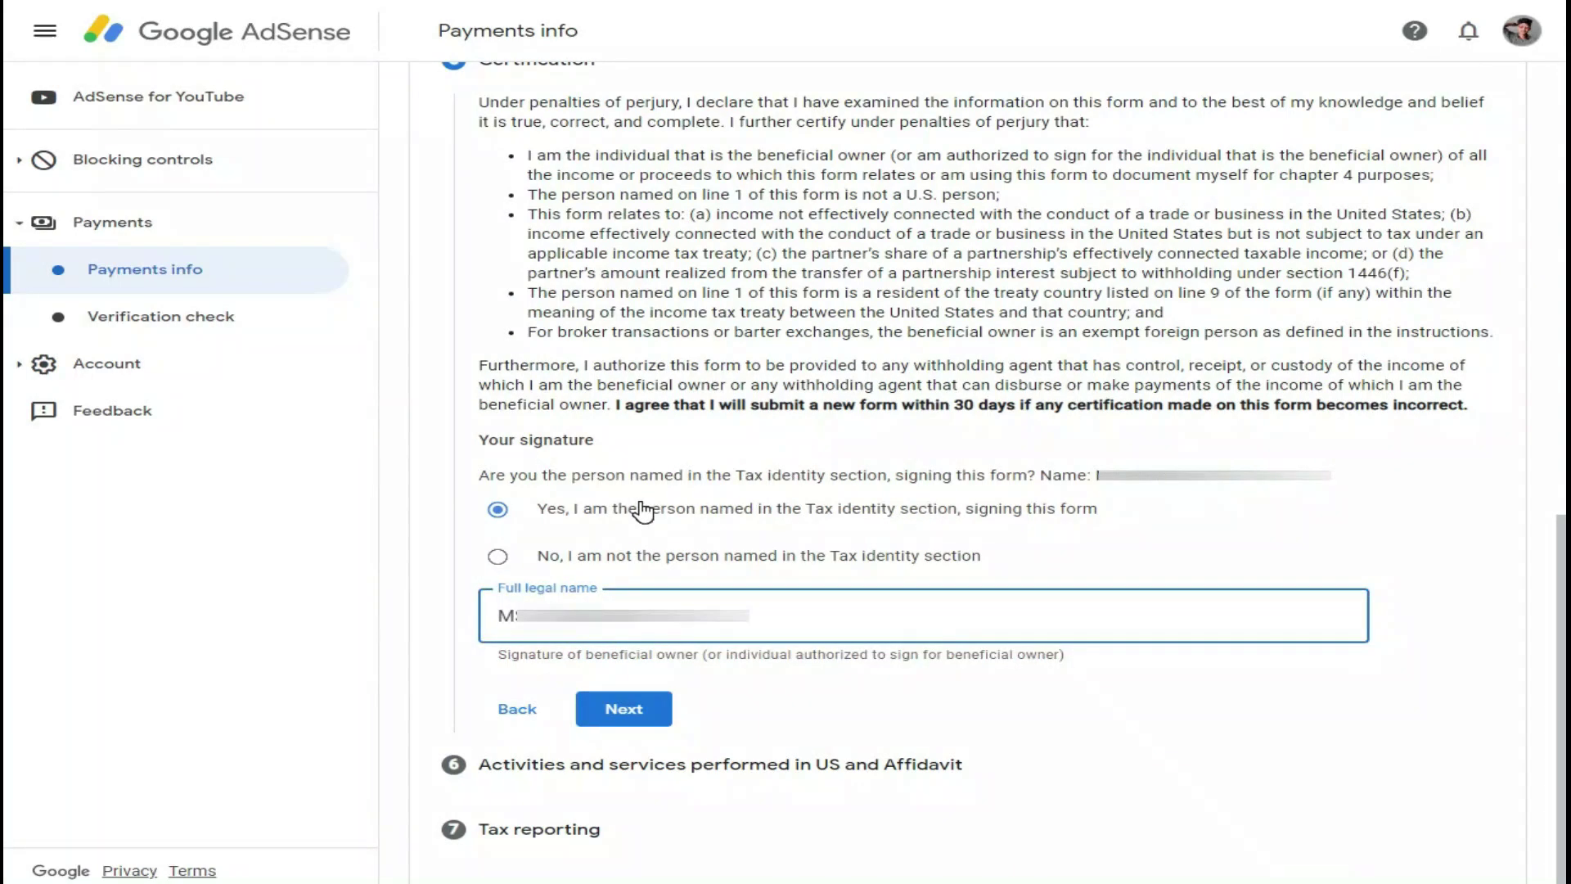
click(589, 515)
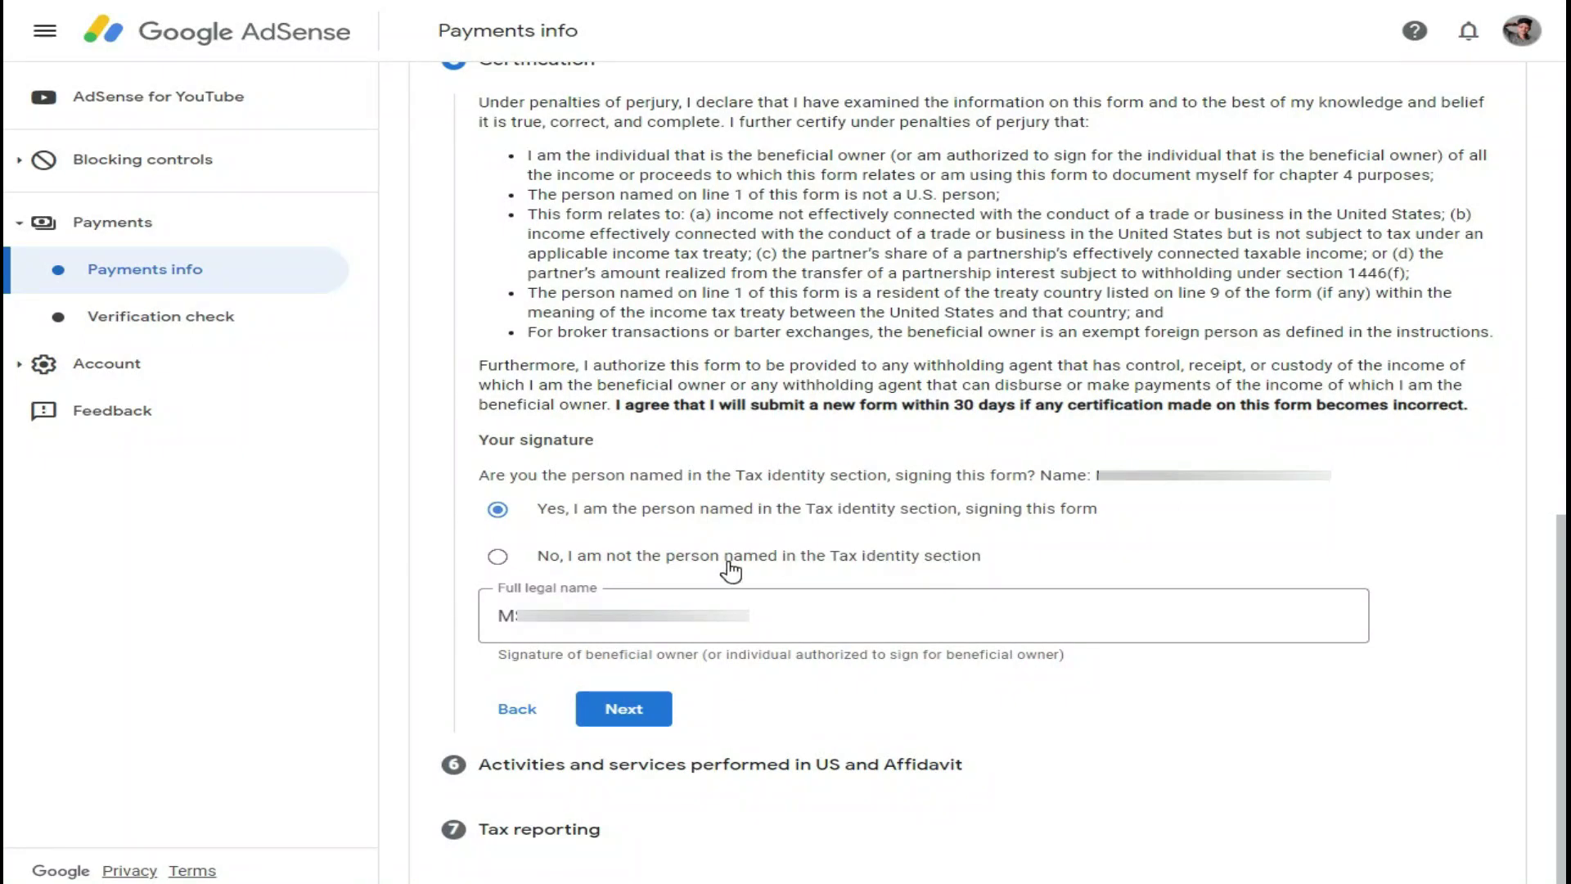
click(648, 557)
click(636, 518)
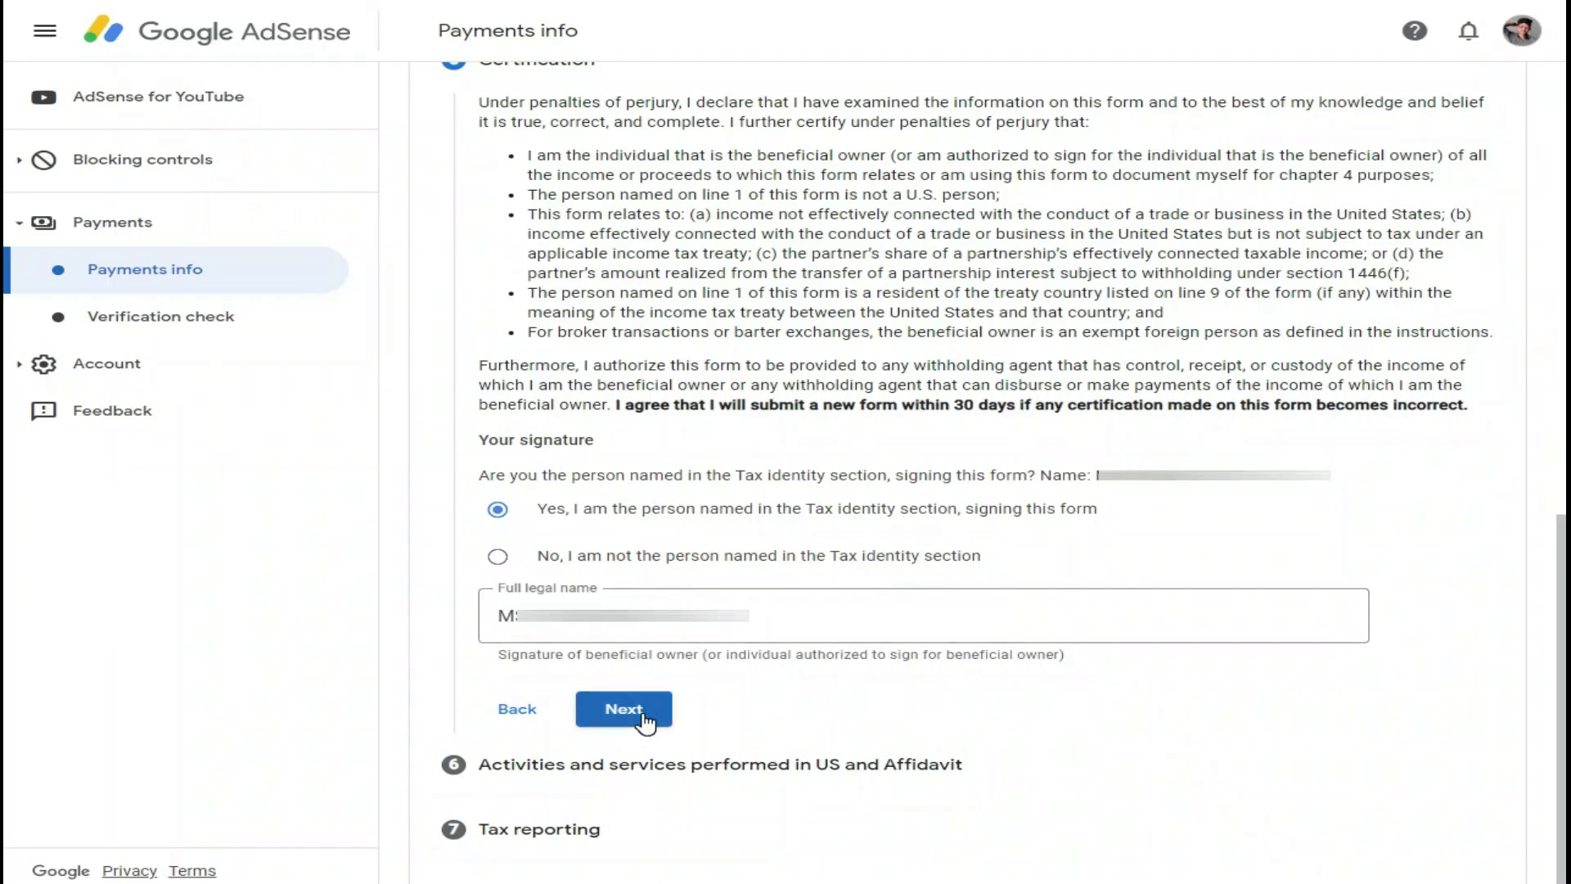
click(623, 709)
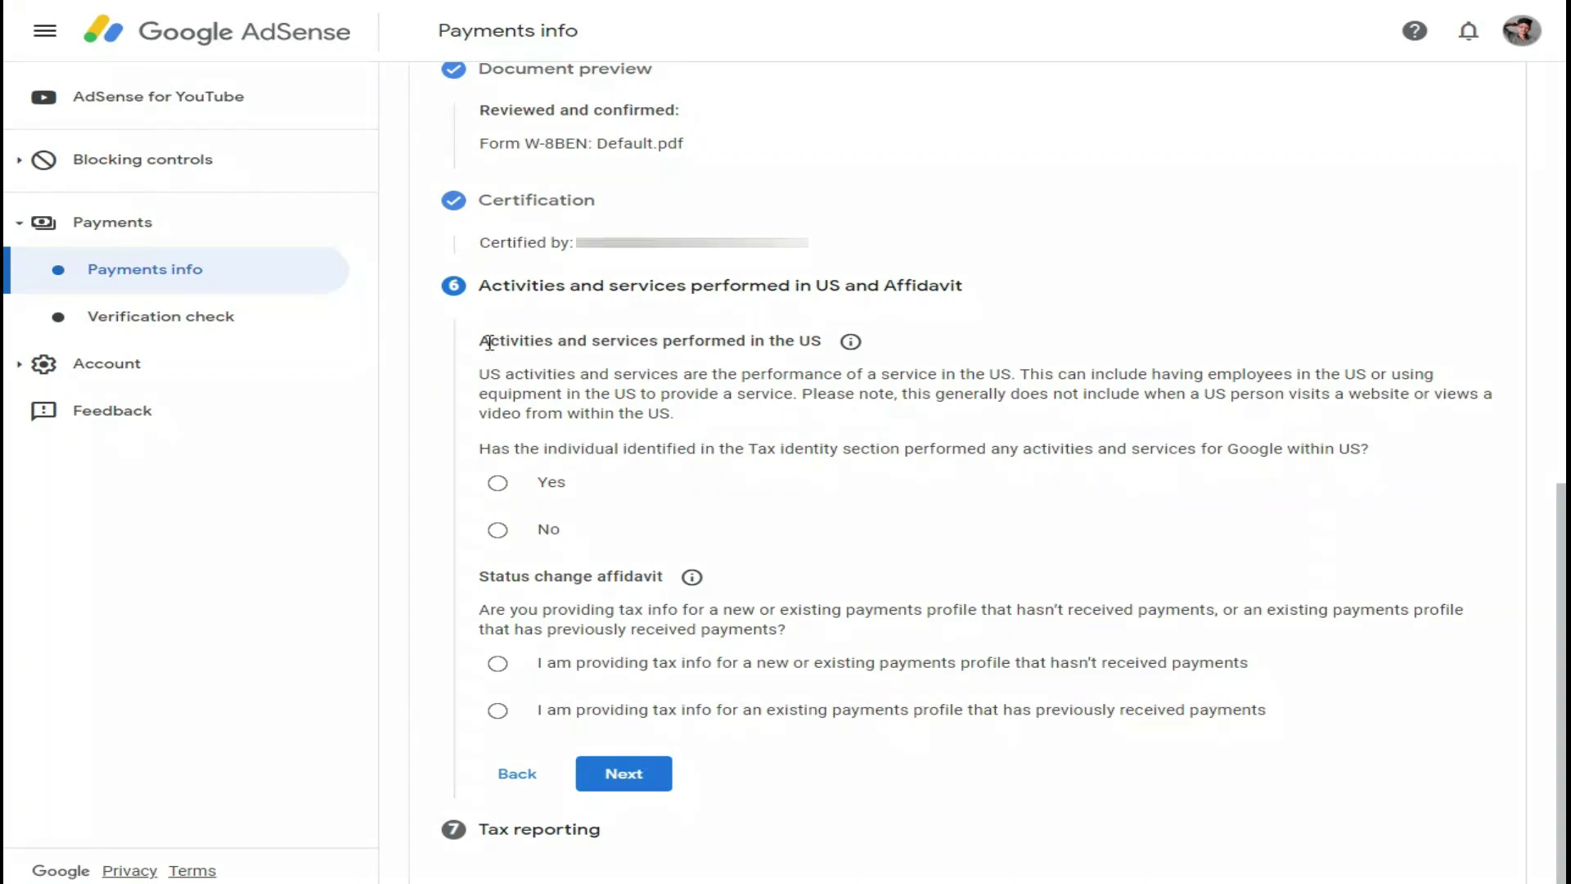
Answer No to having performed activities and services for Google within the US, and certify that services are performed solely outside the US.
drag(482, 342, 827, 344)
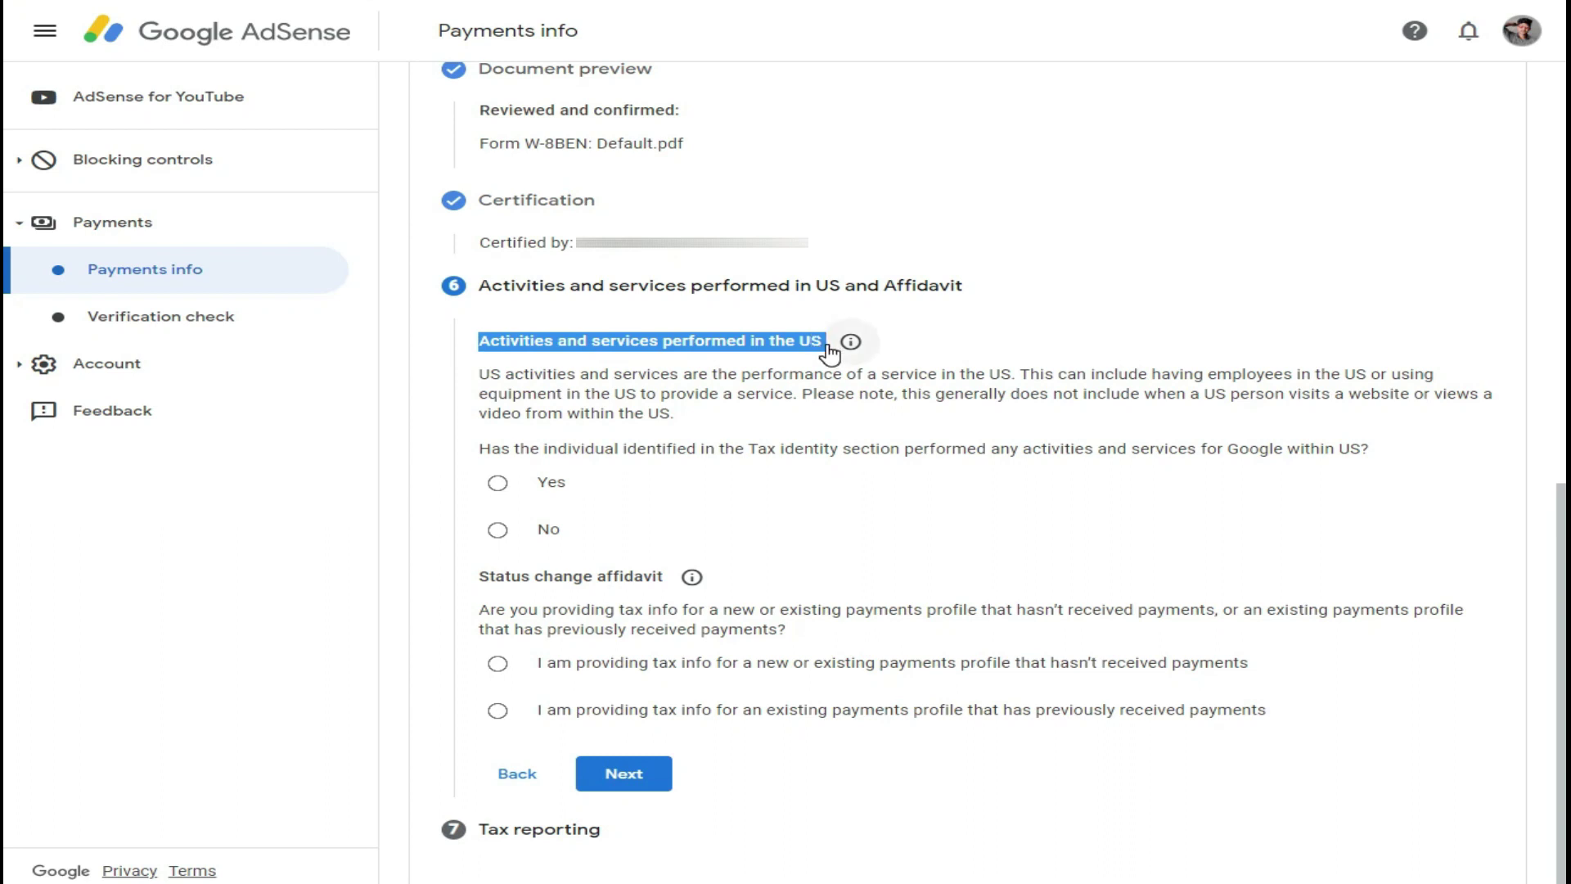
click(675, 343)
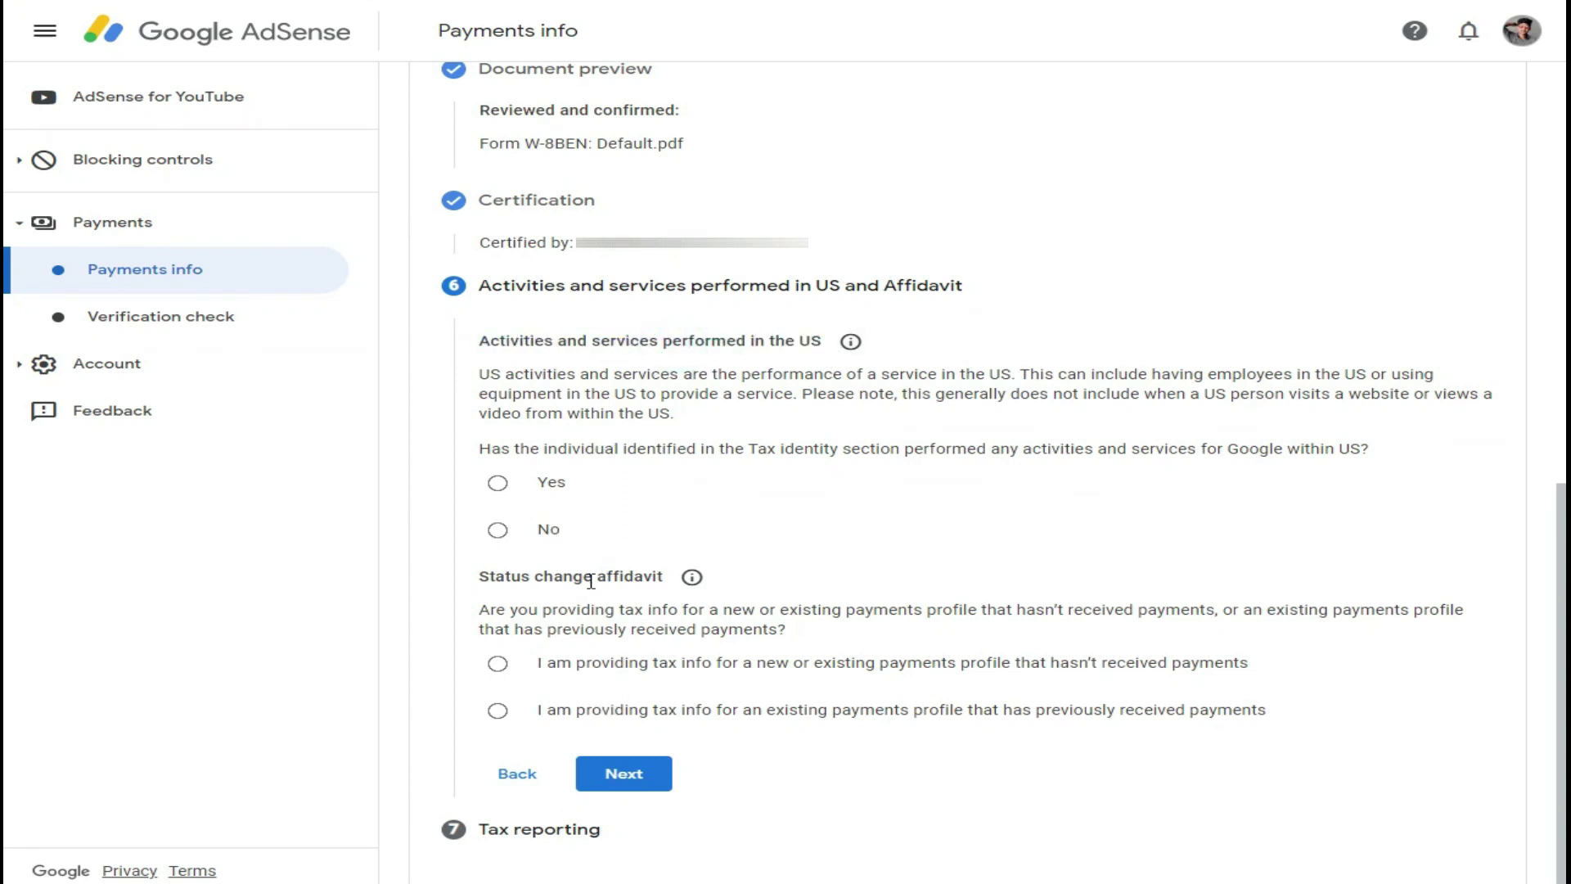
drag(479, 449, 1350, 451)
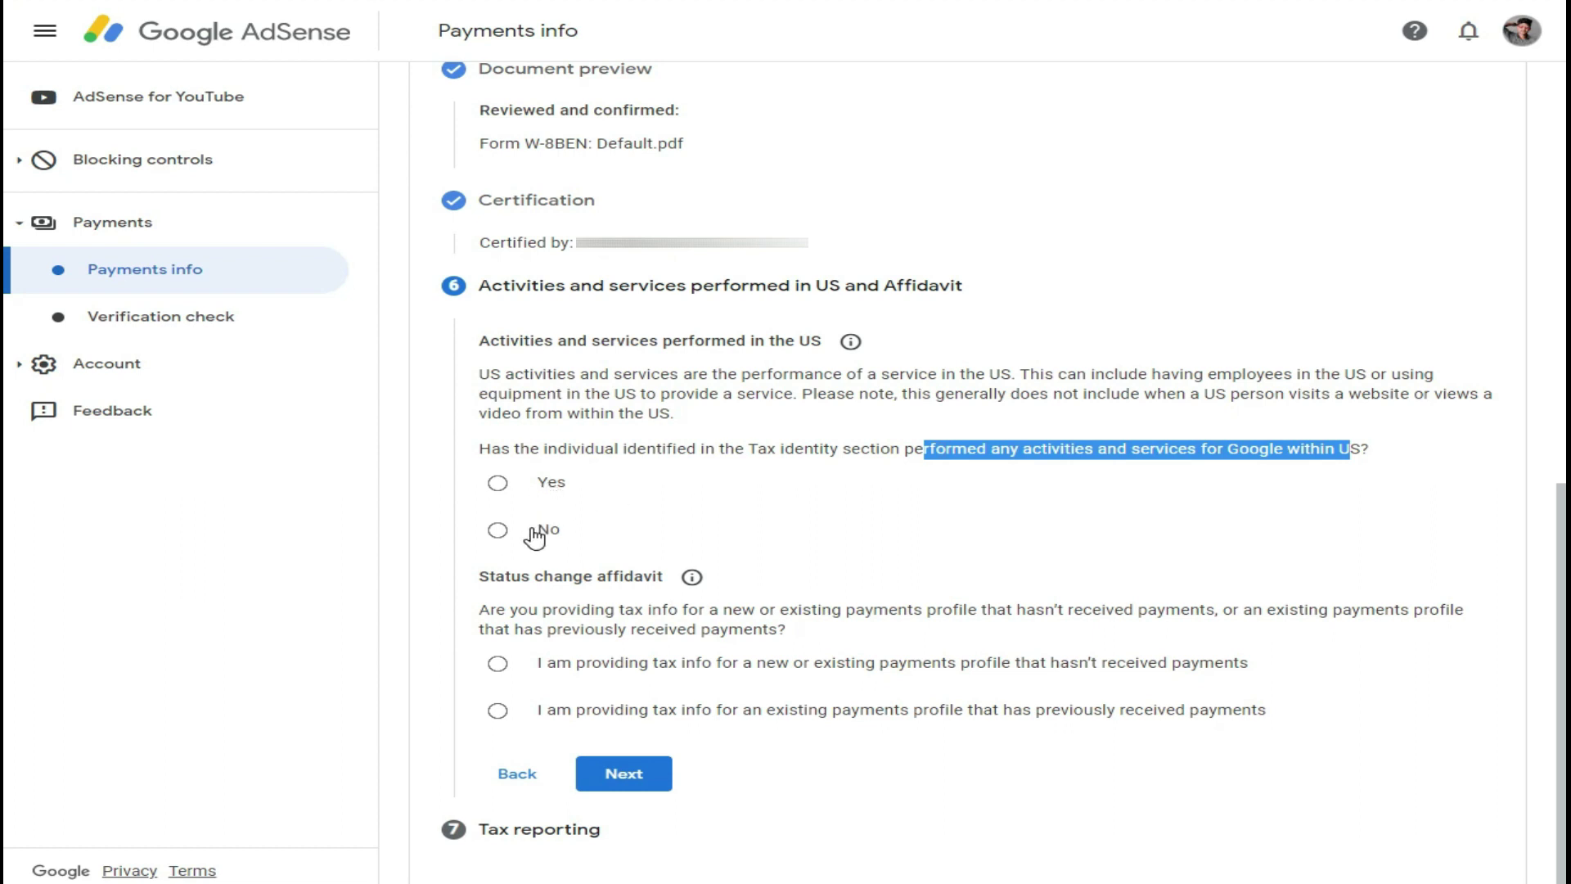
click(499, 530)
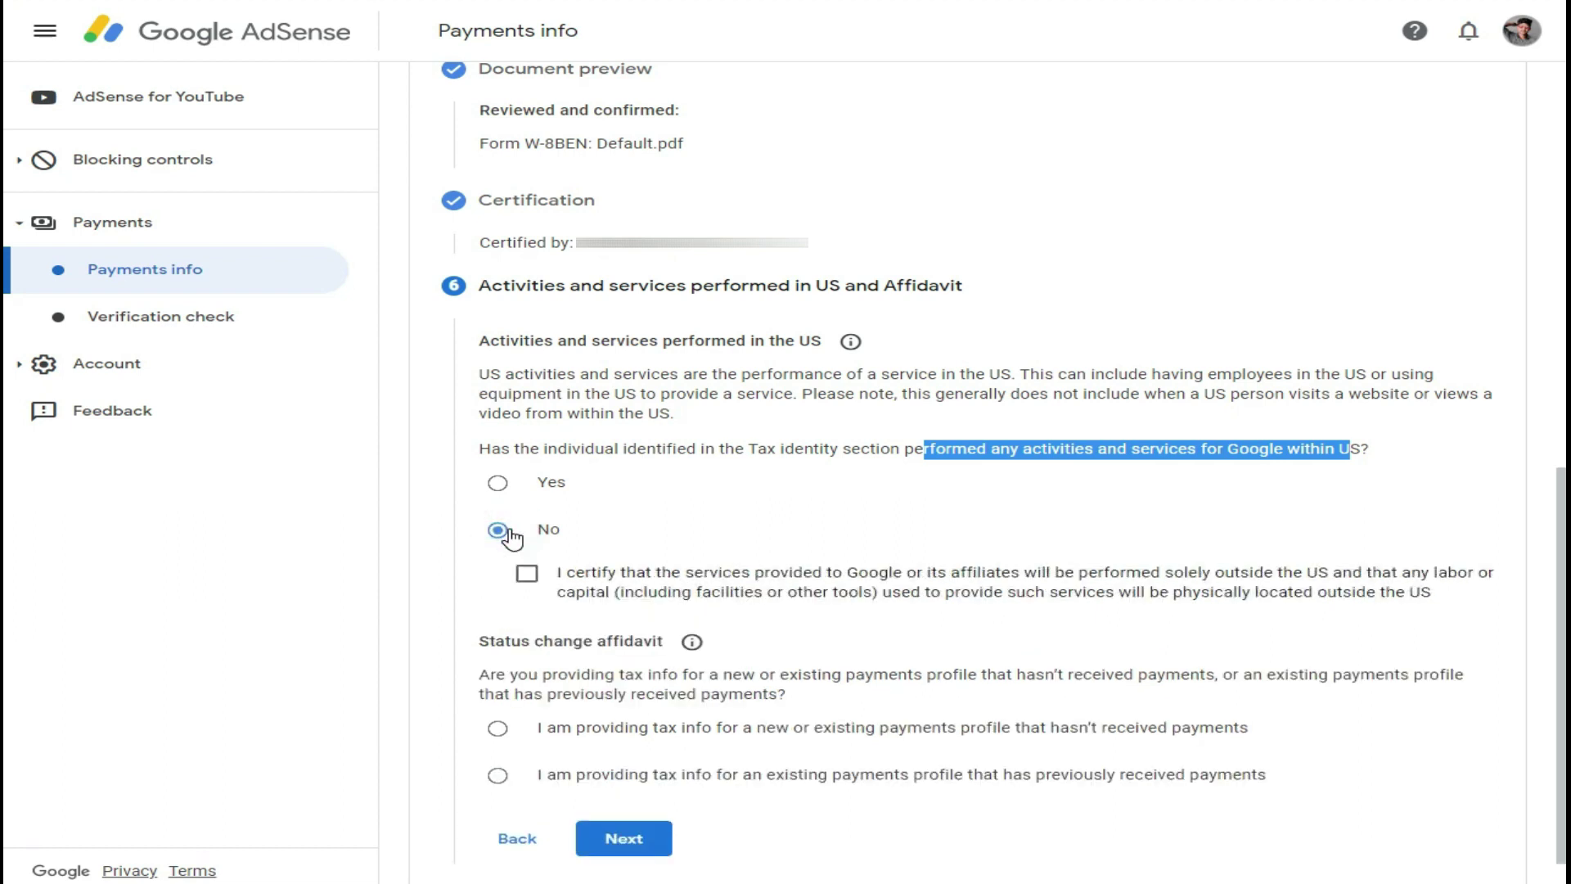
click(528, 577)
Set the status change affidavit to a new or existing payments profile that hasn't received payments, and continue to Tax reporting.
click(481, 640)
drag(481, 641, 674, 651)
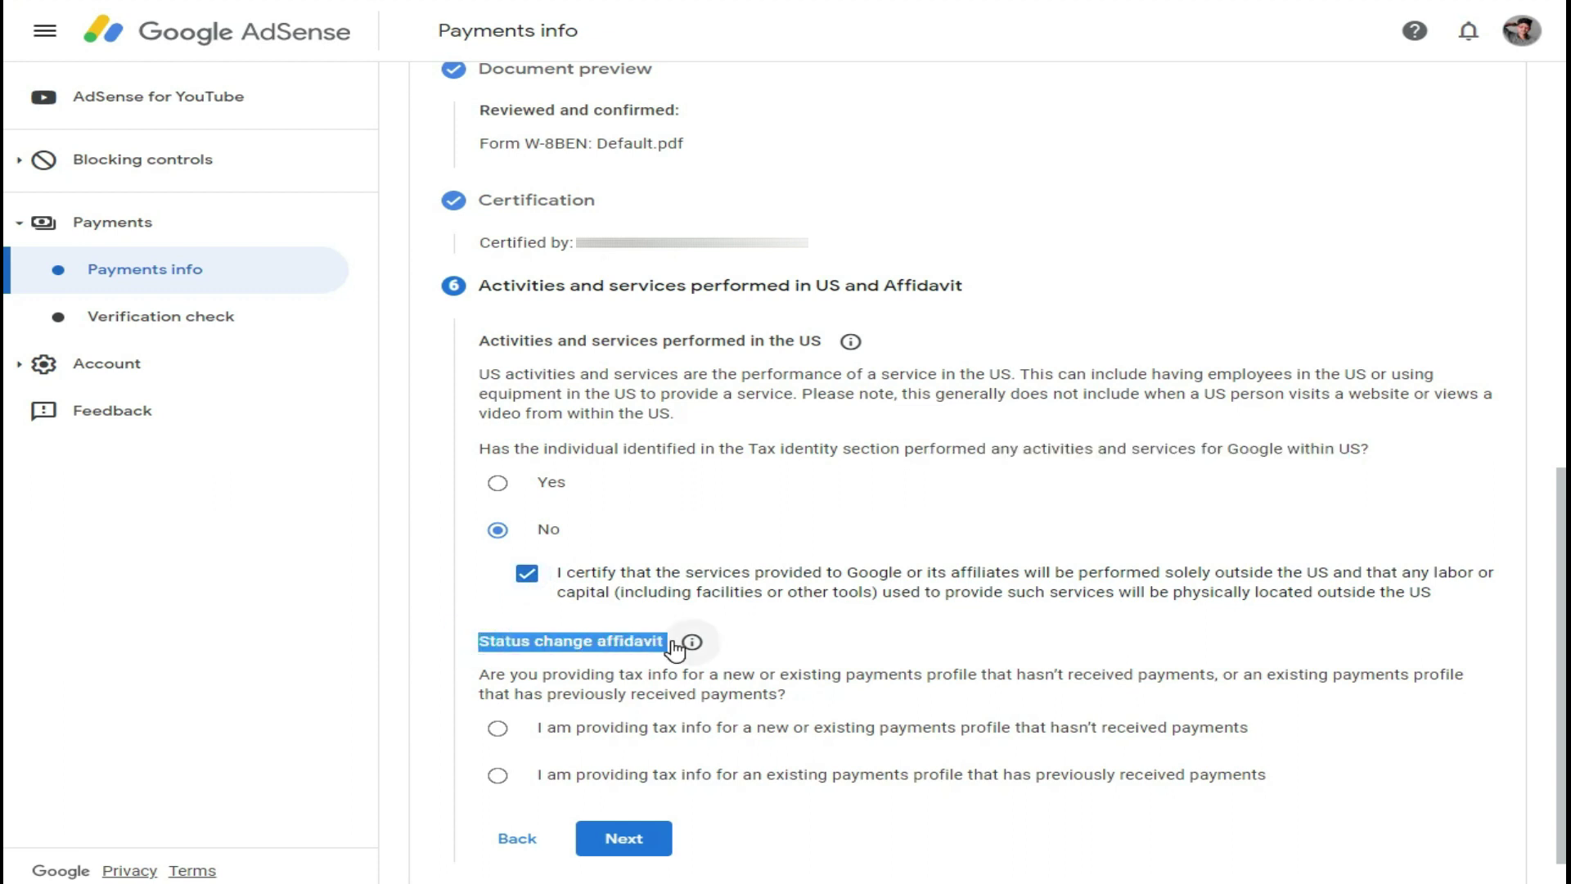
scroll(675, 651, down, 1)
drag(480, 610, 798, 639)
click(1225, 610)
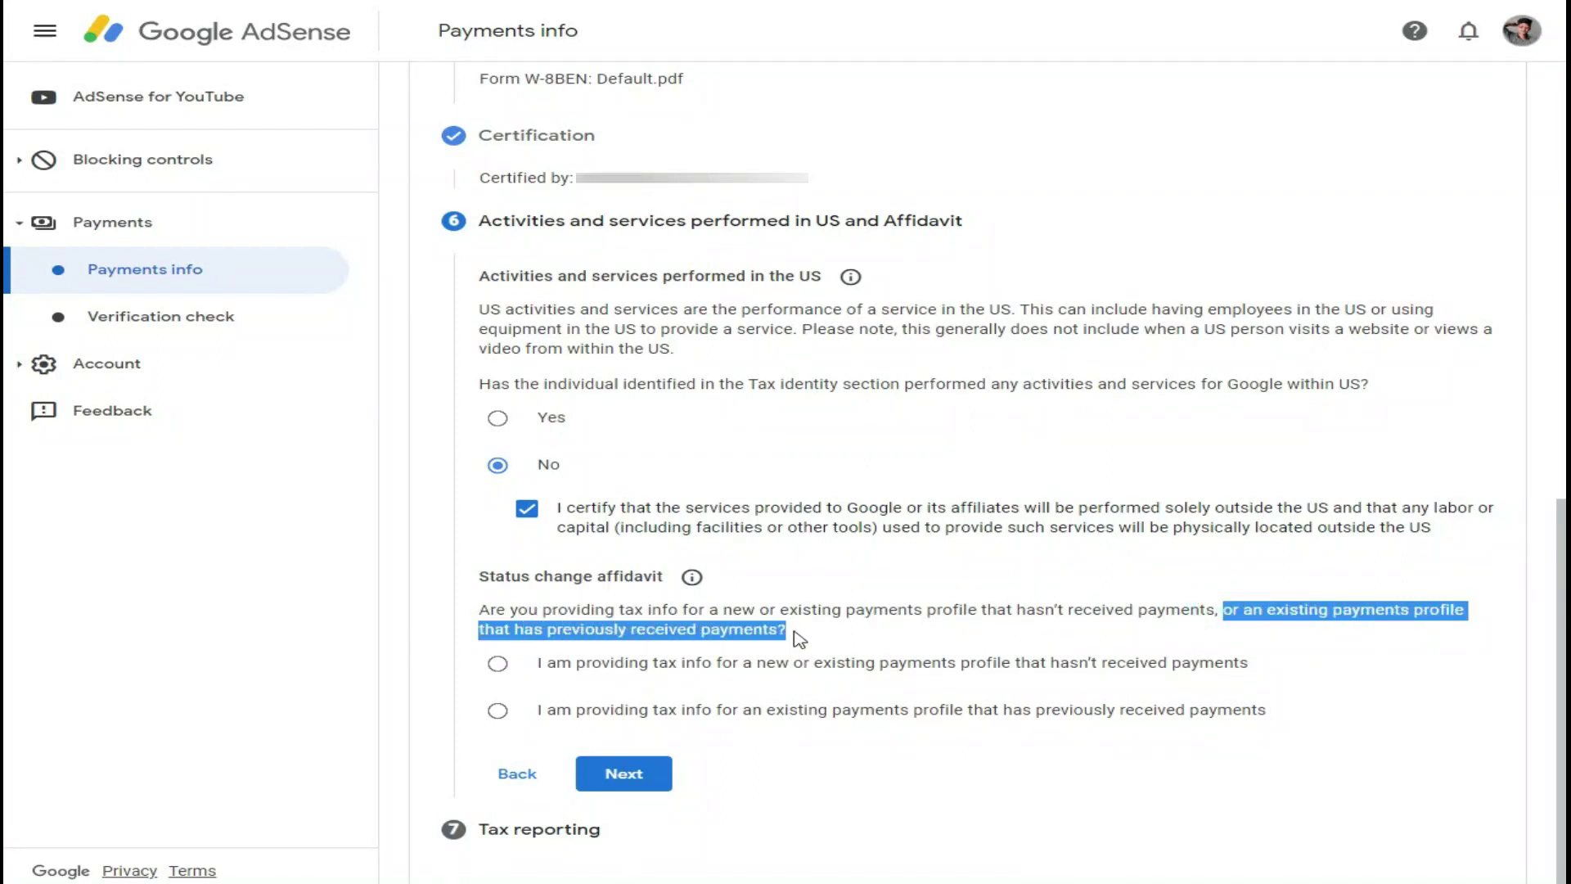
click(800, 638)
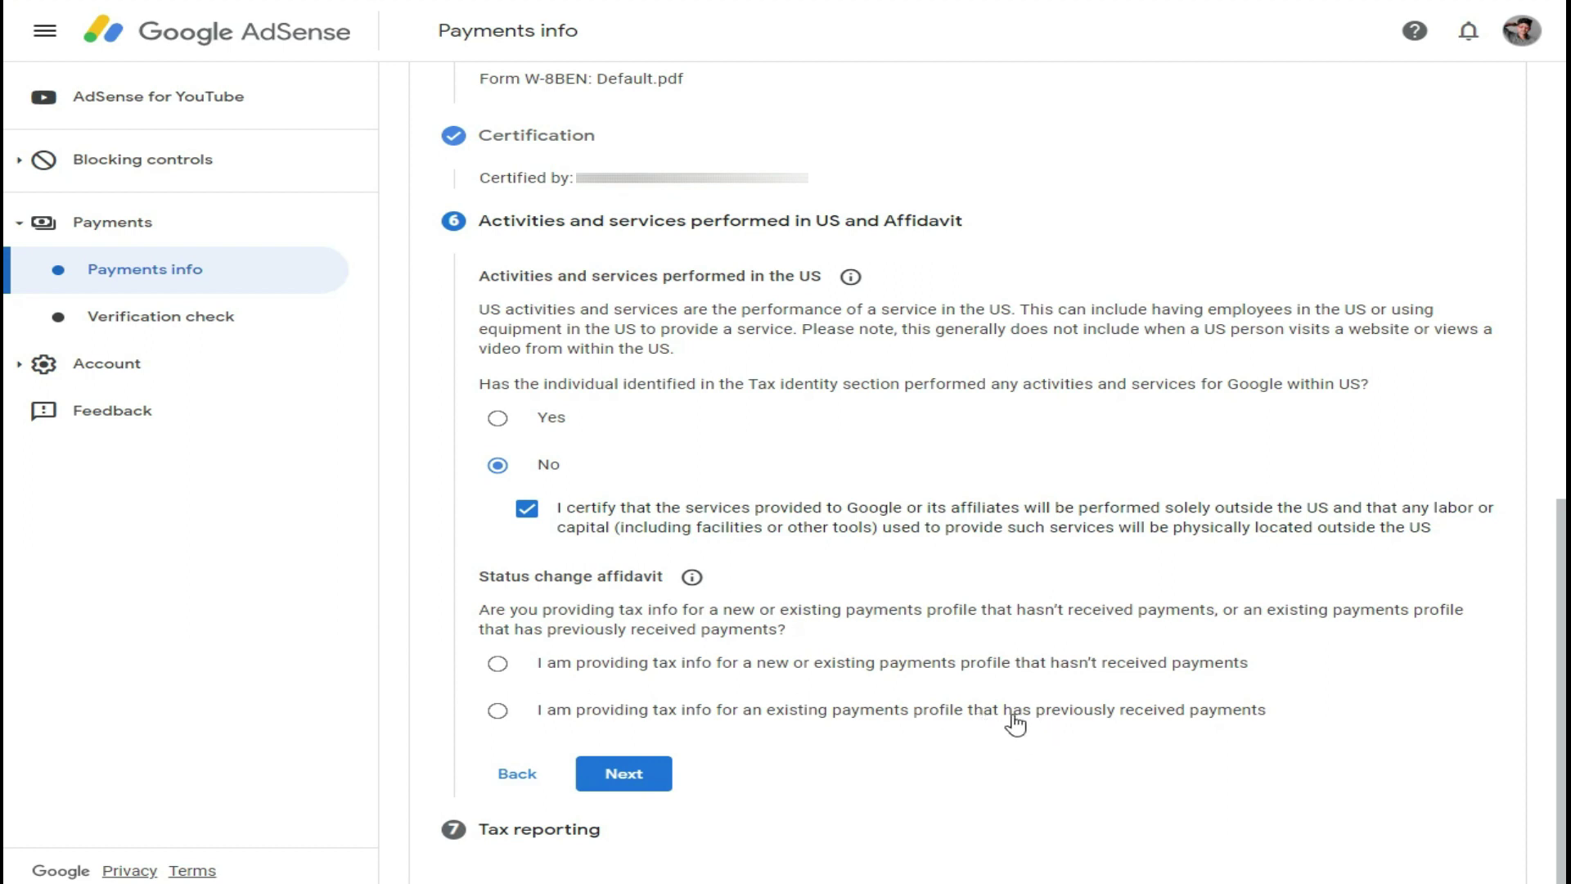
click(1239, 708)
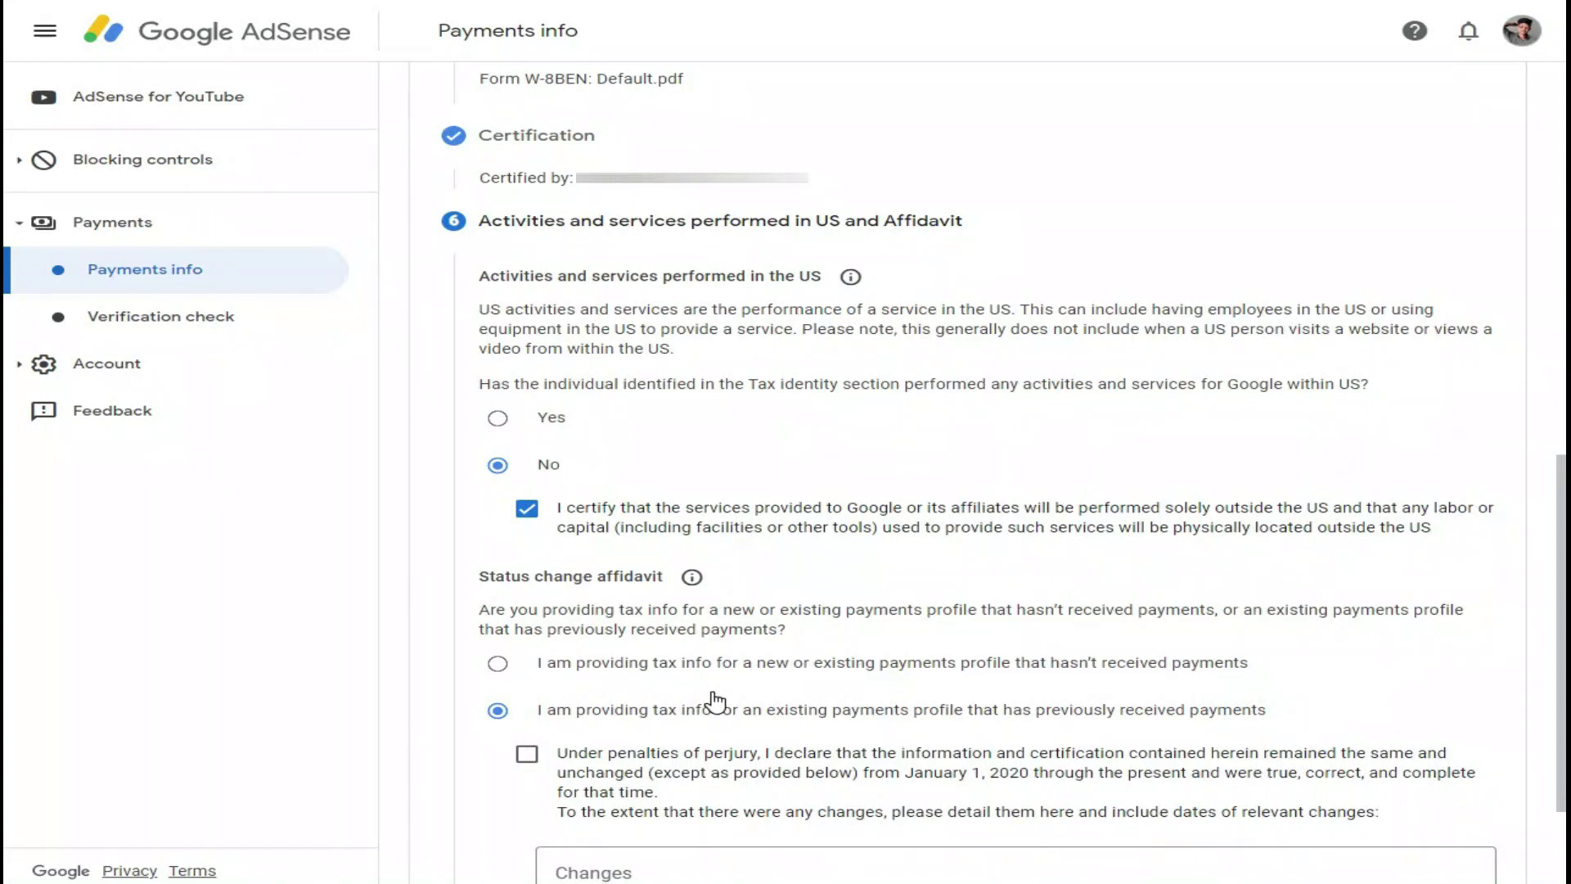
click(1082, 665)
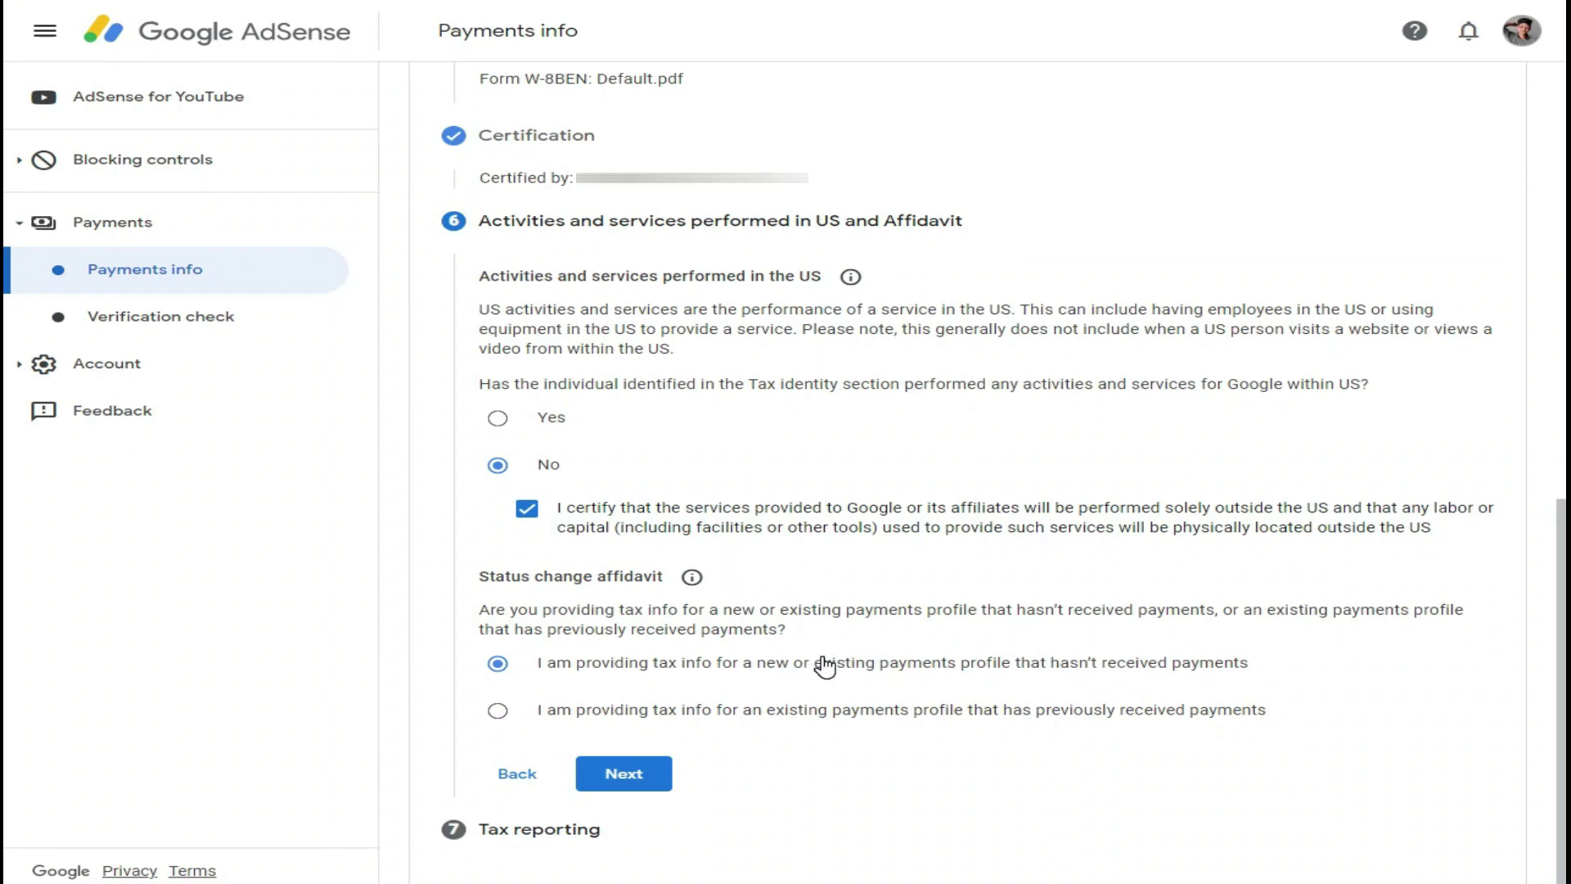
click(641, 773)
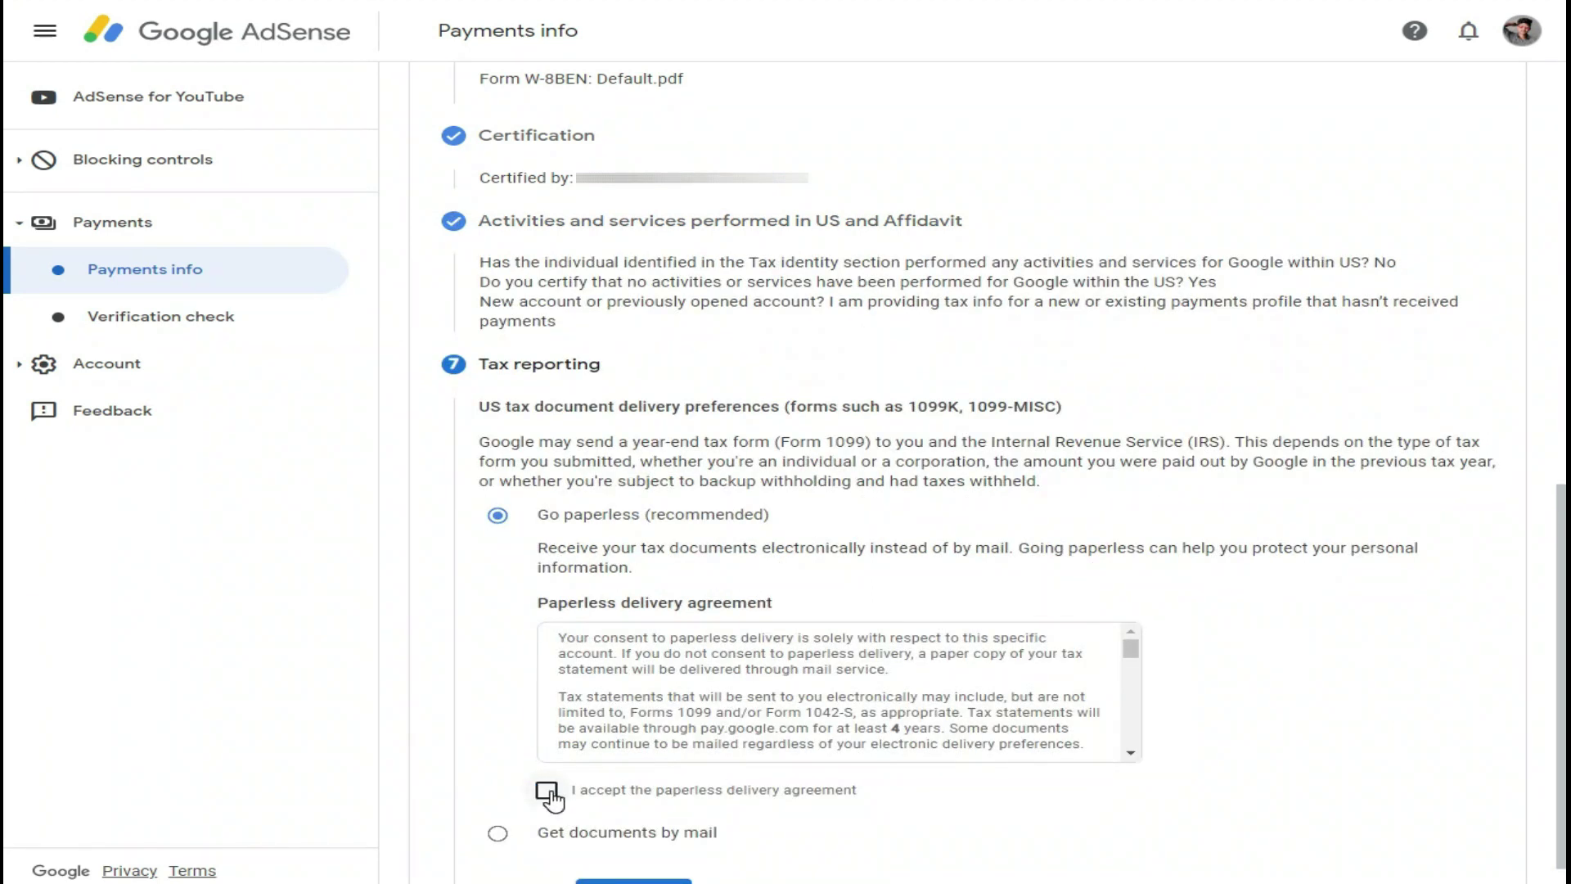
Accept the paperless delivery agreement for US tax documents and submit the tax form.
click(548, 790)
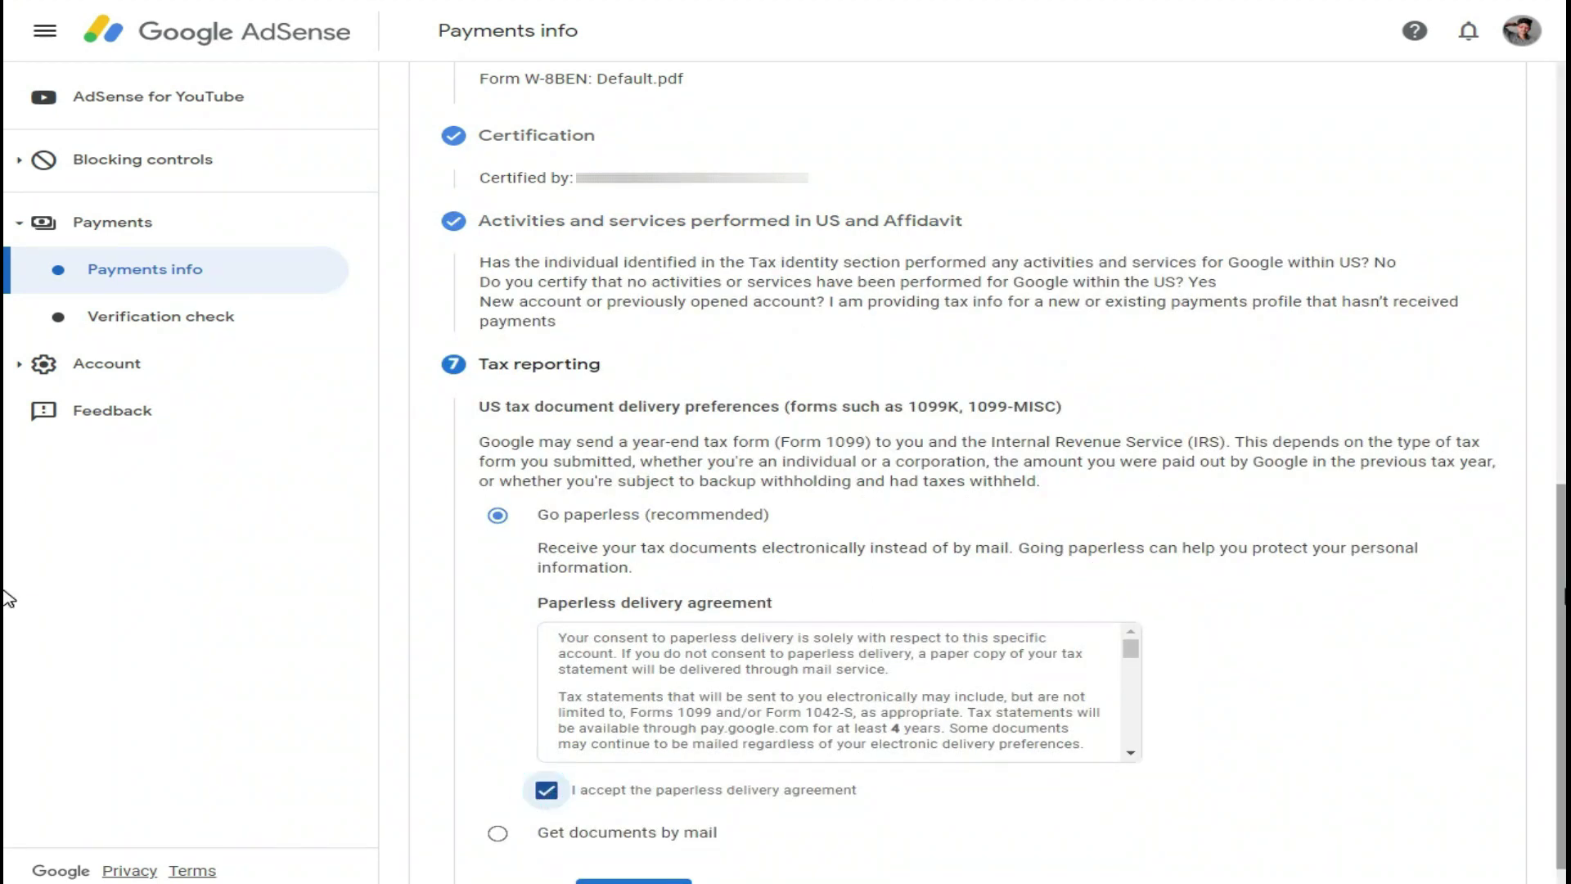
scroll(8, 601, down, 1)
click(633, 847)
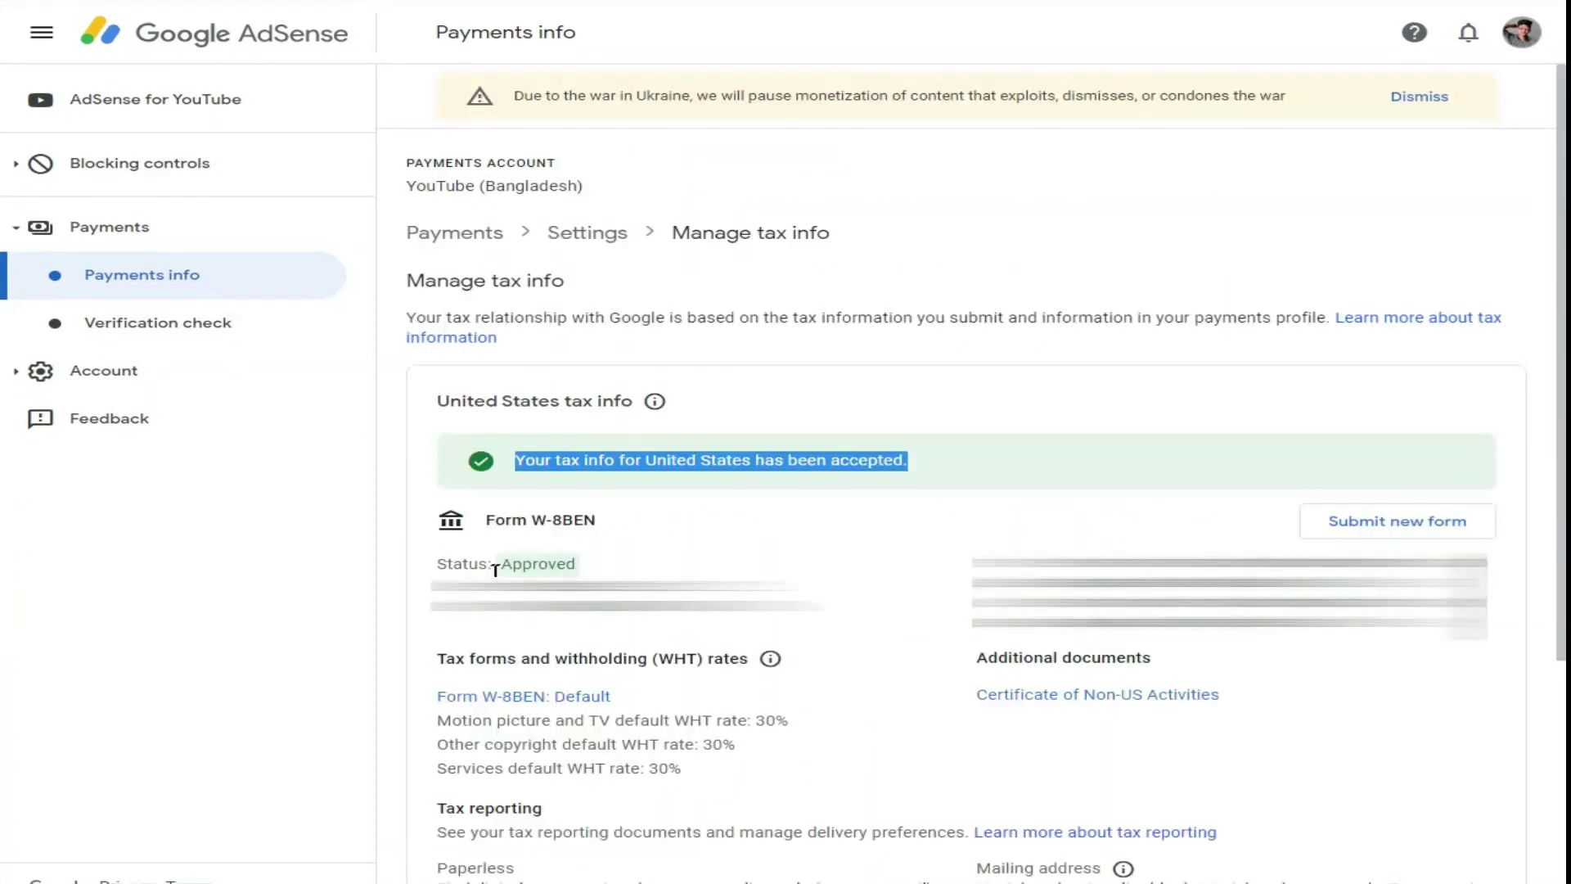
Check the Form W-8BEN status and the default withholding rates for motion picture and TV, other copyright and services.
double_click(509, 564)
click(524, 567)
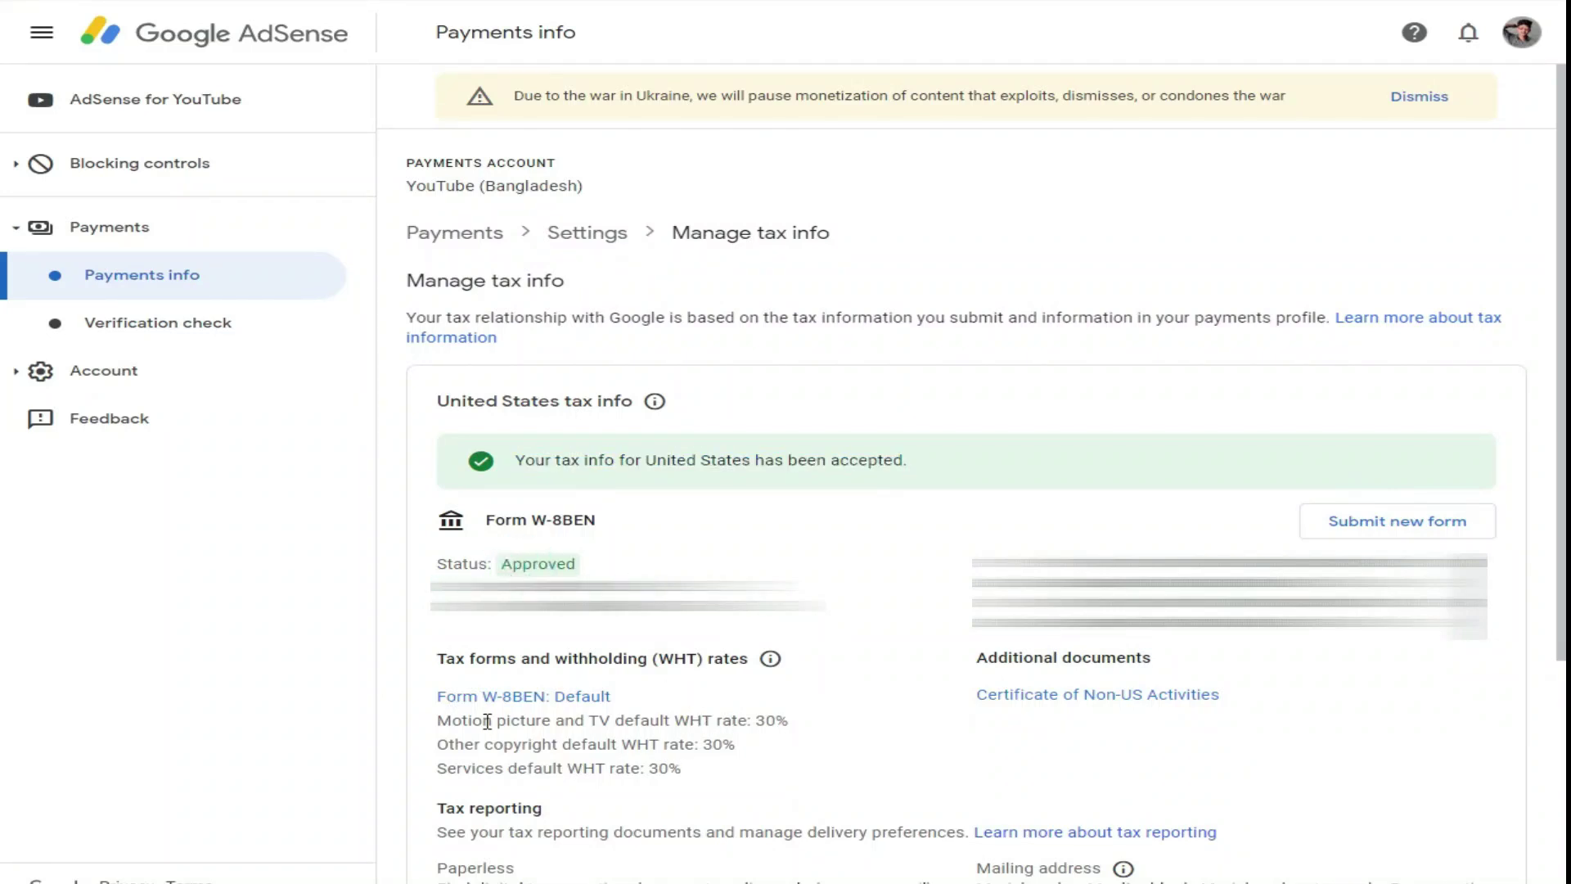
drag(492, 720, 916, 751)
click(724, 725)
drag(737, 721, 791, 721)
click(782, 724)
drag(701, 744, 736, 745)
drag(651, 768, 688, 770)
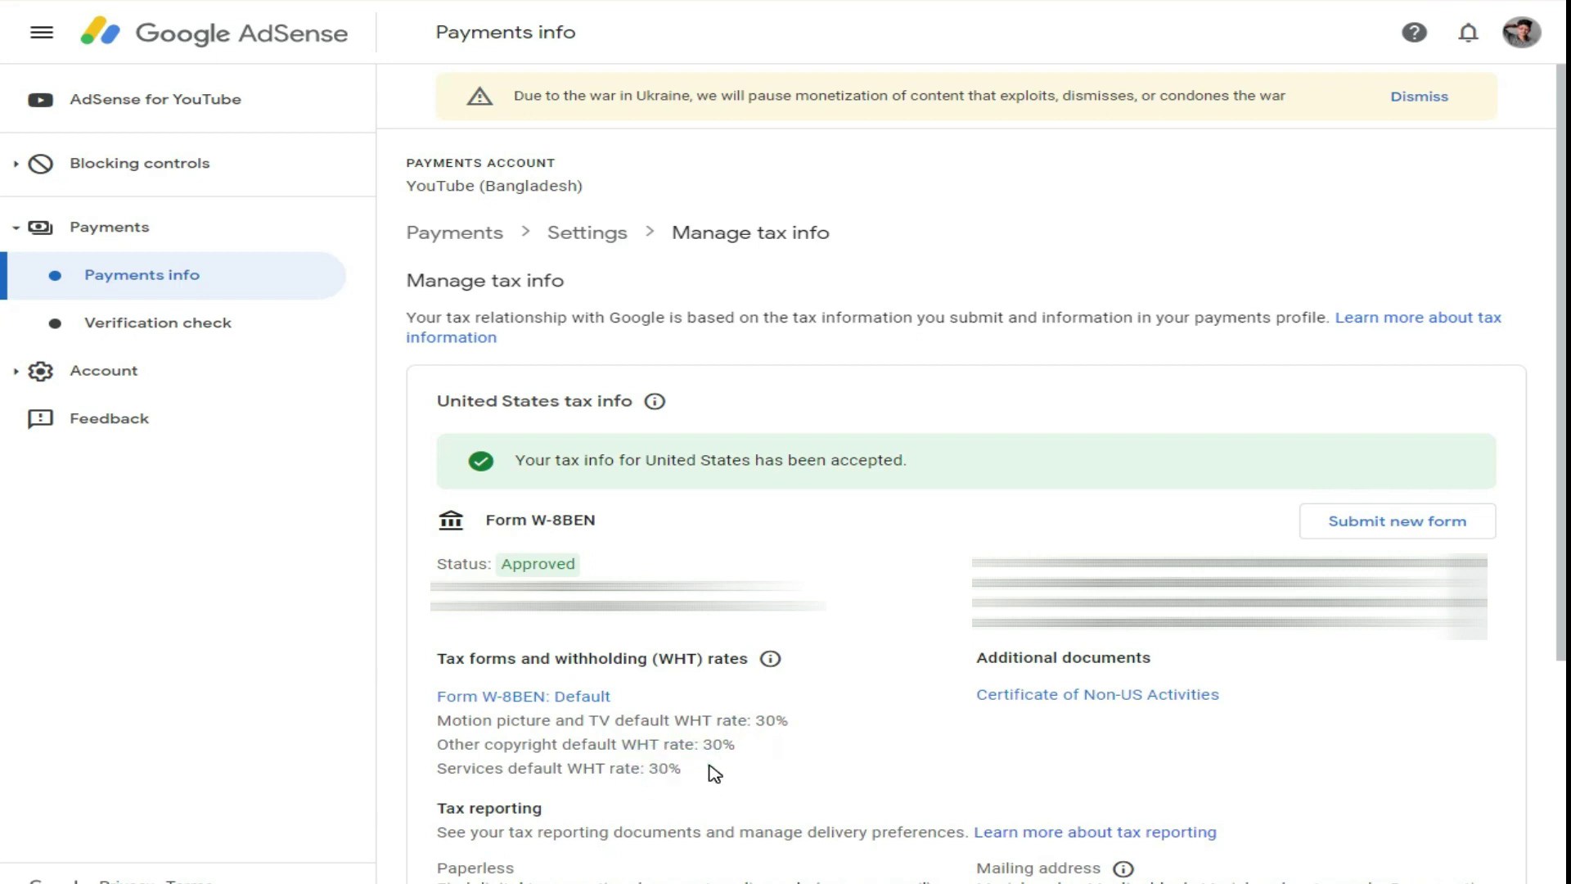